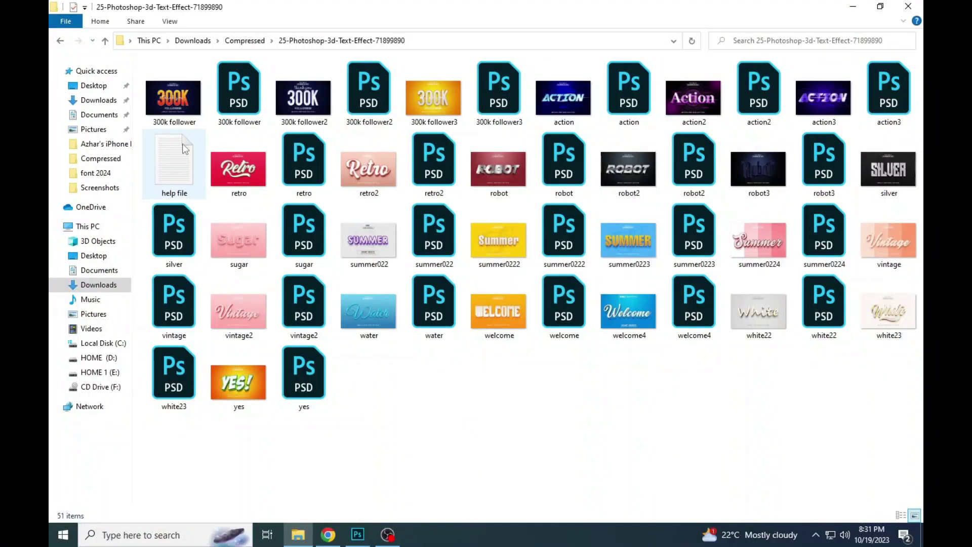
Open the 300k follower.jpg preview from the downloaded 3D text-effect template folder.
{"action": "left_click", "coordinate": [188, 108]}
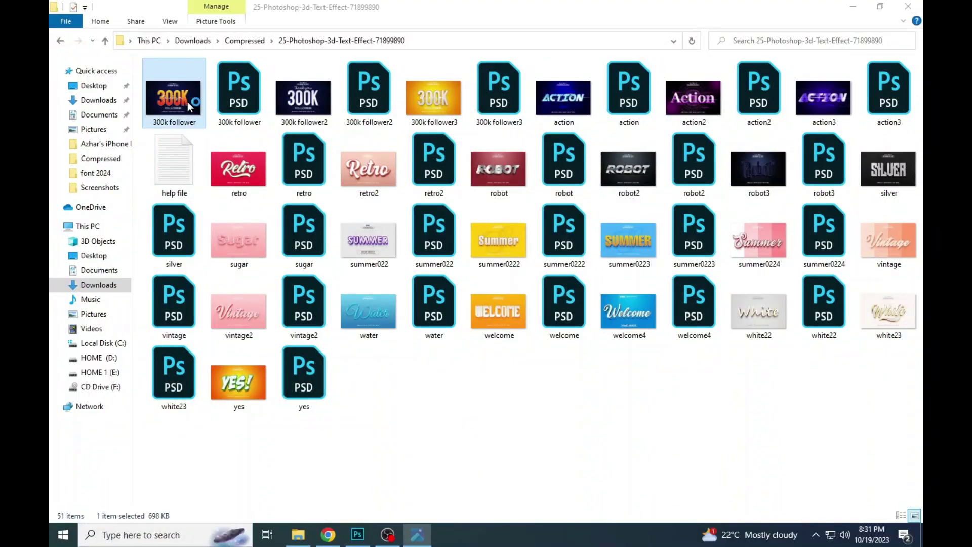
{"action": "double_click", "coordinate": [187, 102]}
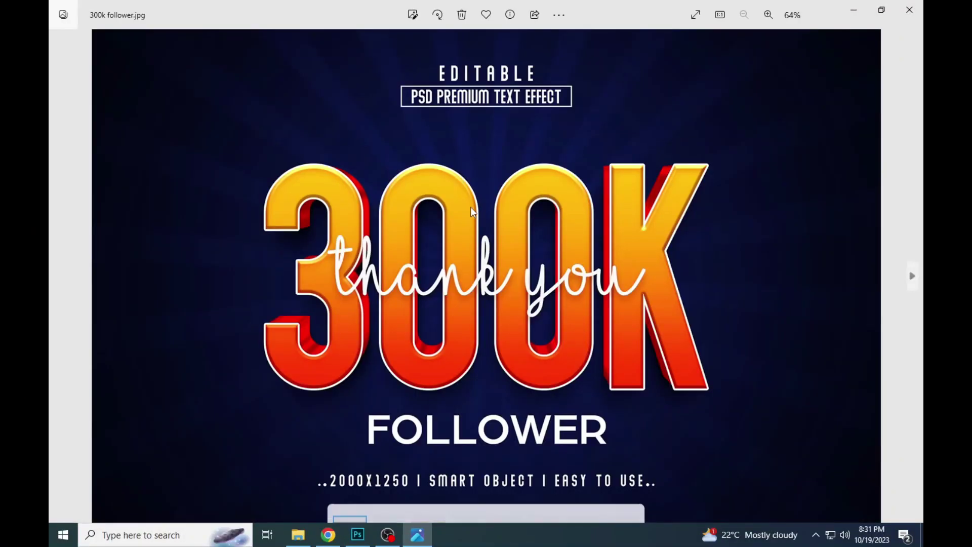
Flip forward through the previews to Welcome, then back to the silver ROBOT.
{"action": "key", "text": "Right"}
{"action": "key", "text": "Right"}
{"action": "key", "text": "Right"}
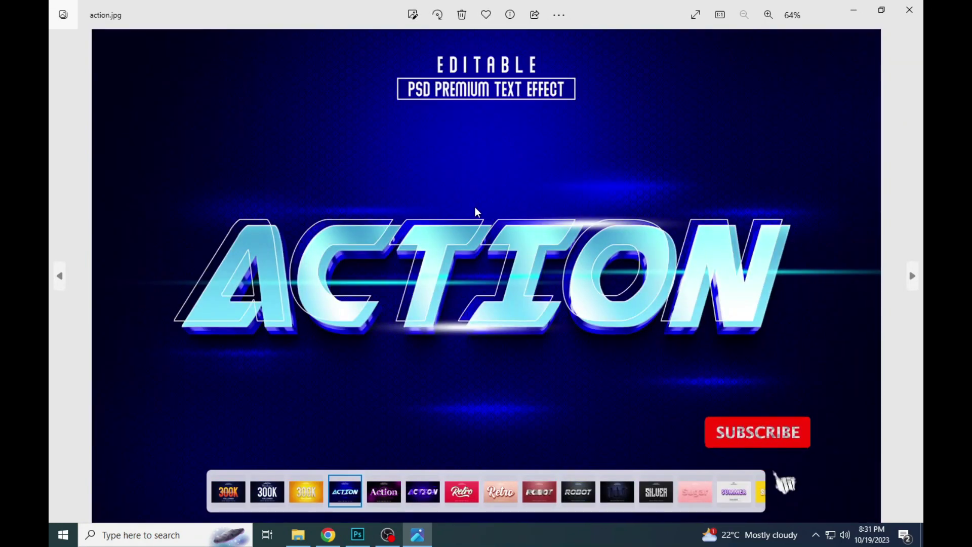
{"action": "key", "text": "Right"}
{"action": "key", "text": "Right"}
{"action": "key", "text": "Right"}
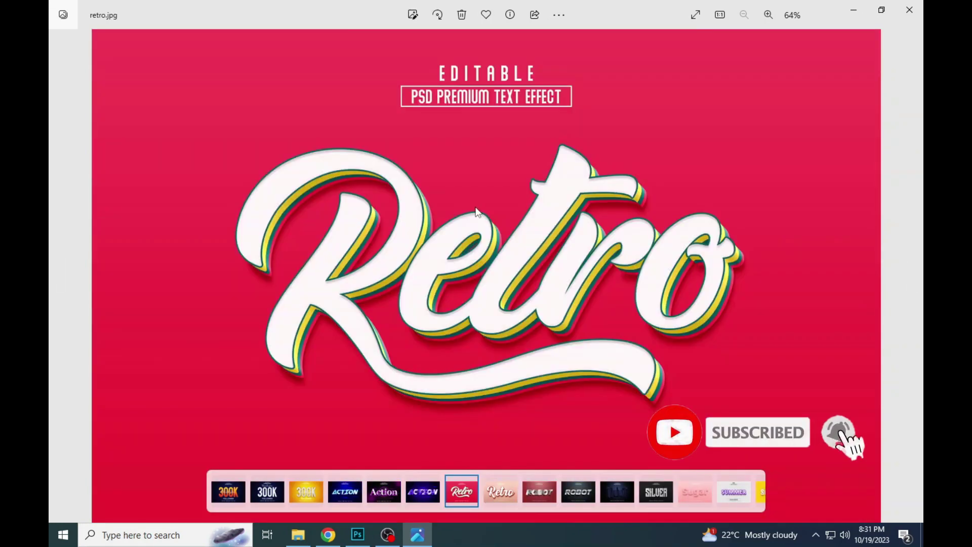
{"action": "key", "text": "Right"}
{"action": "key", "text": "Right"}
{"action": "key", "text": "Right"}
{"action": "key", "text": "Right"}
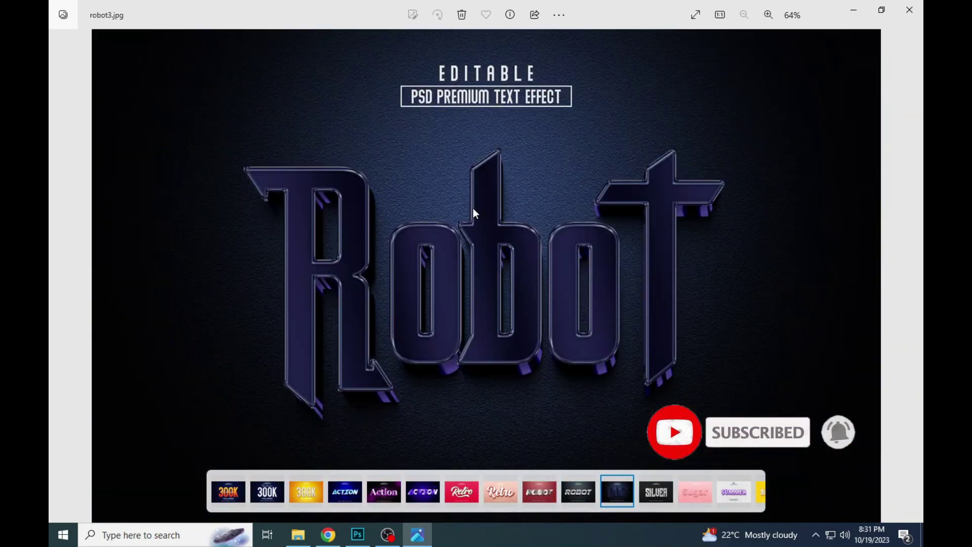
{"action": "key", "text": "Right"}
{"action": "key", "text": "Right"}
{"action": "key", "text": "Right"}
{"action": "key", "text": "Right"}
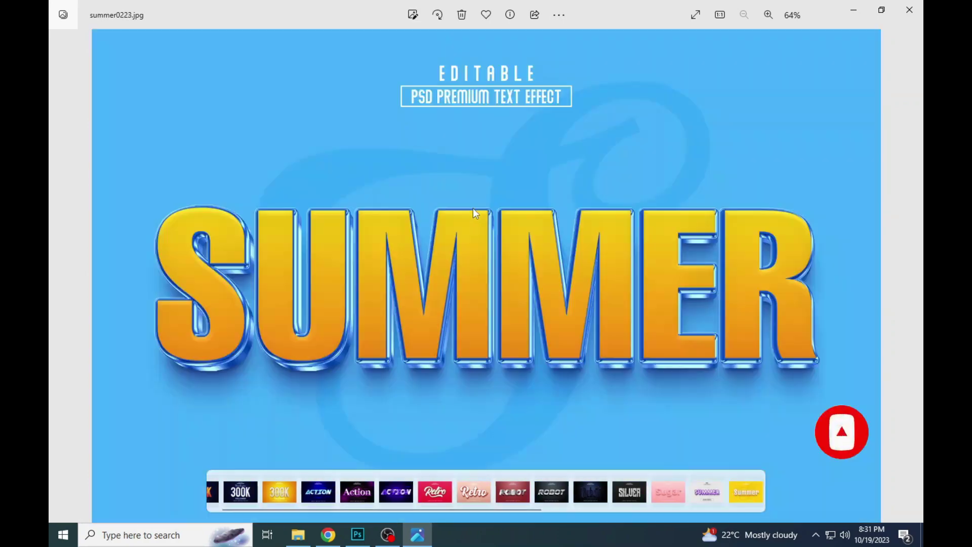
{"action": "key", "text": "Right"}
{"action": "key", "text": "Right"}
{"action": "key", "text": "Right"}
{"action": "key", "text": "Right"}
{"action": "key", "text": "Right"}
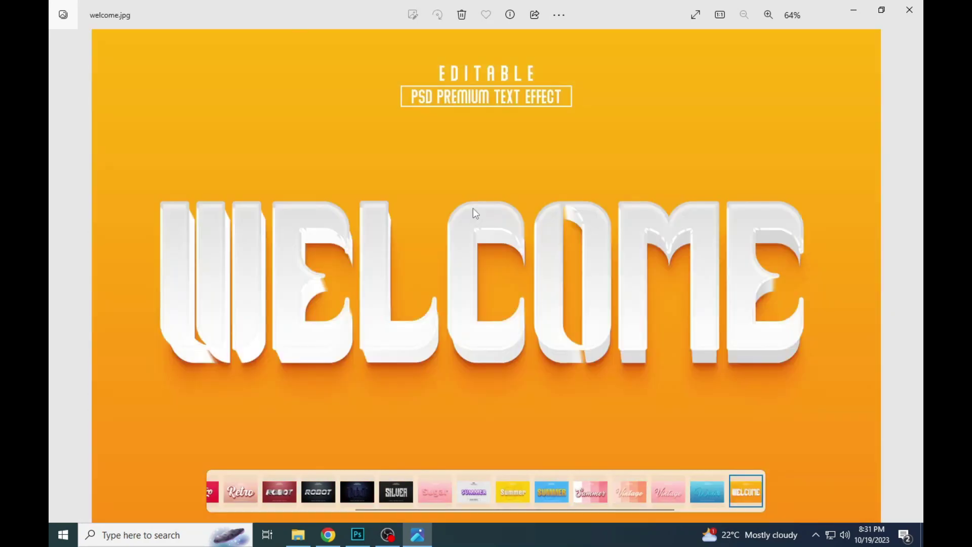
{"action": "key", "text": "Right"}
{"action": "key", "text": "Right"}
{"action": "key", "text": "Right"}
{"action": "key", "text": "Right"}
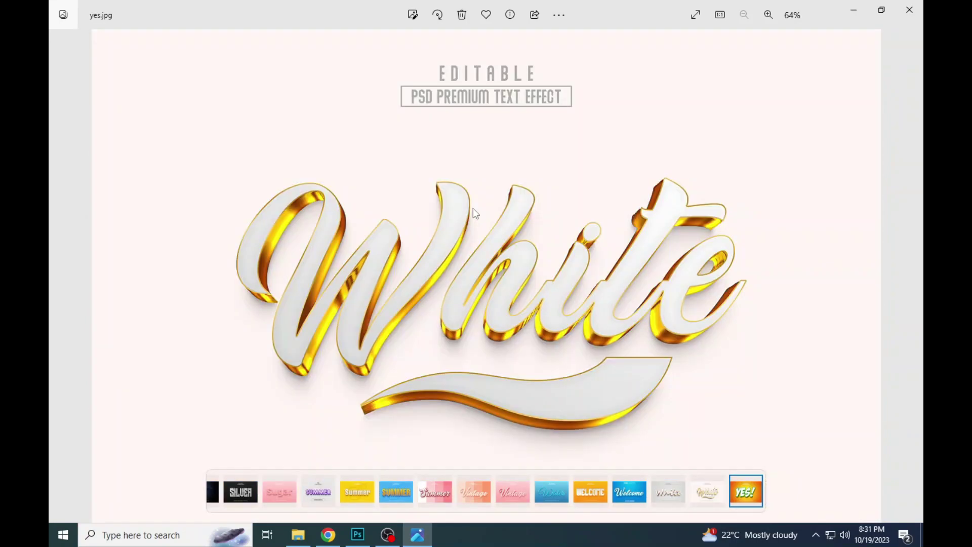
{"action": "key", "text": "Left"}
{"action": "key", "text": "Left"}
{"action": "key", "text": "Left"}
{"action": "key", "text": "Left"}
{"action": "key", "text": "Left"}
{"action": "key", "text": "Left"}
{"action": "key", "text": "Left"}
{"action": "key", "text": "Left"}
{"action": "key", "text": "Left"}
{"action": "key", "text": "Left"}
{"action": "key", "text": "Left"}
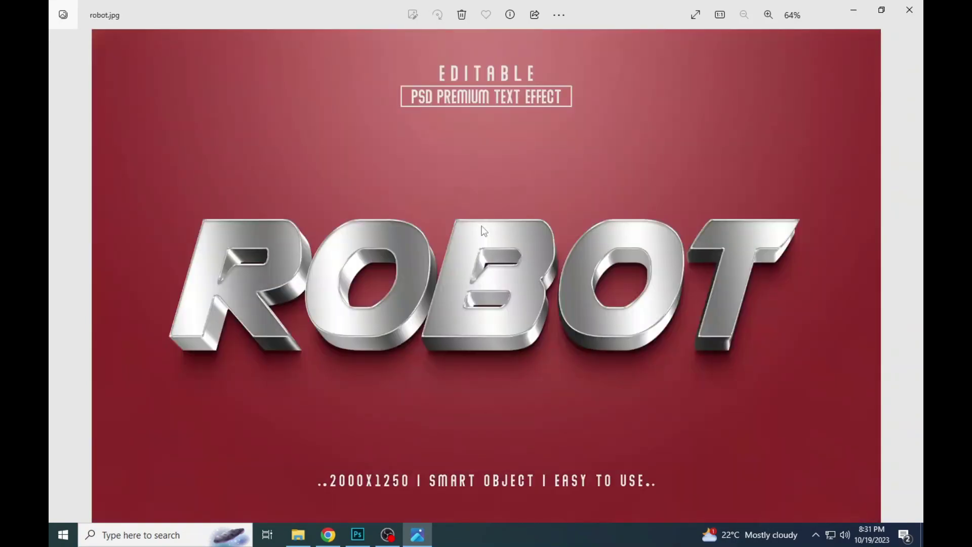
{"action": "key", "text": "Left"}
{"action": "key", "text": "Left"}
Zoom in and pan across the 300K previews, including the white and yellow versions.
{"action": "scroll", "coordinate": [479, 266], "scroll_direction": "up", "scroll_amount": 3}
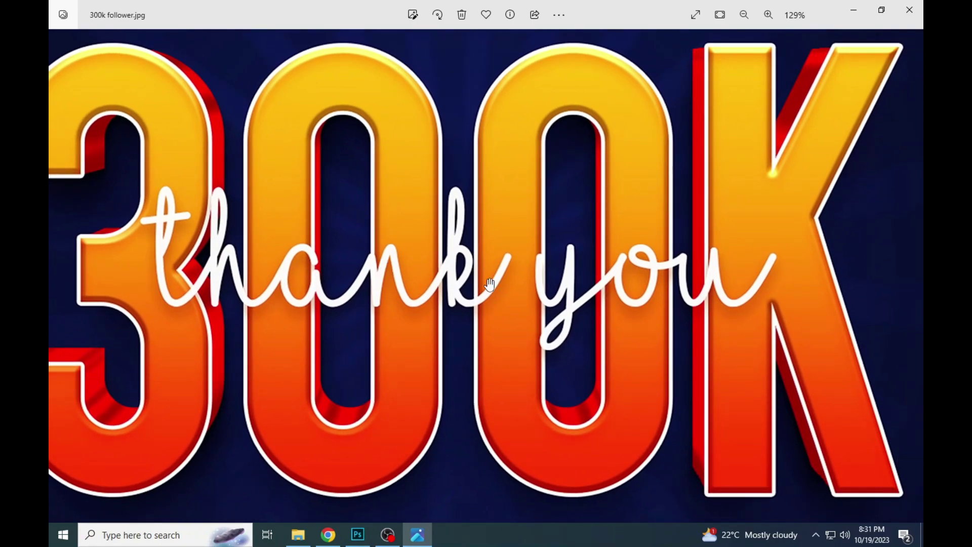
{"action": "left_click_drag", "start_coordinate": [490, 285], "coordinate": [394, 297]}
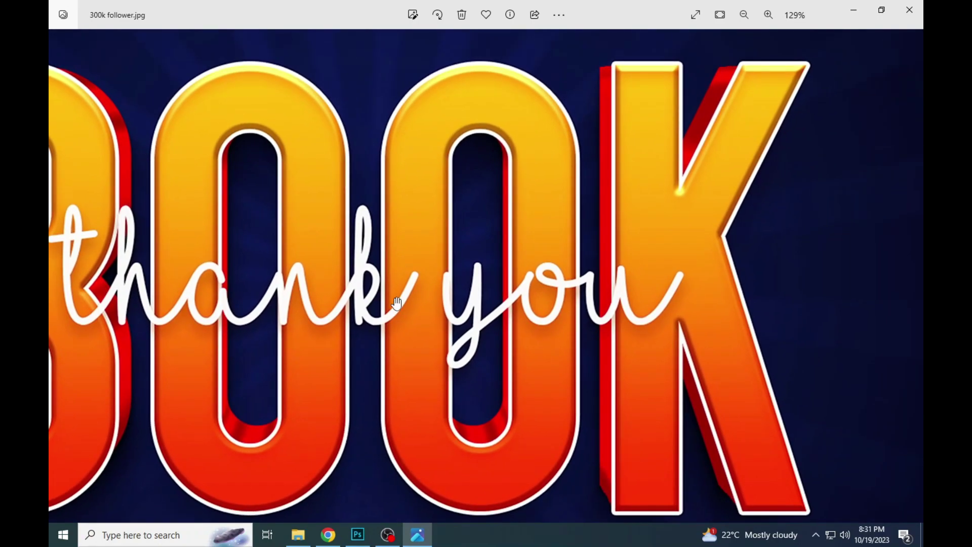
{"action": "scroll", "coordinate": [394, 296], "scroll_direction": "down", "scroll_amount": 3}
{"action": "key", "text": "Right"}
{"action": "scroll", "coordinate": [480, 272], "scroll_direction": "up", "scroll_amount": 3}
{"action": "scroll", "coordinate": [482, 277], "scroll_direction": "down", "scroll_amount": 3}
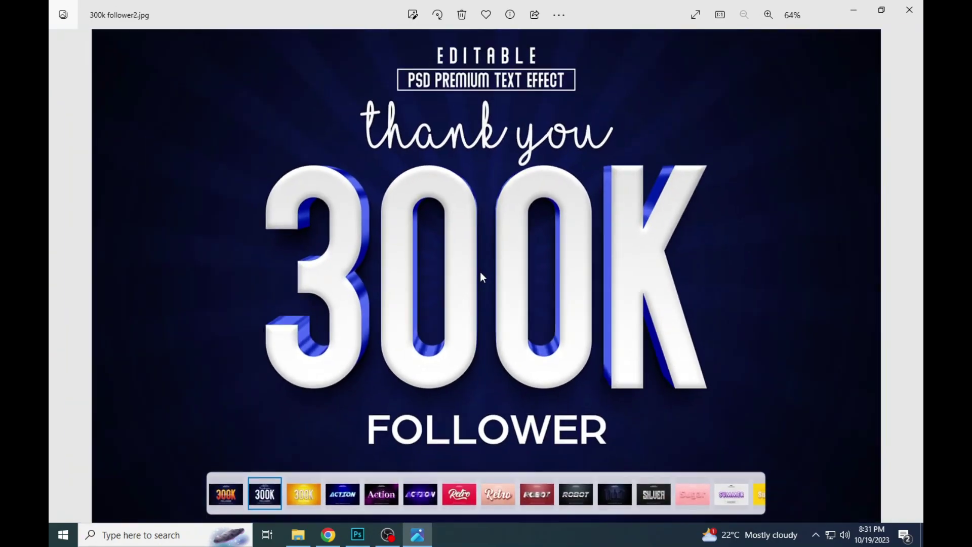
{"action": "scroll", "coordinate": [480, 276], "scroll_direction": "up", "scroll_amount": 3}
{"action": "left_click_drag", "start_coordinate": [351, 304], "coordinate": [616, 308]}
{"action": "scroll", "coordinate": [616, 307], "scroll_direction": "down", "scroll_amount": 3}
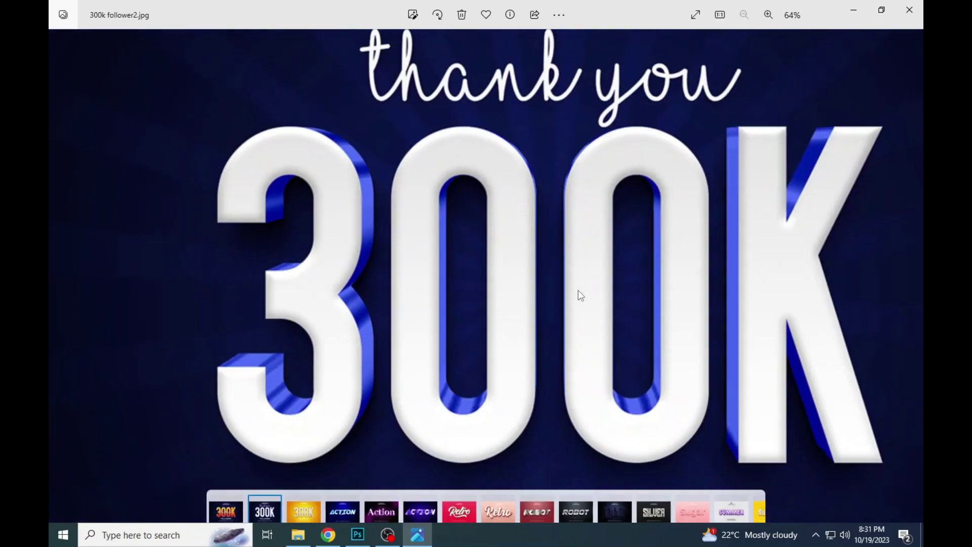
{"action": "key", "text": "Right"}
{"action": "scroll", "coordinate": [546, 300], "scroll_direction": "up", "scroll_amount": 3}
{"action": "scroll", "coordinate": [538, 291], "scroll_direction": "down", "scroll_amount": 3}
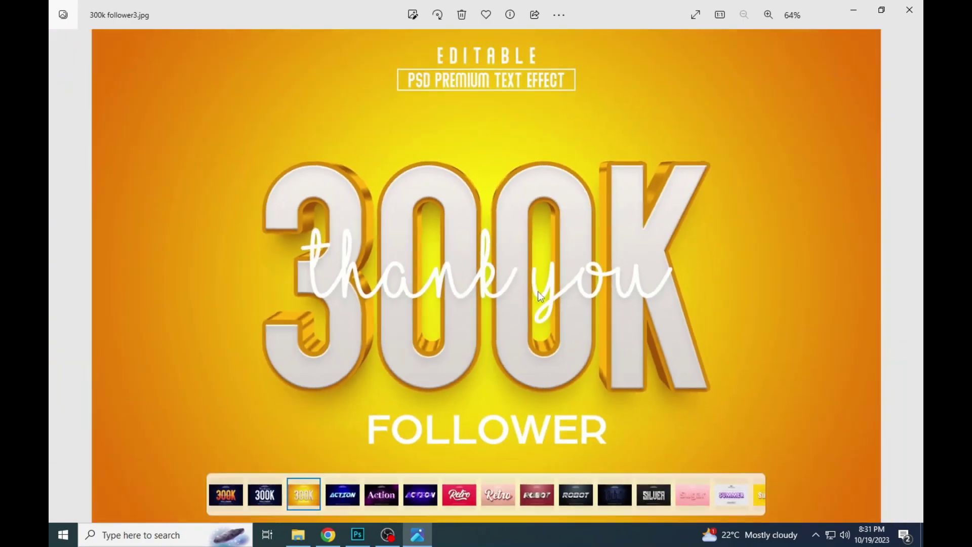
Inspect the blue, purple and next ACTION previews up close.
{"action": "key", "text": "Right"}
{"action": "scroll", "coordinate": [516, 263], "scroll_direction": "up", "scroll_amount": 3}
{"action": "mouse_move", "coordinate": [402, 284]}
{"action": "left_mouse_down"}
{"action": "mouse_move", "coordinate": [594, 302]}
{"action": "mouse_move", "coordinate": [809, 285]}
{"action": "left_mouse_up"}
{"action": "scroll", "coordinate": [465, 293], "scroll_direction": "down", "scroll_amount": 3}
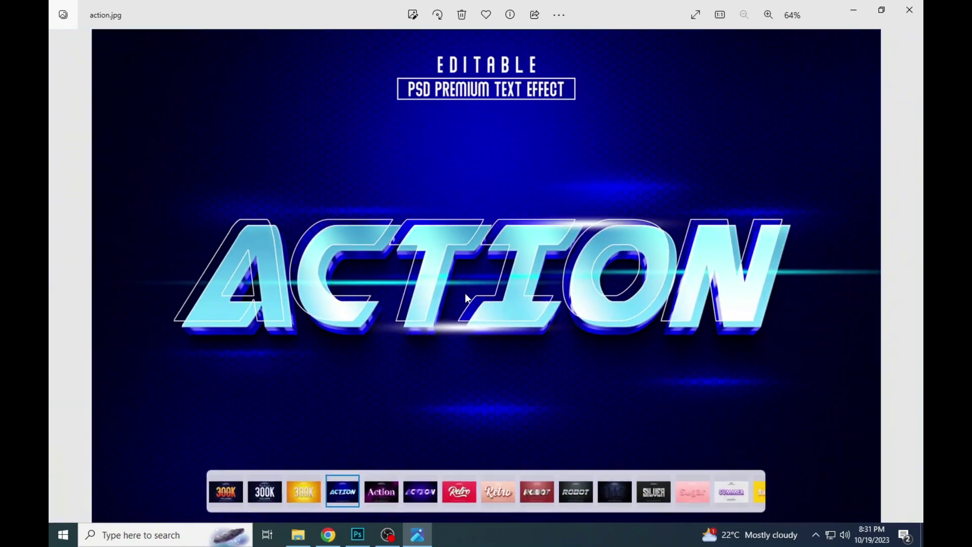
{"action": "key", "text": "Right"}
{"action": "scroll", "coordinate": [471, 277], "scroll_direction": "up", "scroll_amount": 3}
{"action": "mouse_move", "coordinate": [373, 310]}
{"action": "left_mouse_down"}
{"action": "mouse_move", "coordinate": [548, 309]}
{"action": "mouse_move", "coordinate": [521, 282]}
{"action": "left_mouse_up"}
{"action": "scroll", "coordinate": [524, 284], "scroll_direction": "down", "scroll_amount": 3}
{"action": "key", "text": "Right"}
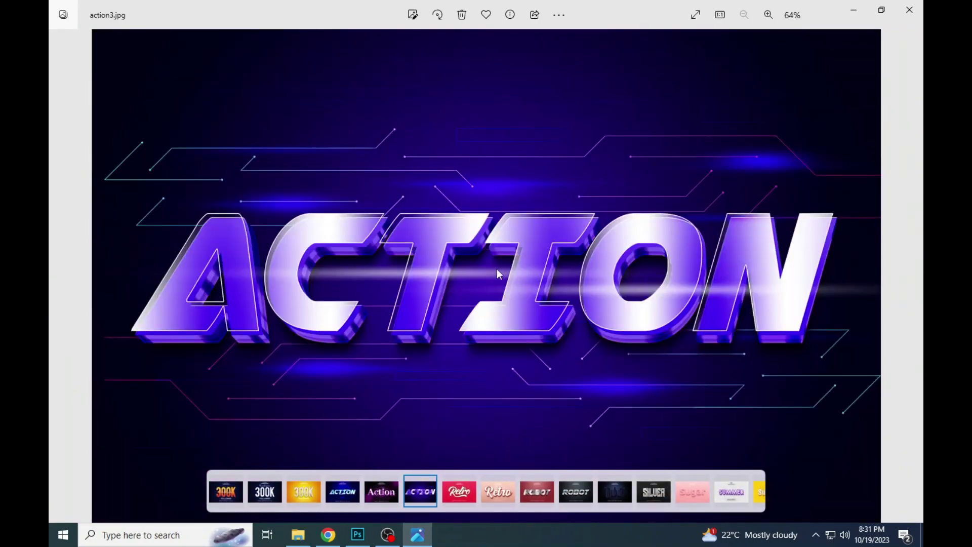
{"action": "scroll", "coordinate": [497, 269], "scroll_direction": "up", "scroll_amount": 3}
{"action": "mouse_move", "coordinate": [393, 297]}
{"action": "left_mouse_down"}
{"action": "mouse_move", "coordinate": [638, 282]}
{"action": "mouse_move", "coordinate": [487, 296]}
{"action": "mouse_move", "coordinate": [361, 326]}
{"action": "left_mouse_up"}
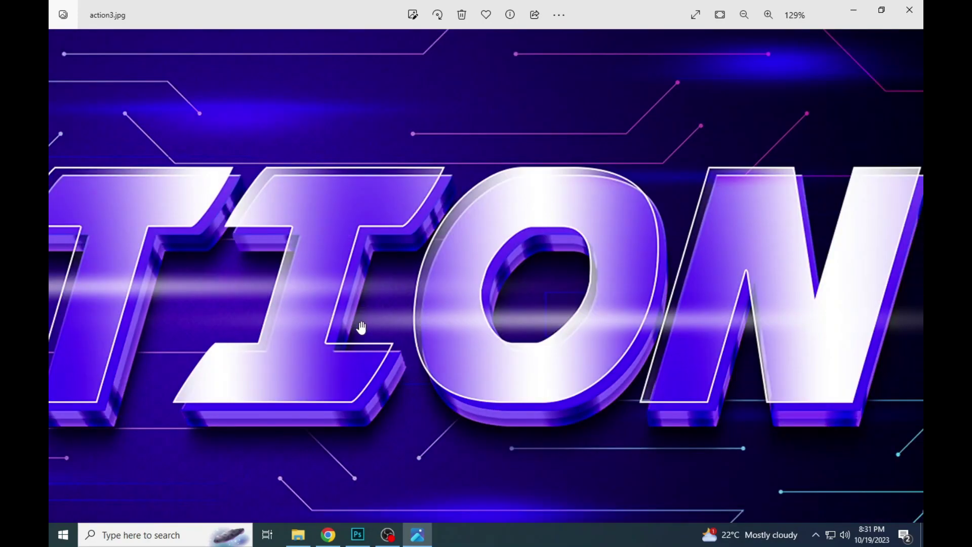
{"action": "scroll", "coordinate": [441, 300], "scroll_direction": "down", "scroll_amount": 3}
Zoom in and pan across the two Retro previews.
{"action": "key", "text": "Right"}
{"action": "scroll", "coordinate": [420, 294], "scroll_direction": "up", "scroll_amount": 3}
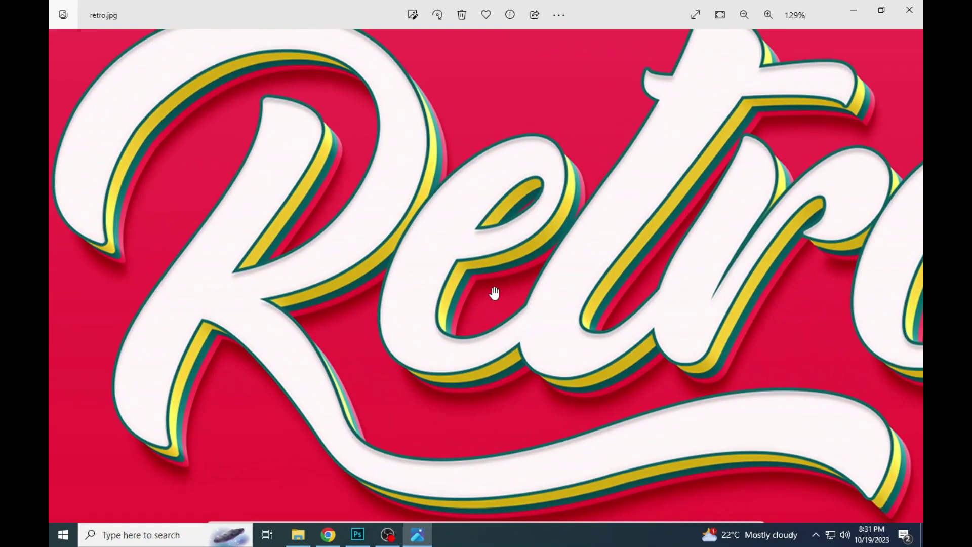
{"action": "mouse_move", "coordinate": [495, 289]}
{"action": "left_mouse_down"}
{"action": "mouse_move", "coordinate": [600, 365]}
{"action": "mouse_move", "coordinate": [370, 311]}
{"action": "mouse_move", "coordinate": [330, 348]}
{"action": "left_mouse_up"}
{"action": "scroll", "coordinate": [330, 348], "scroll_direction": "down", "scroll_amount": 3}
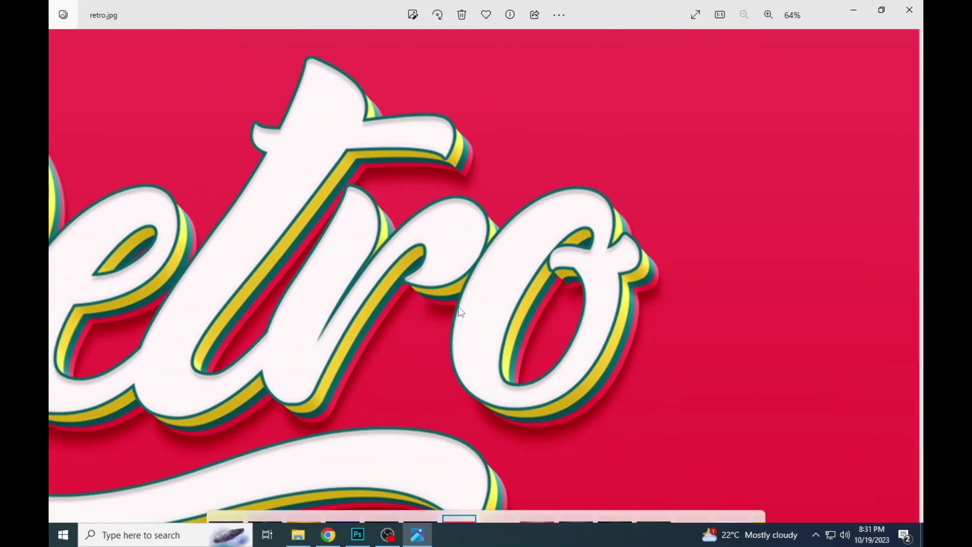
{"action": "key", "text": "Right"}
{"action": "scroll", "coordinate": [488, 257], "scroll_direction": "up", "scroll_amount": 3}
{"action": "mouse_move", "coordinate": [395, 285]}
{"action": "left_mouse_down"}
{"action": "mouse_move", "coordinate": [673, 293]}
{"action": "mouse_move", "coordinate": [658, 311]}
{"action": "mouse_move", "coordinate": [357, 309]}
{"action": "left_mouse_up"}
{"action": "scroll", "coordinate": [483, 302], "scroll_direction": "down", "scroll_amount": 3}
Inspect the silver ROBOT, second ROBOT and dark Robot previews up close.
{"action": "key", "text": "Right"}
{"action": "scroll", "coordinate": [483, 302], "scroll_direction": "up", "scroll_amount": 3}
{"action": "left_click_drag", "start_coordinate": [583, 322], "coordinate": [330, 303]}
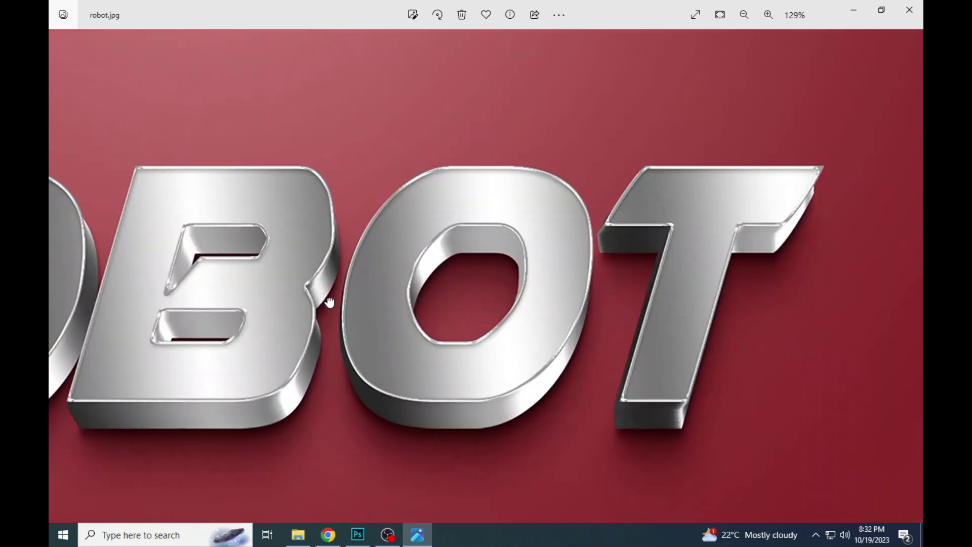
{"action": "scroll", "coordinate": [453, 304], "scroll_direction": "down", "scroll_amount": 3}
{"action": "key", "text": "Right"}
{"action": "scroll", "coordinate": [451, 297], "scroll_direction": "up", "scroll_amount": 3}
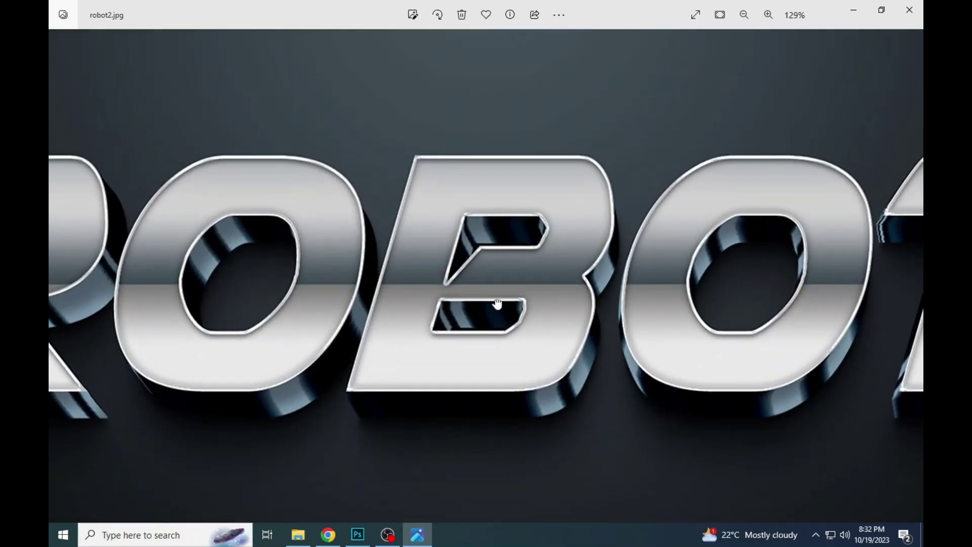
{"action": "mouse_move", "coordinate": [498, 304]}
{"action": "left_mouse_down"}
{"action": "mouse_move", "coordinate": [727, 309]}
{"action": "mouse_move", "coordinate": [295, 317]}
{"action": "left_mouse_up"}
{"action": "scroll", "coordinate": [389, 329], "scroll_direction": "down", "scroll_amount": 1}
{"action": "scroll", "coordinate": [402, 348], "scroll_direction": "down", "scroll_amount": 2}
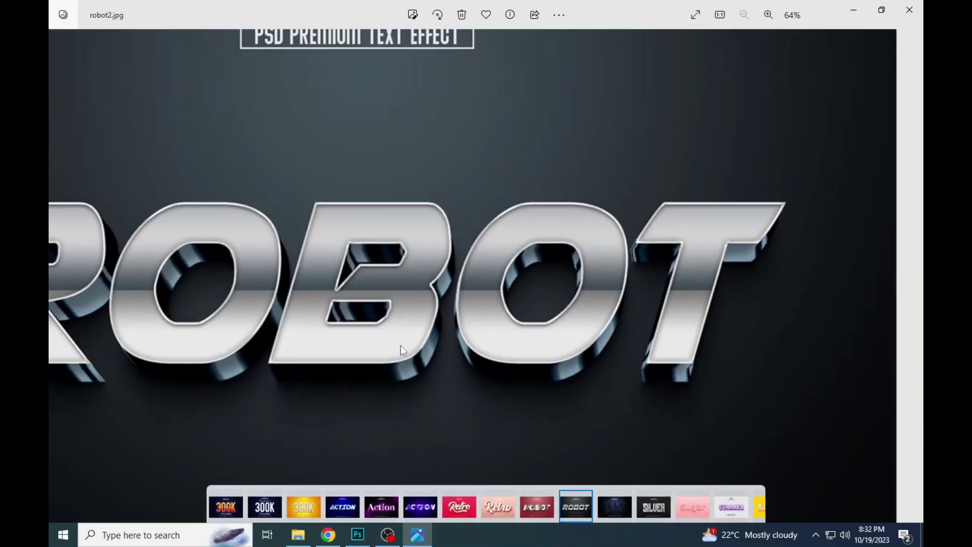
{"action": "key", "text": "Right"}
{"action": "scroll", "coordinate": [442, 307], "scroll_direction": "up", "scroll_amount": 3}
{"action": "mouse_move", "coordinate": [441, 309]}
{"action": "left_mouse_down"}
{"action": "mouse_move", "coordinate": [414, 369]}
{"action": "mouse_move", "coordinate": [408, 293]}
{"action": "mouse_move", "coordinate": [534, 283]}
{"action": "mouse_move", "coordinate": [504, 354]}
{"action": "left_mouse_up"}
Zoom through the SILVER, pink Sugar and first Summer previews.
{"action": "key", "text": "Right"}
{"action": "scroll", "coordinate": [504, 354], "scroll_direction": "up", "scroll_amount": 3}
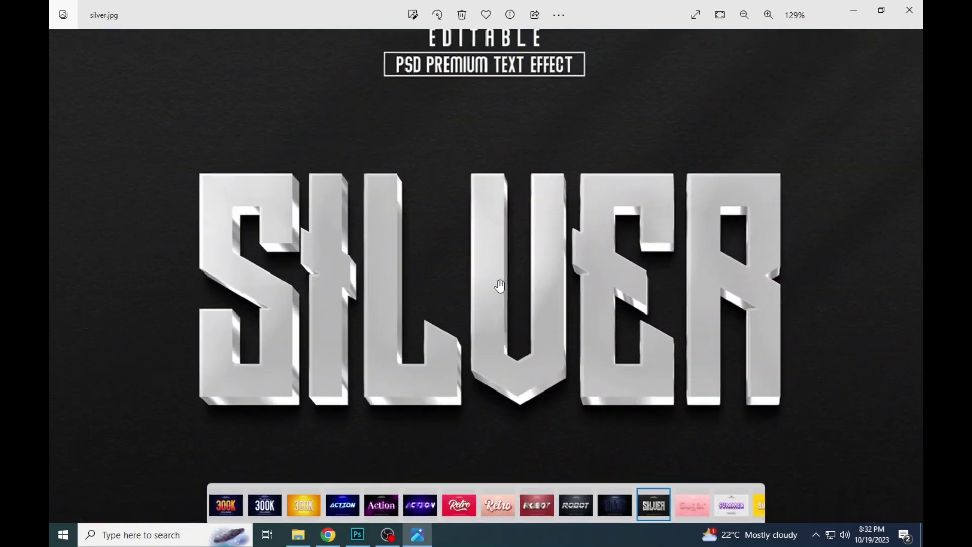
{"action": "key", "text": "Right"}
{"action": "scroll", "coordinate": [498, 280], "scroll_direction": "up", "scroll_amount": 3}
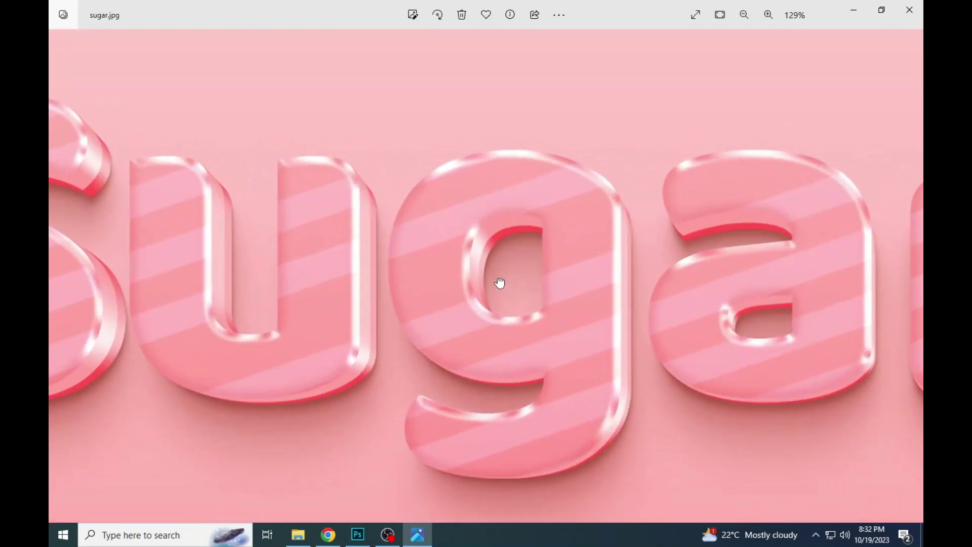
{"action": "scroll", "coordinate": [498, 279], "scroll_direction": "down", "scroll_amount": 3}
{"action": "key", "text": "Right"}
{"action": "scroll", "coordinate": [498, 279], "scroll_direction": "up", "scroll_amount": 3}
{"action": "scroll", "coordinate": [497, 279], "scroll_direction": "down", "scroll_amount": 3}
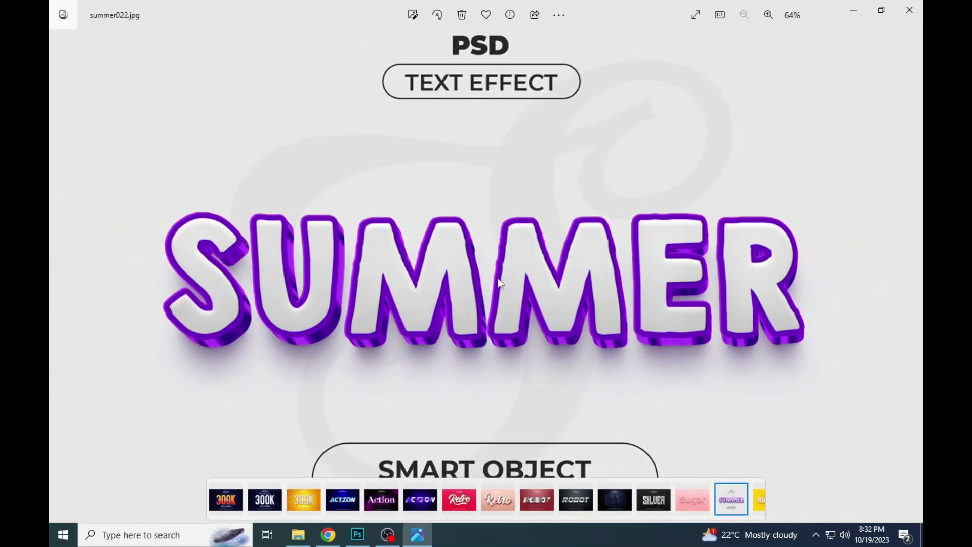
Inspect the purple, blue-and-yellow and red Summer previews up close.
{"action": "key", "text": "Right"}
{"action": "scroll", "coordinate": [499, 282], "scroll_direction": "up", "scroll_amount": 3}
{"action": "scroll", "coordinate": [499, 283], "scroll_direction": "down", "scroll_amount": 3}
{"action": "key", "text": "Right"}
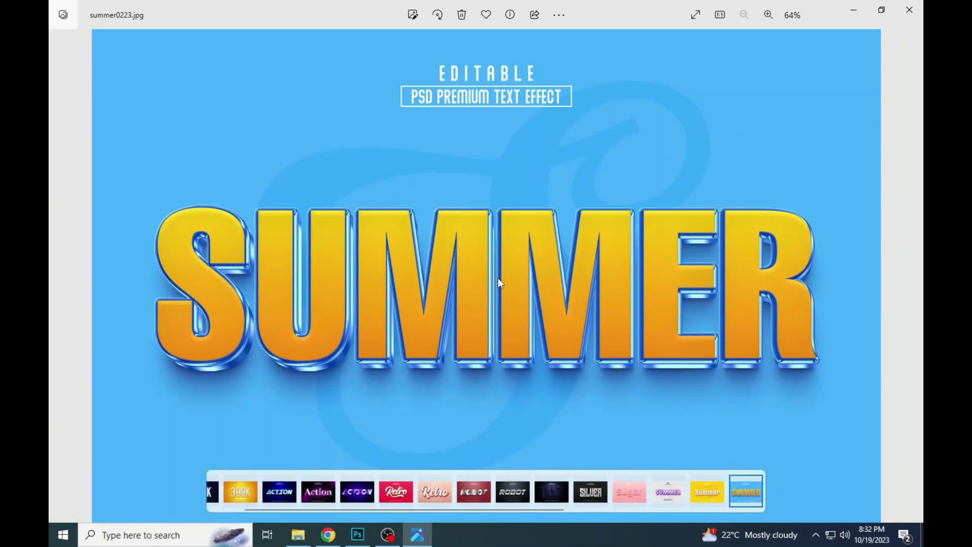
{"action": "scroll", "coordinate": [499, 282], "scroll_direction": "up", "scroll_amount": 3}
{"action": "scroll", "coordinate": [500, 284], "scroll_direction": "down", "scroll_amount": 3}
{"action": "key", "text": "Right"}
{"action": "scroll", "coordinate": [500, 282], "scroll_direction": "up", "scroll_amount": 3}
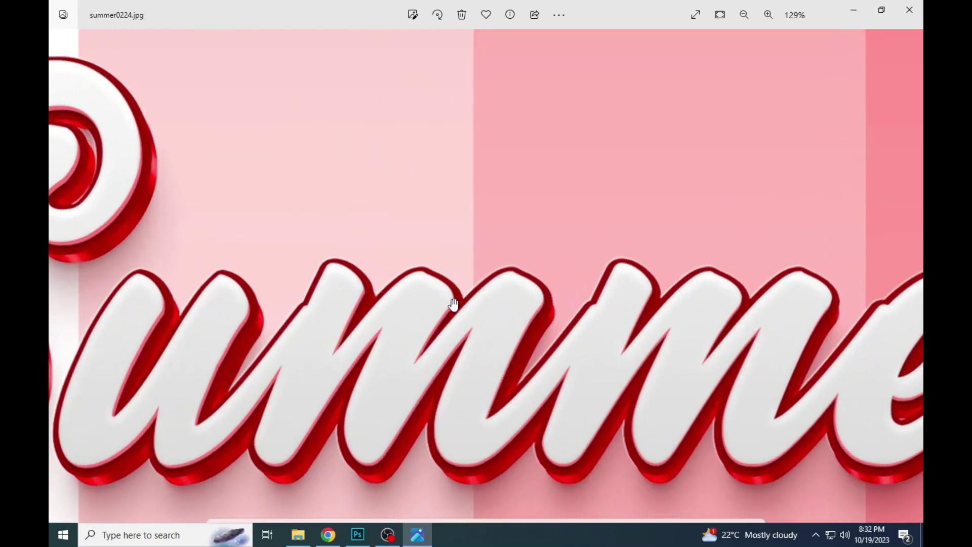
{"action": "mouse_move", "coordinate": [450, 310]}
{"action": "left_mouse_down"}
{"action": "mouse_move", "coordinate": [758, 311]}
{"action": "mouse_move", "coordinate": [310, 314]}
{"action": "mouse_move", "coordinate": [166, 305]}
{"action": "left_mouse_up"}
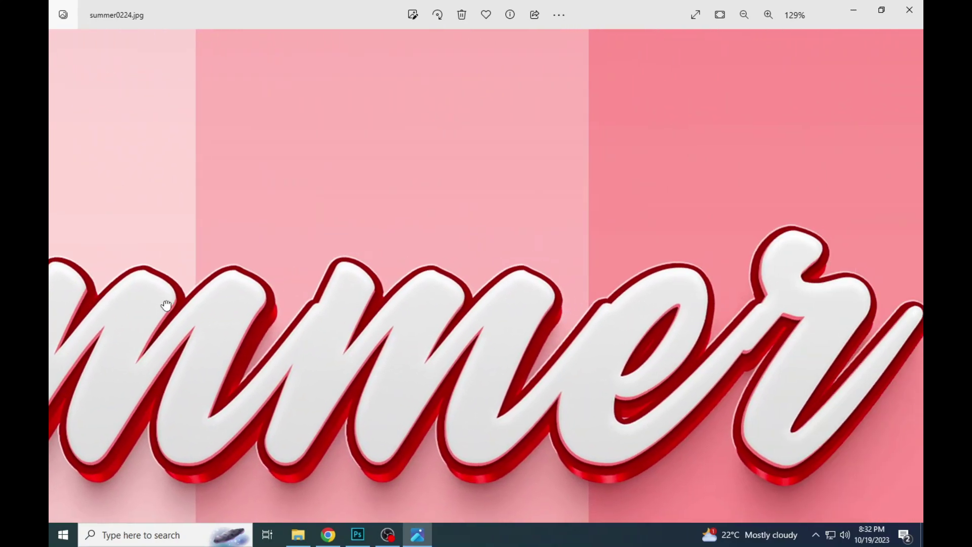
{"action": "scroll", "coordinate": [576, 307], "scroll_direction": "down", "scroll_amount": 3}
Zoom through the next text-effect previews, including the Water design.
{"action": "key", "text": "Right"}
{"action": "scroll", "coordinate": [479, 288], "scroll_direction": "up", "scroll_amount": 3}
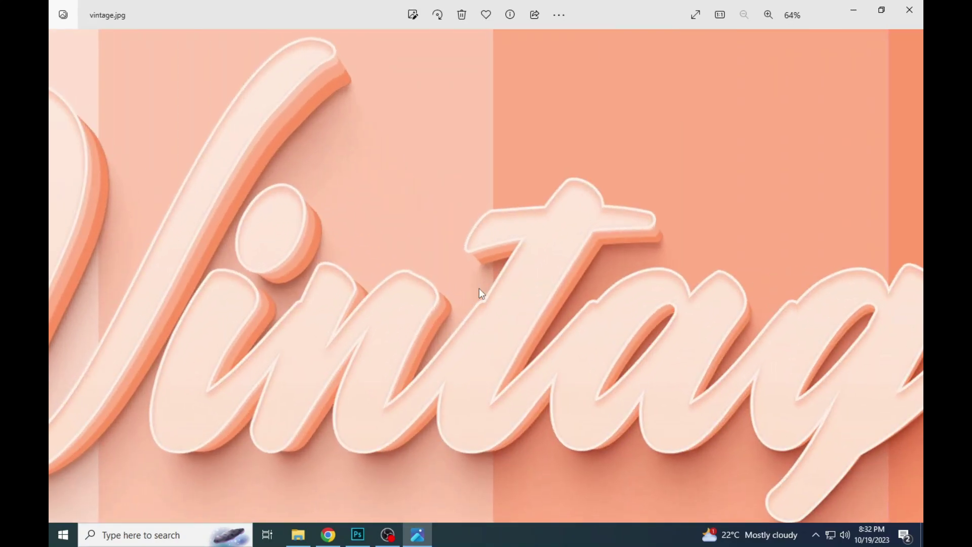
{"action": "scroll", "coordinate": [480, 288], "scroll_direction": "down", "scroll_amount": 3}
{"action": "key", "text": "Right"}
{"action": "scroll", "coordinate": [479, 294], "scroll_direction": "up", "scroll_amount": 3}
{"action": "scroll", "coordinate": [479, 293], "scroll_direction": "down", "scroll_amount": 3}
{"action": "key", "text": "Right"}
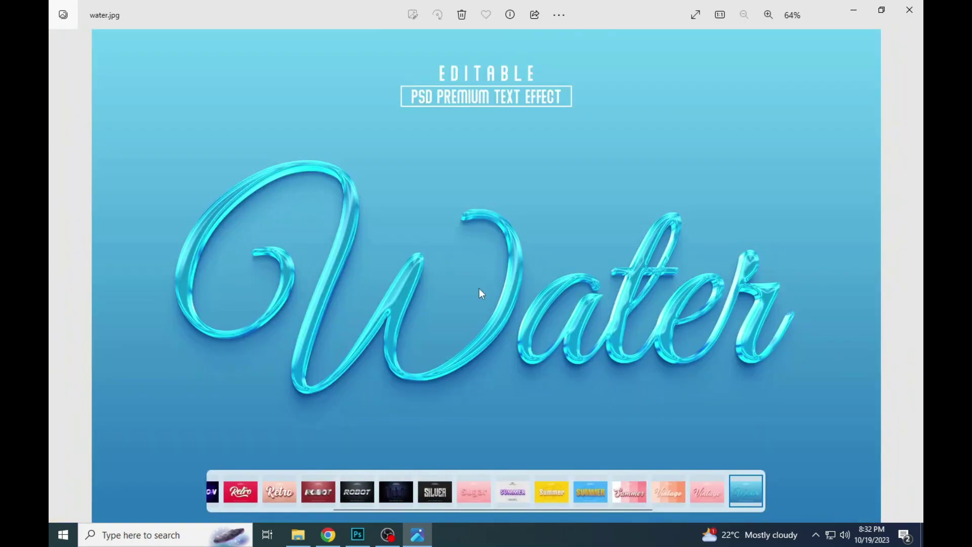
{"action": "scroll", "coordinate": [480, 291], "scroll_direction": "up", "scroll_amount": 3}
{"action": "scroll", "coordinate": [480, 291], "scroll_direction": "down", "scroll_amount": 3}
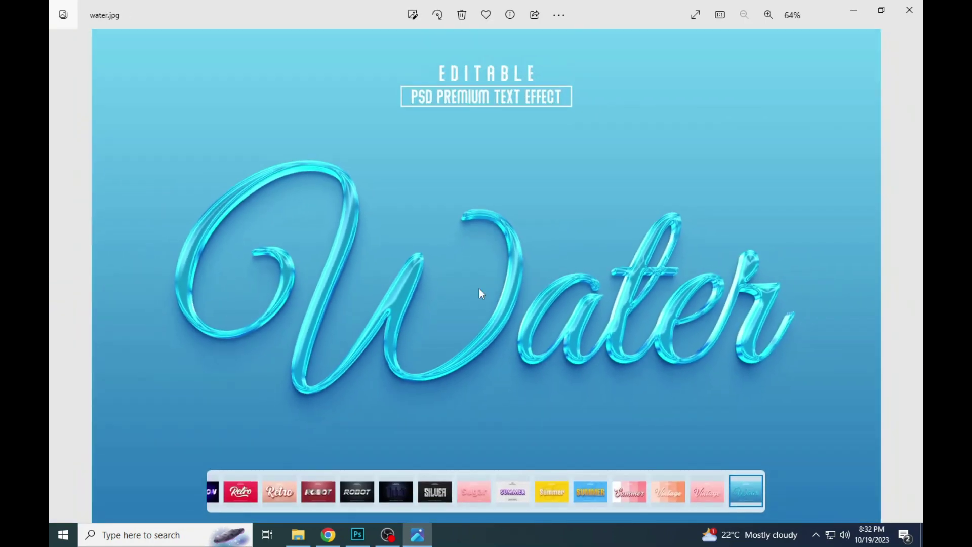
{"action": "key", "text": "Right"}
{"action": "scroll", "coordinate": [480, 293], "scroll_direction": "up", "scroll_amount": 3}
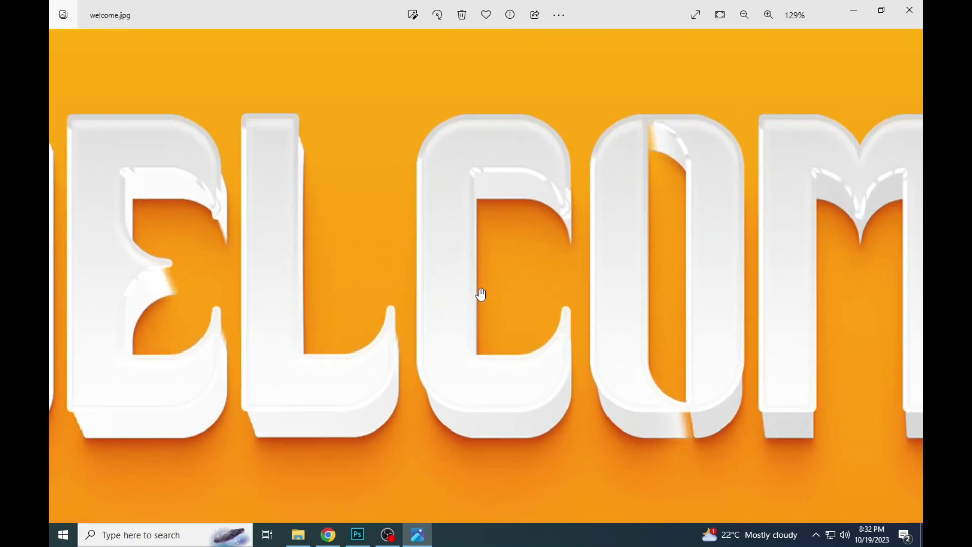
{"action": "scroll", "coordinate": [479, 293], "scroll_direction": "down", "scroll_amount": 3}
View the Welcome, White and YES! previews, then close Photos and open the 300k follower template.
{"action": "key", "text": "Right"}
{"action": "scroll", "coordinate": [479, 289], "scroll_direction": "up", "scroll_amount": 3}
{"action": "scroll", "coordinate": [479, 289], "scroll_direction": "down", "scroll_amount": 3}
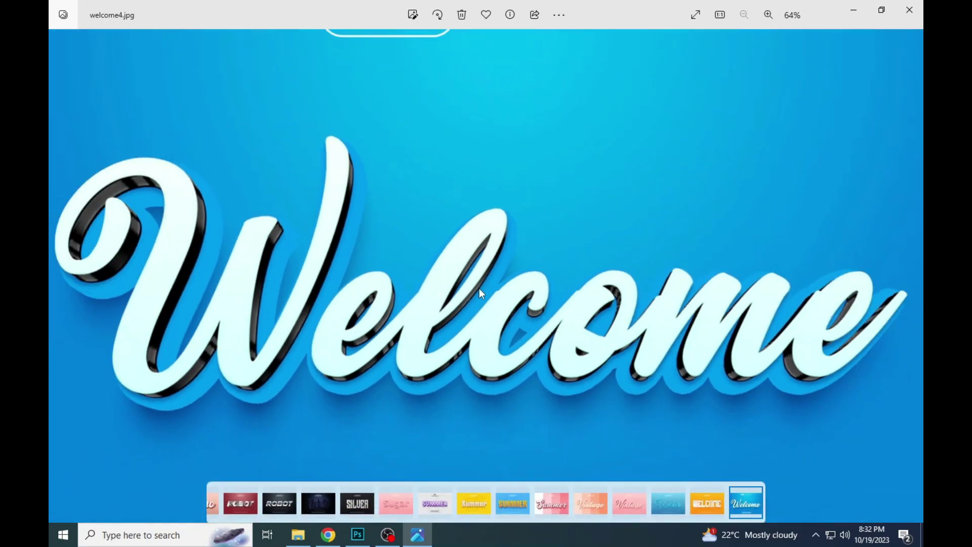
{"action": "key", "text": "Right"}
{"action": "scroll", "coordinate": [479, 287], "scroll_direction": "up", "scroll_amount": 3}
{"action": "scroll", "coordinate": [479, 288], "scroll_direction": "down", "scroll_amount": 3}
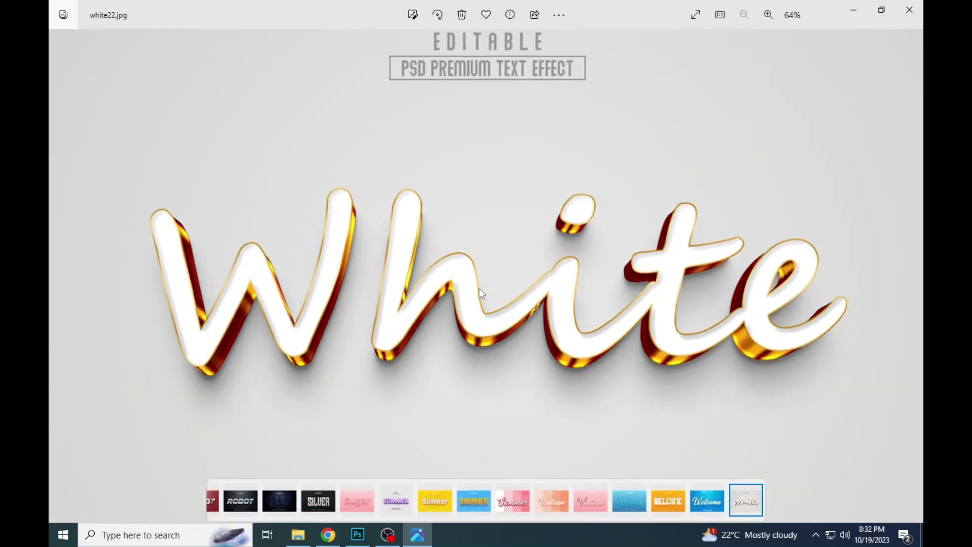
{"action": "key", "text": "Right"}
{"action": "scroll", "coordinate": [479, 288], "scroll_direction": "up", "scroll_amount": 3}
{"action": "scroll", "coordinate": [479, 287], "scroll_direction": "down", "scroll_amount": 3}
{"action": "key", "text": "Right"}
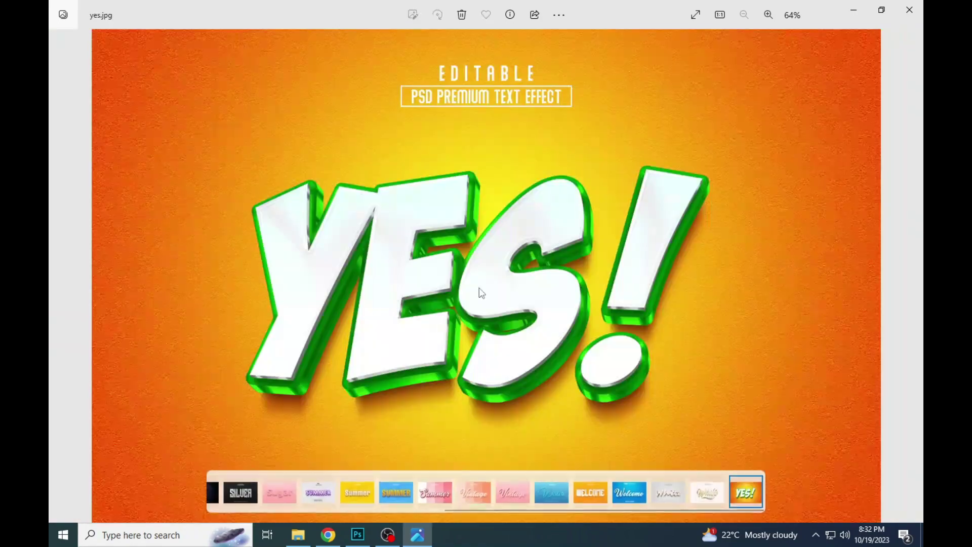
{"action": "scroll", "coordinate": [479, 293], "scroll_direction": "up", "scroll_amount": 3}
{"action": "scroll", "coordinate": [479, 293], "scroll_direction": "down", "scroll_amount": 3}
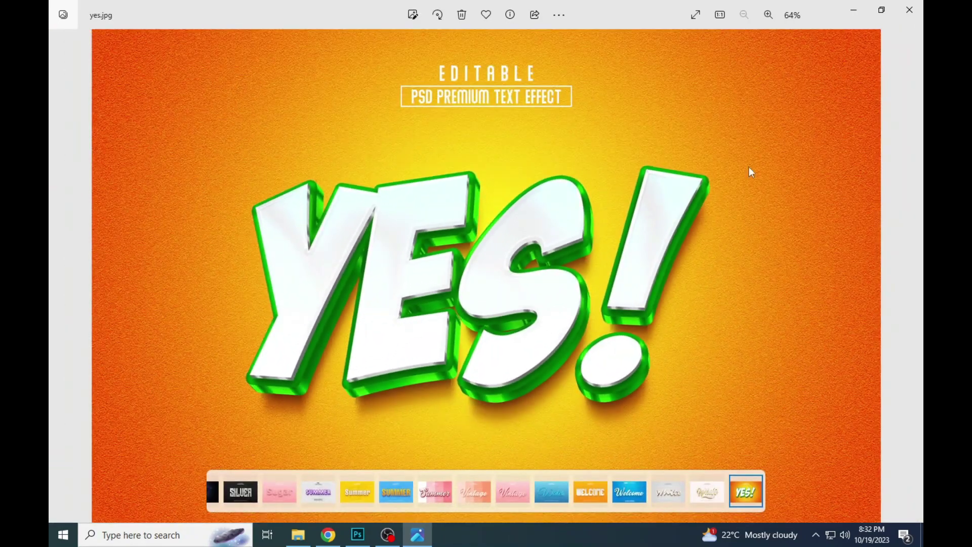
{"action": "left_click", "coordinate": [910, 10]}
{"action": "double_click", "coordinate": [237, 101]}
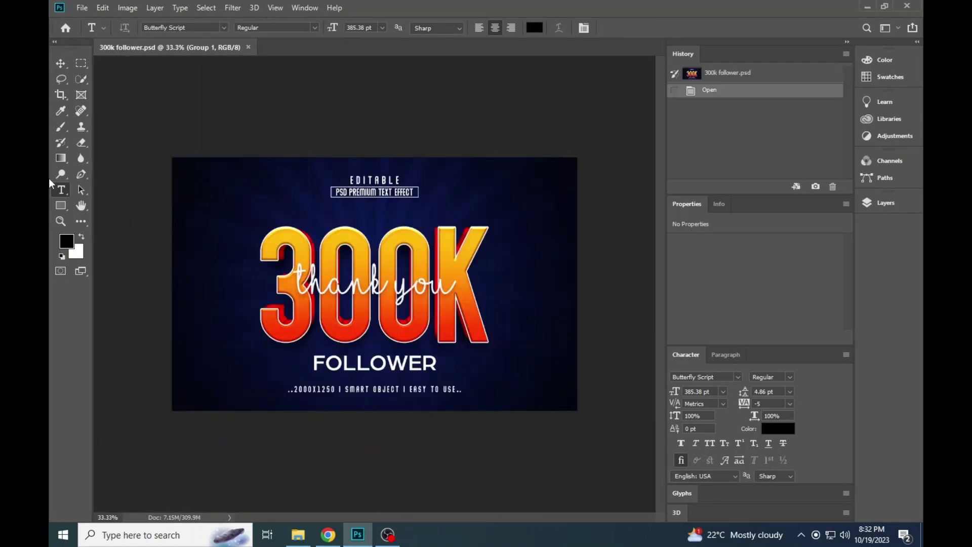
Collapse the middle panel column, fit the 300K design on screen, and show Layers.
{"action": "left_click", "coordinate": [61, 221]}
{"action": "left_click", "coordinate": [918, 42]}
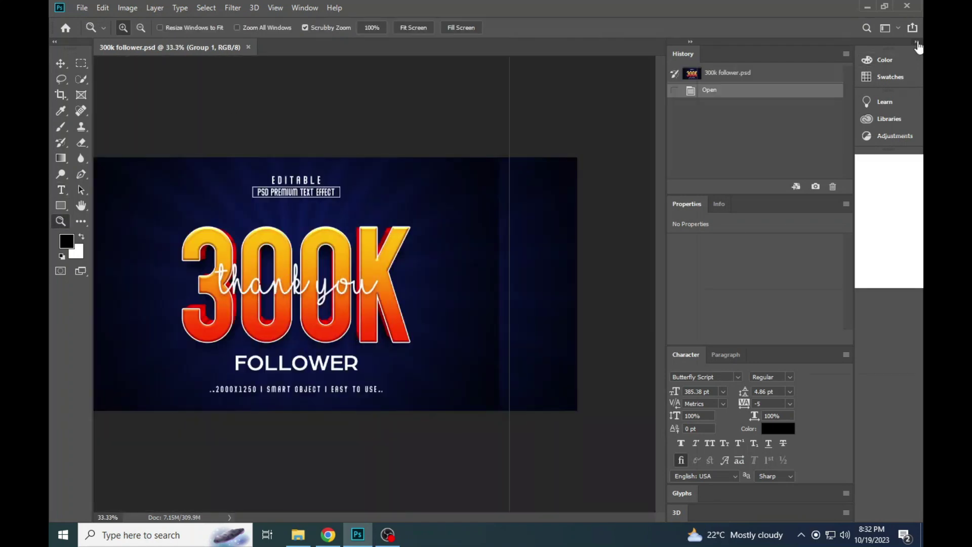
{"action": "left_click", "coordinate": [918, 42]}
{"action": "left_click", "coordinate": [846, 44]}
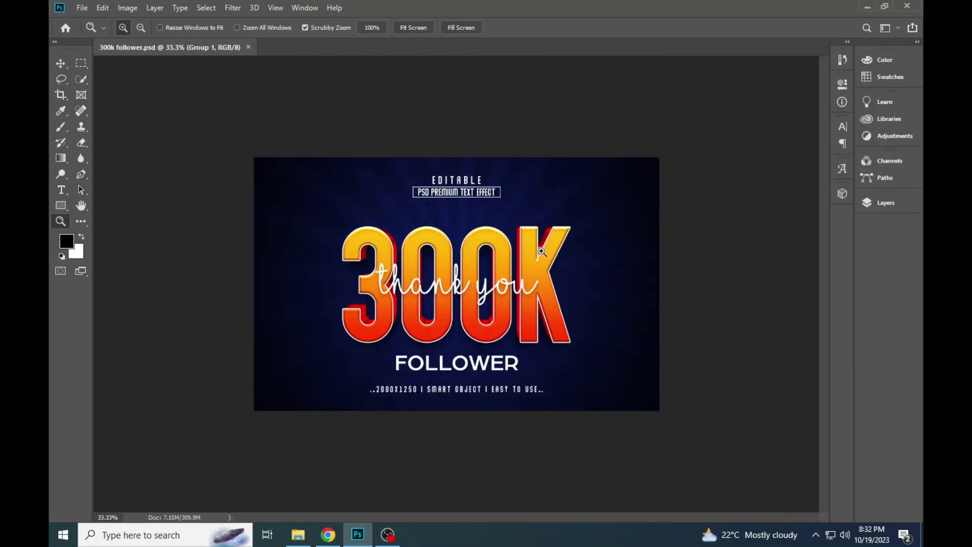
{"action": "right_click", "coordinate": [469, 260]}
{"action": "left_click", "coordinate": [489, 264]}
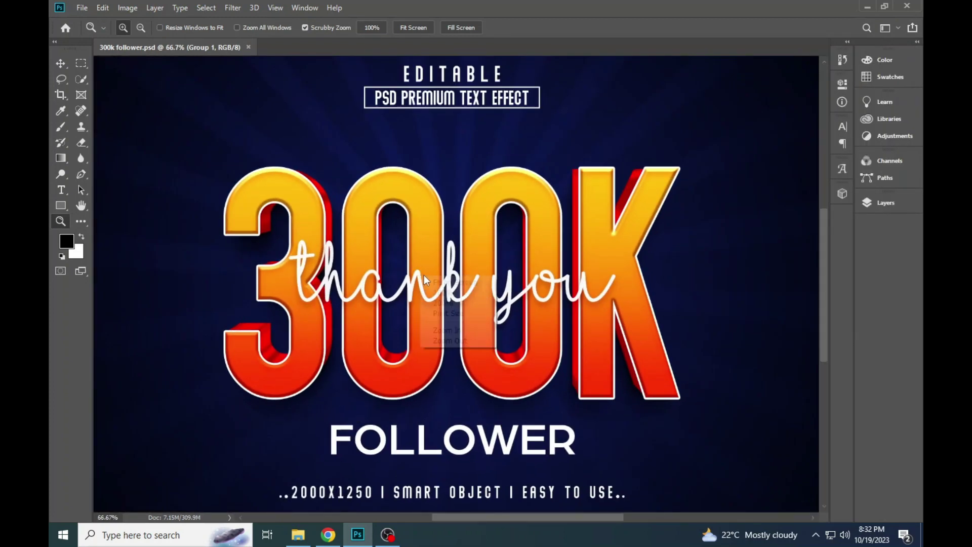
{"action": "right_click", "coordinate": [421, 277]}
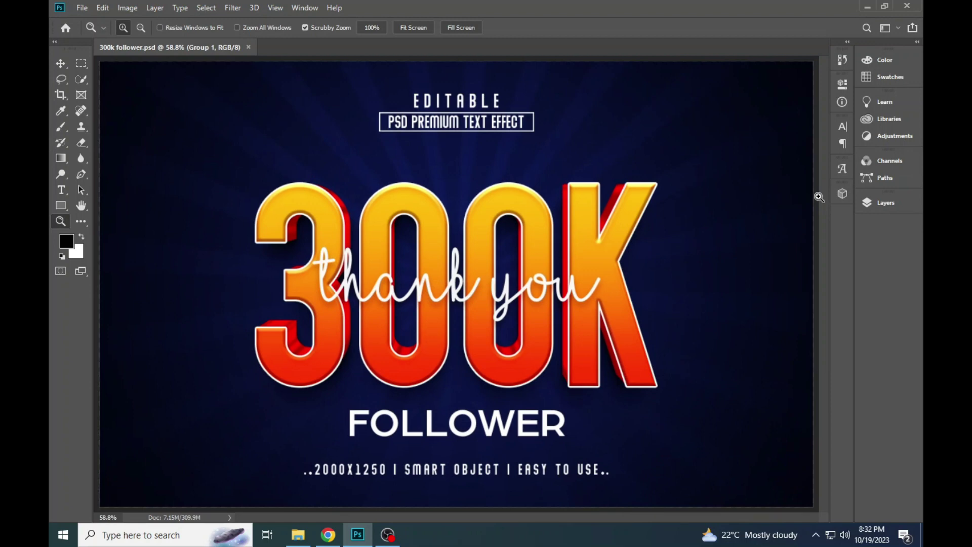
{"action": "key", "text": "F7"}
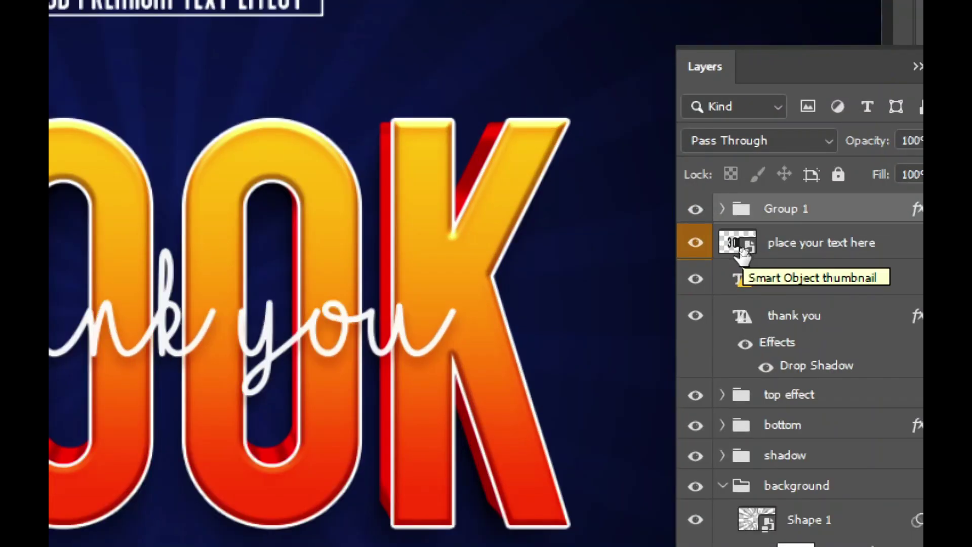
Open the 'place your text here' smart object and change 300K to 122K.
{"action": "left_click", "coordinate": [742, 248]}
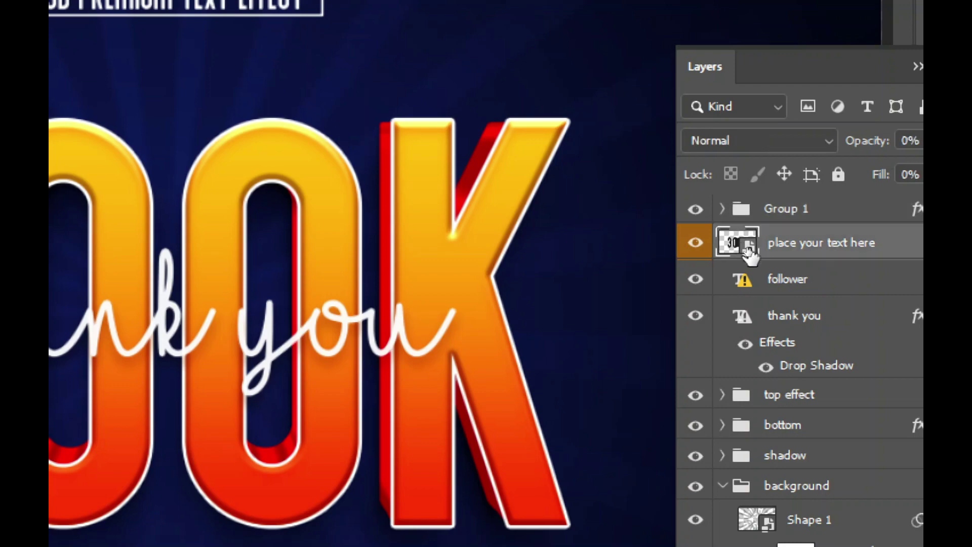
{"action": "double_click", "coordinate": [749, 248]}
{"action": "left_click", "coordinate": [61, 190]}
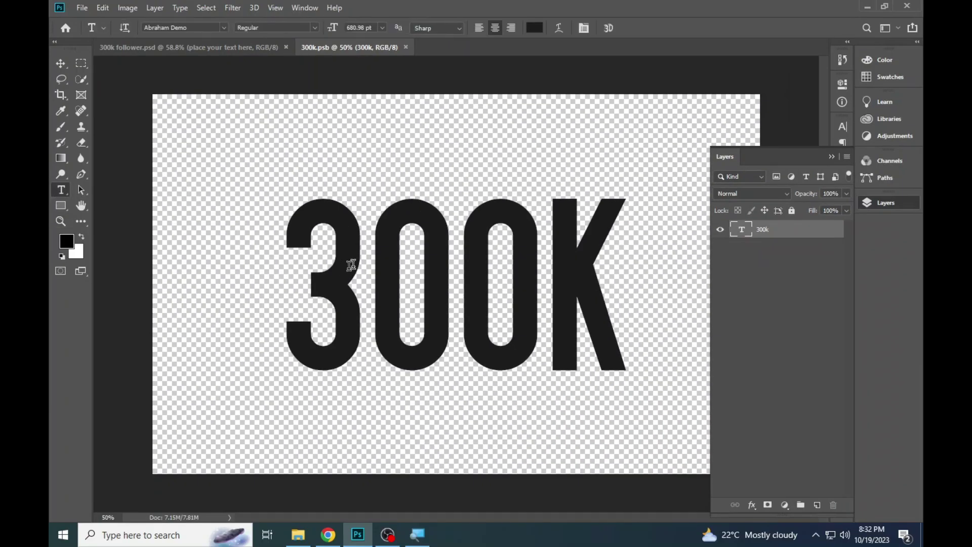
{"action": "left_click", "coordinate": [399, 252]}
{"action": "key", "text": "ctrl+a"}
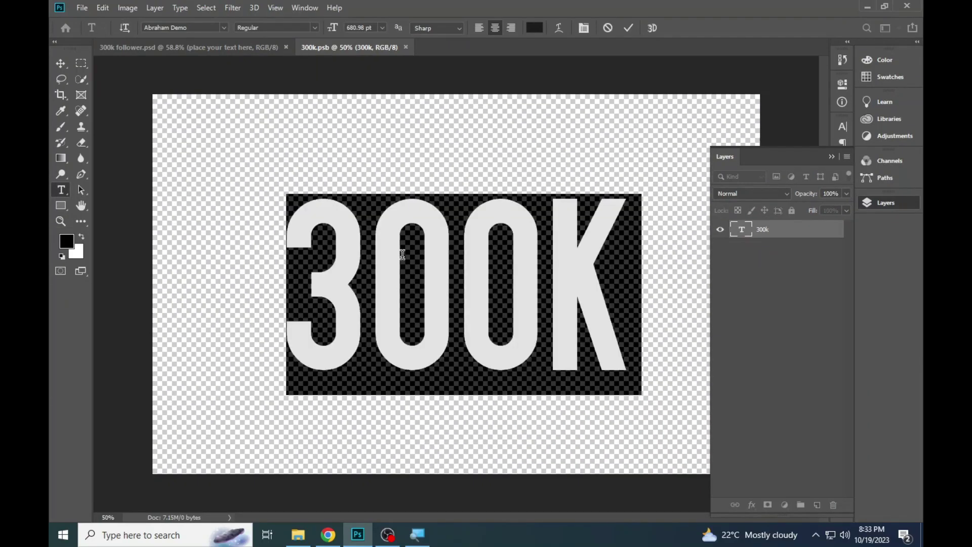
{"action": "type", "text": "122"}
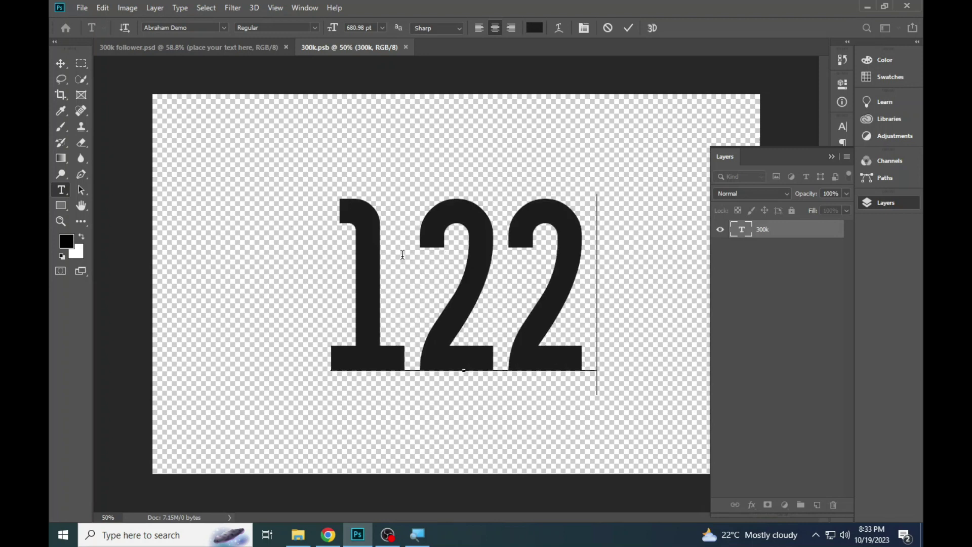
{"action": "type", "text": "K"}
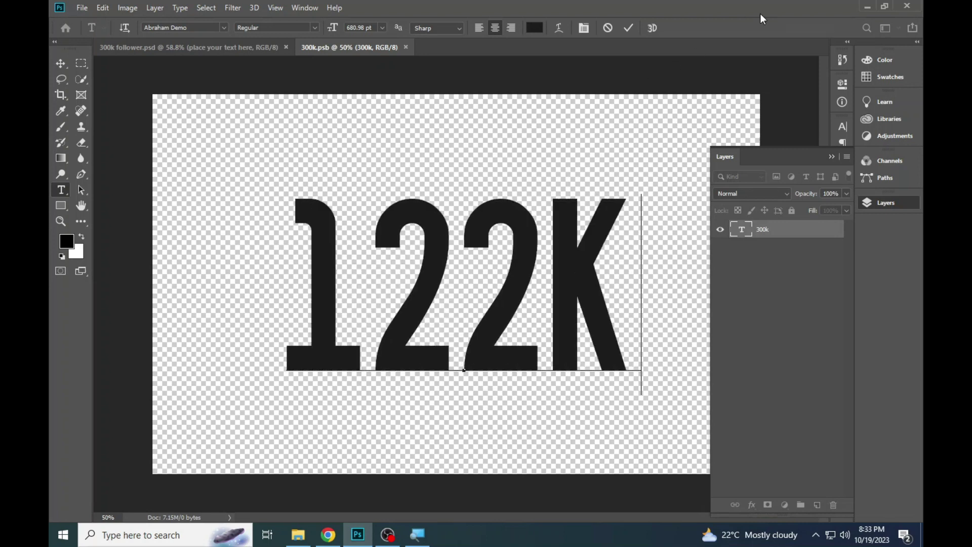
{"action": "left_click", "coordinate": [628, 28]}
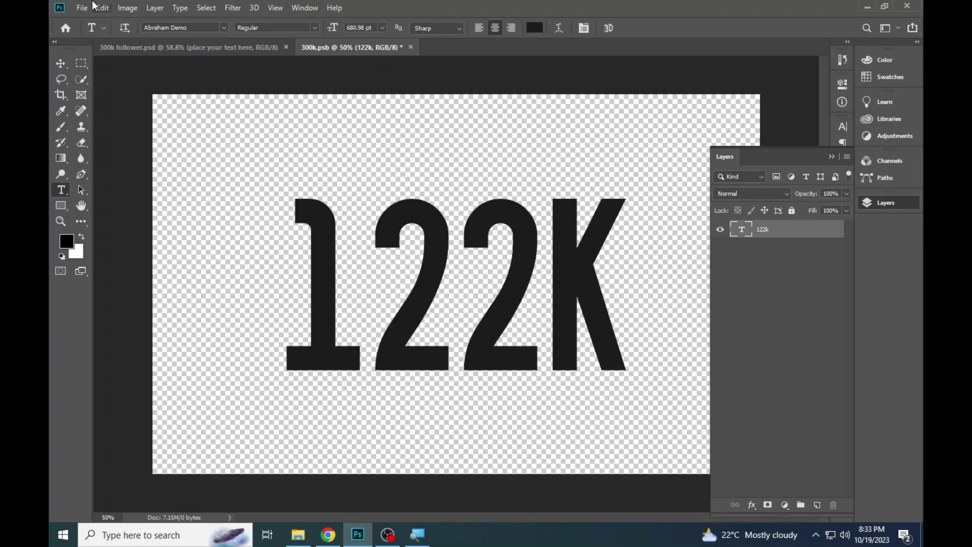
Save the edited smart object from the File menu.
{"action": "left_click", "coordinate": [83, 7]}
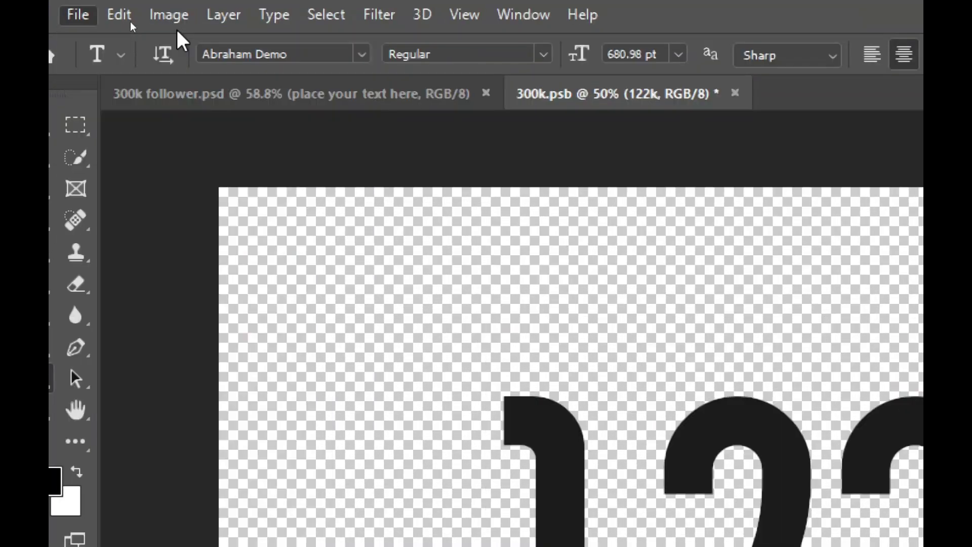
{"action": "left_click", "coordinate": [128, 8]}
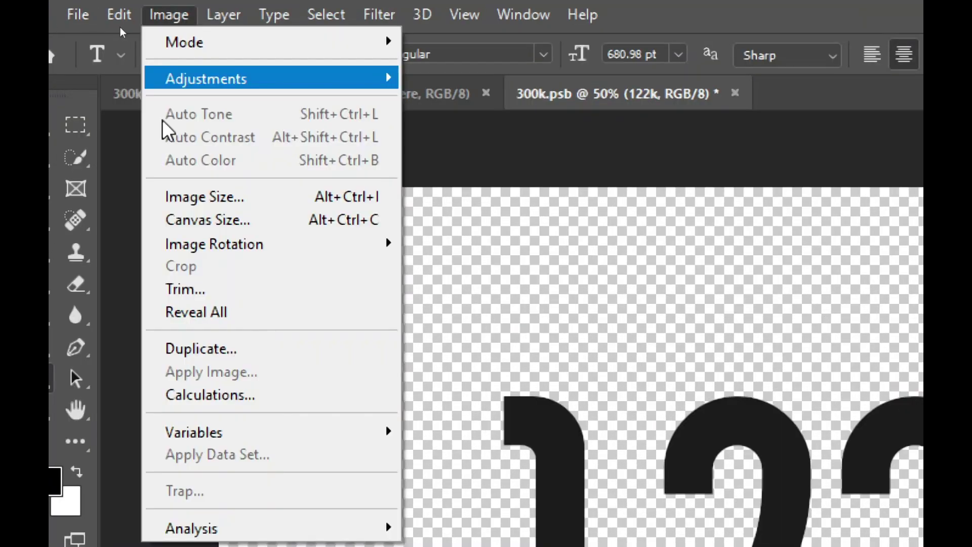
{"action": "mouse_move", "coordinate": [82, 8]}
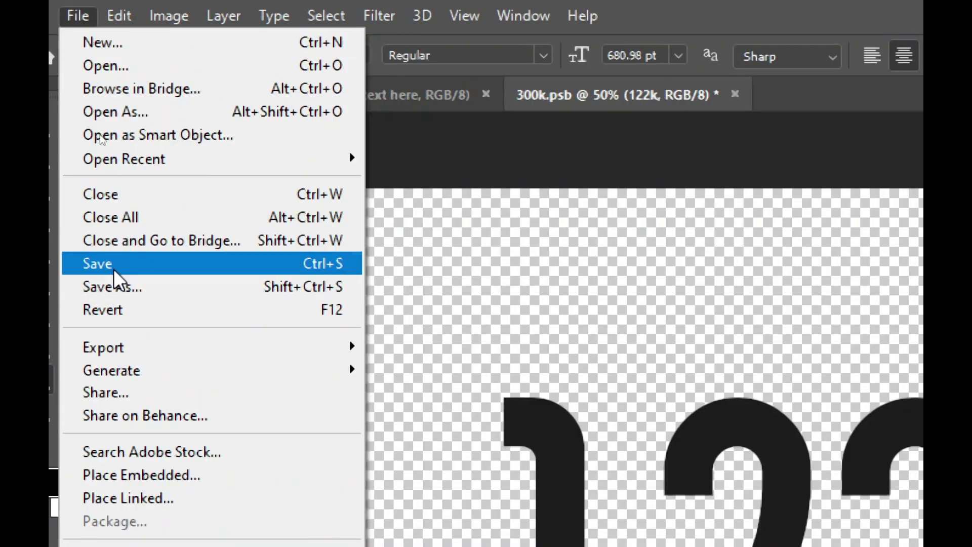
{"action": "left_click", "coordinate": [113, 269]}
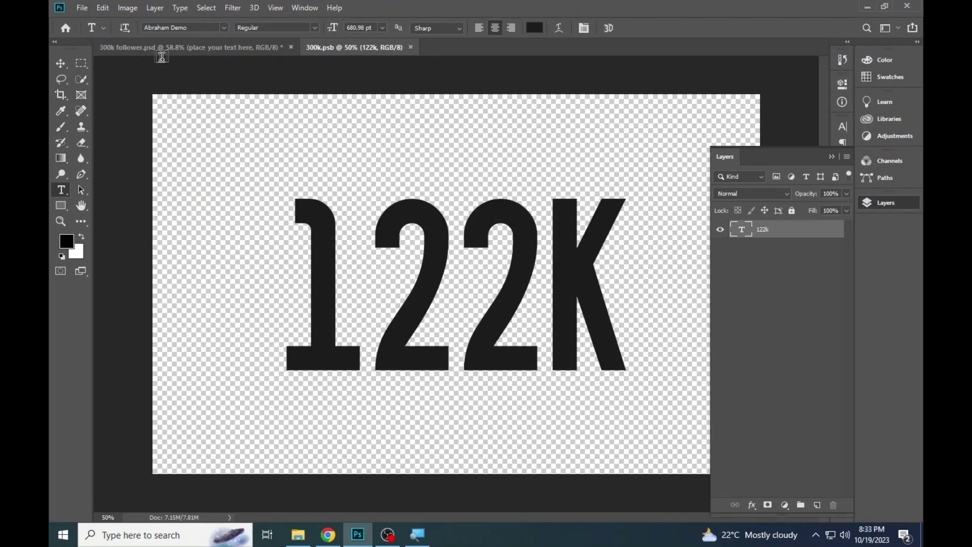
In the main template, toggle all-caps on the thank-you script and retype it as 'Thanksssss'.
{"action": "key", "text": "ctrl+Tab"}
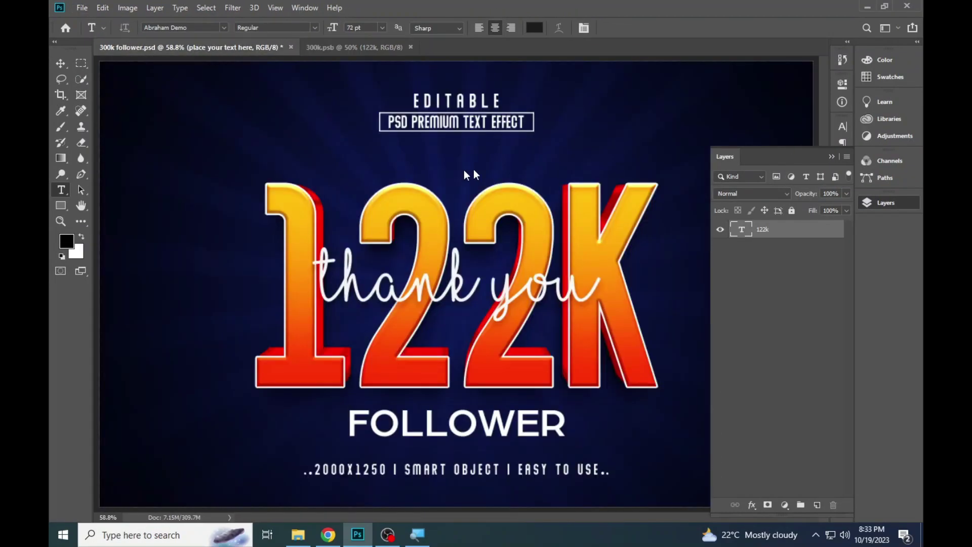
{"action": "left_click", "coordinate": [462, 281]}
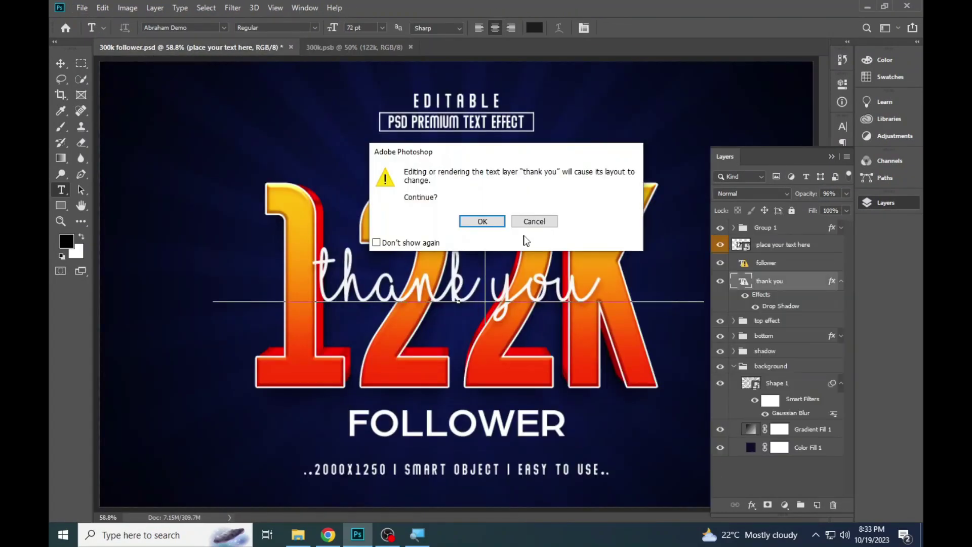
{"action": "left_click", "coordinate": [482, 221]}
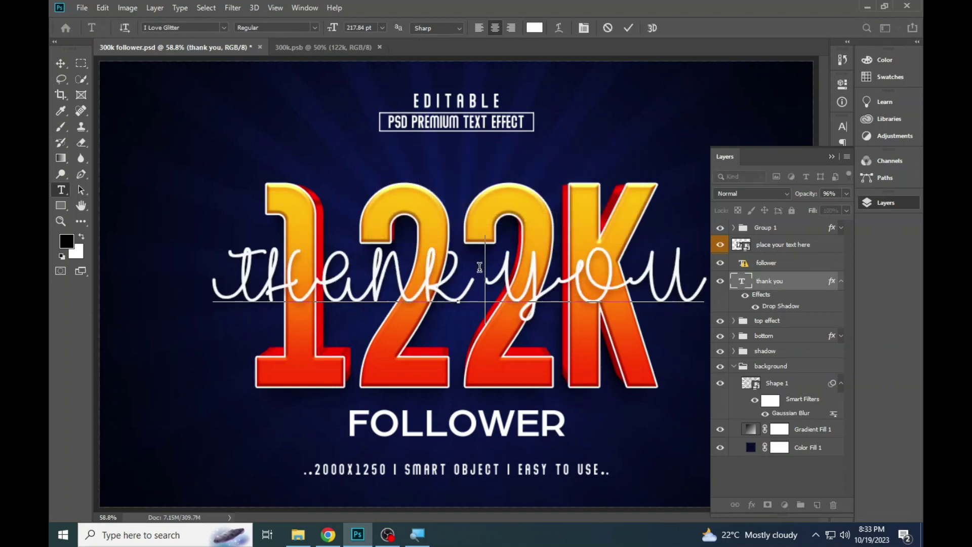
{"action": "double_click", "coordinate": [480, 267]}
{"action": "key", "text": "ctrl+a"}
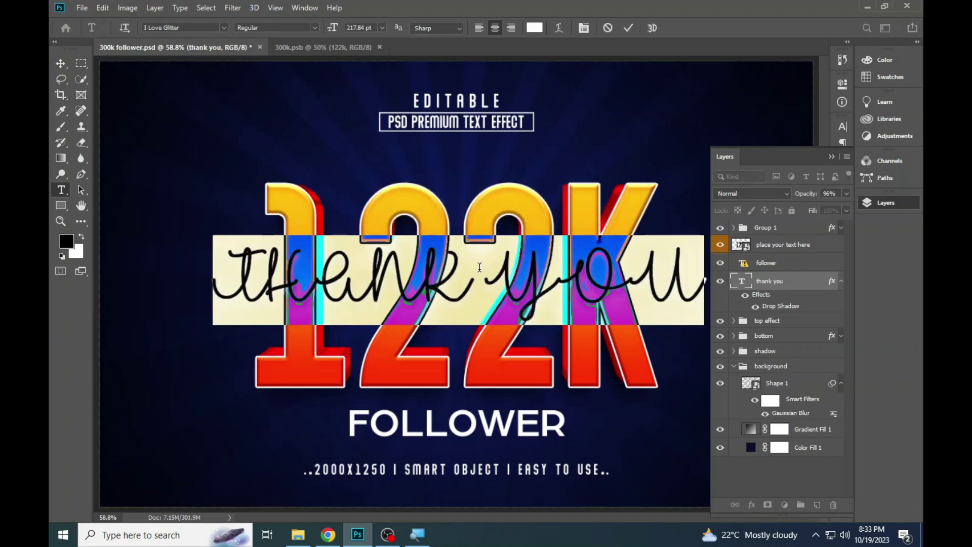
{"action": "left_click", "coordinate": [585, 28]}
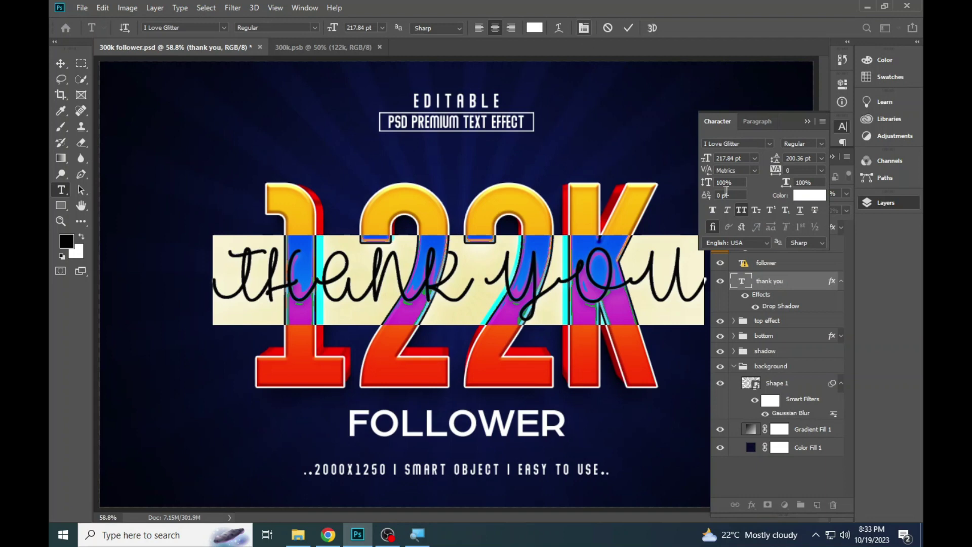
{"action": "left_click", "coordinate": [742, 211]}
{"action": "left_click", "coordinate": [454, 284]}
{"action": "key", "text": "ctrl+a"}
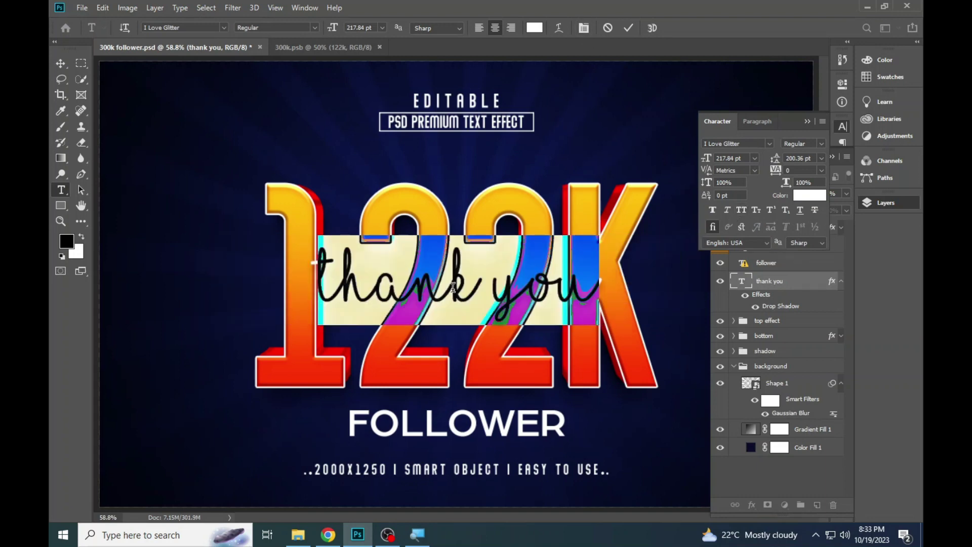
{"action": "type", "text": "Than"}
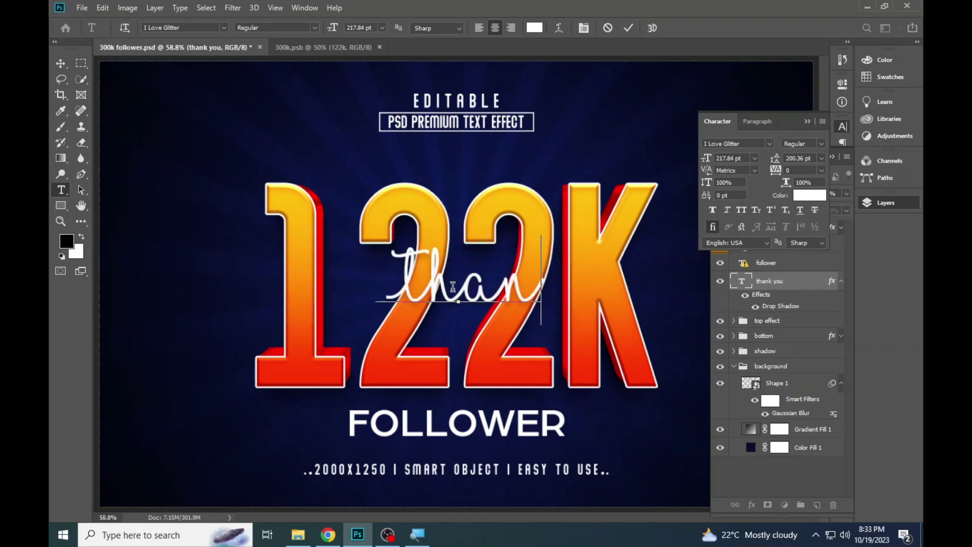
{"action": "type", "text": "ksssss"}
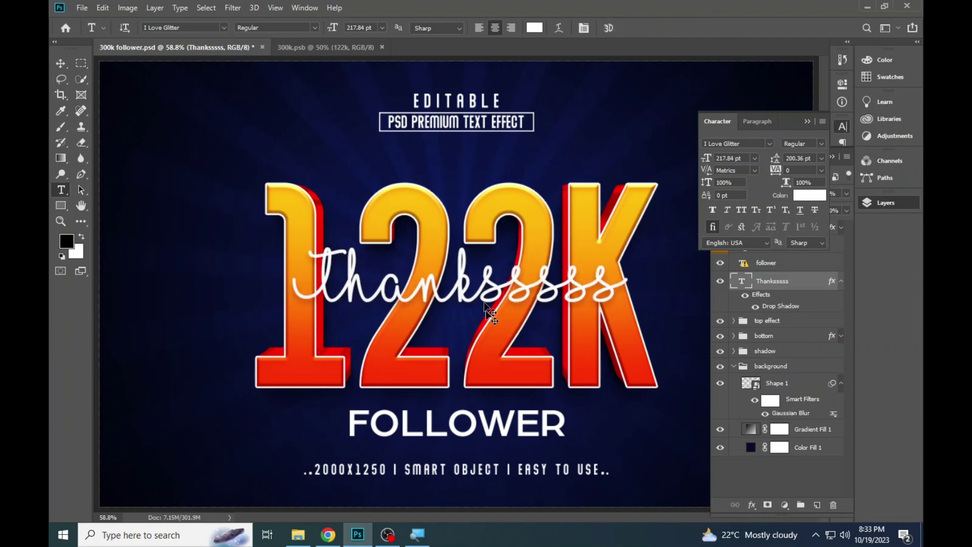
Move Thanksssss below 122K, hide the FOLLOWER layer, and close the 300k follower document.
{"action": "left_click_drag", "start_coordinate": [519, 286], "coordinate": [504, 387]}
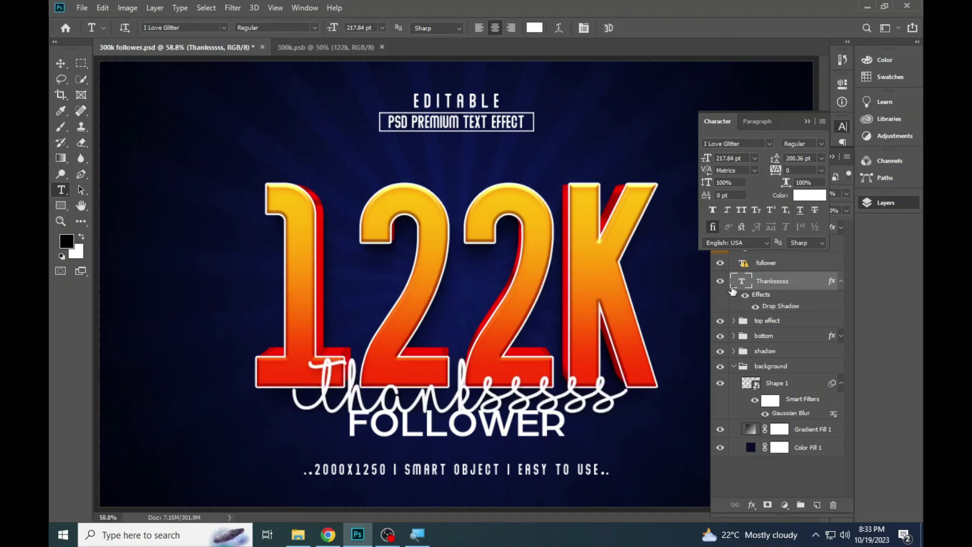
{"action": "left_click", "coordinate": [720, 263]}
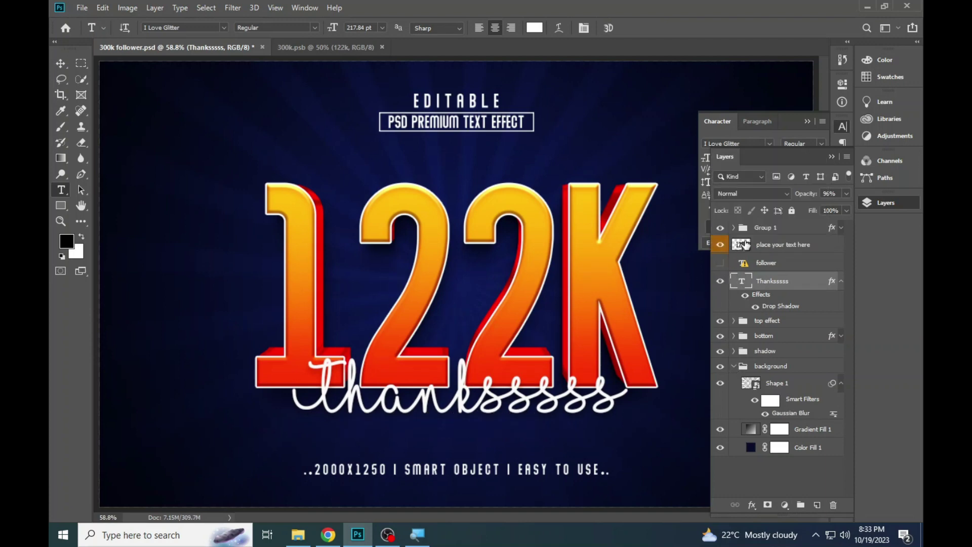
{"action": "left_click", "coordinate": [719, 229]}
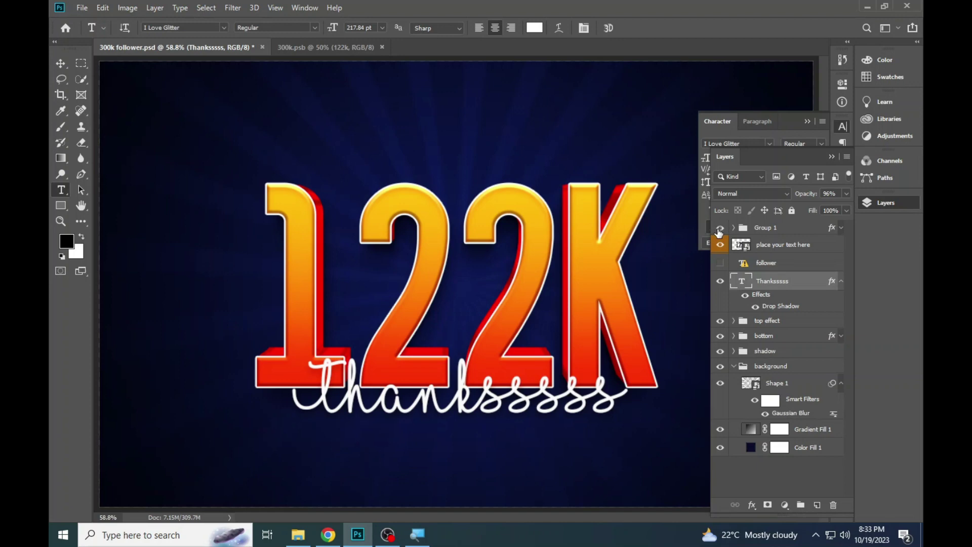
{"action": "left_click", "coordinate": [720, 229]}
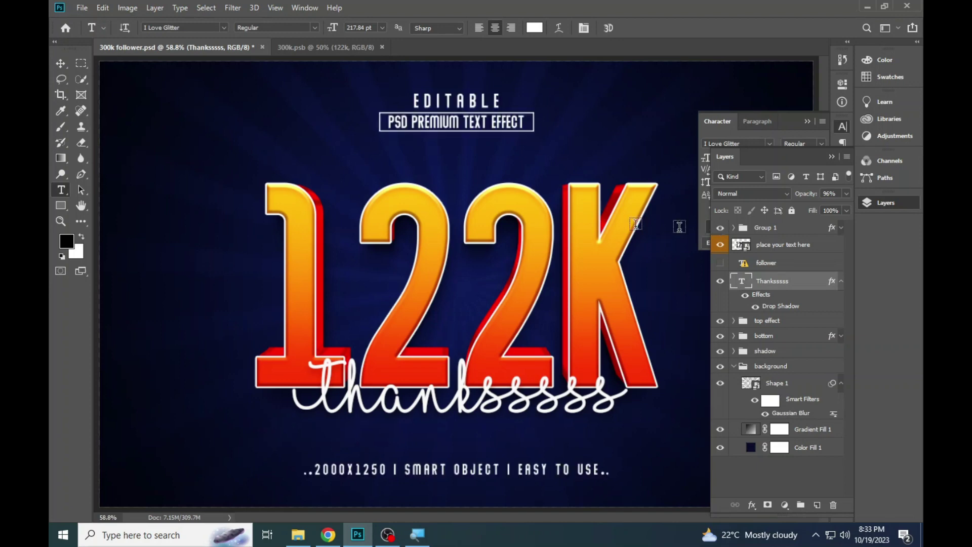
{"action": "left_click", "coordinate": [263, 47]}
{"action": "left_click", "coordinate": [533, 202]}
Preview 300k follower2.jpg and the next image, then open the action PSD template.
{"action": "left_click", "coordinate": [311, 532]}
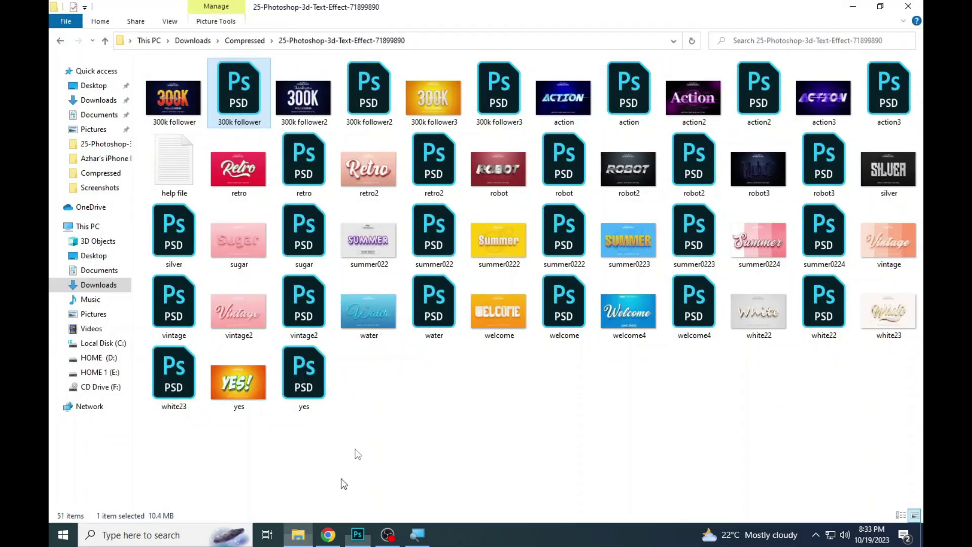
{"action": "double_click", "coordinate": [318, 106]}
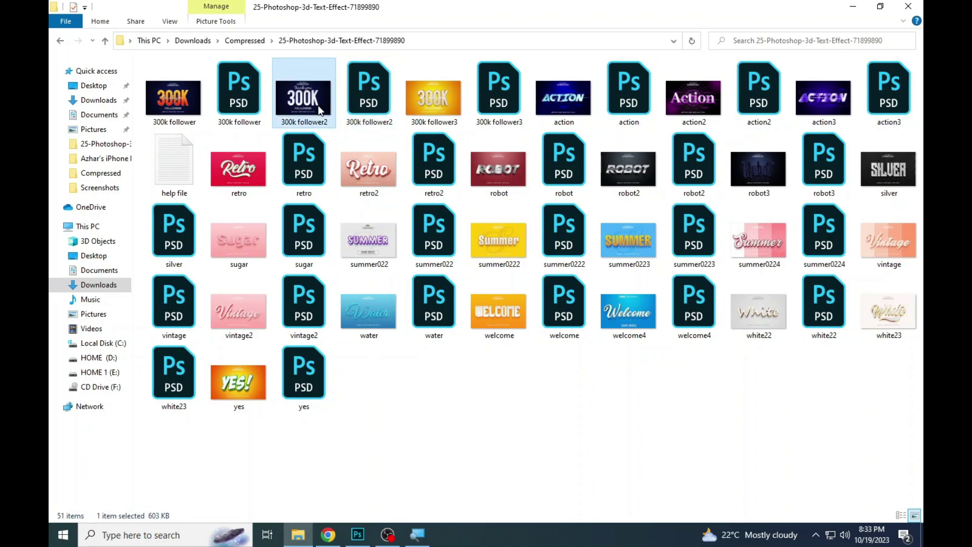
{"action": "key", "text": "Right"}
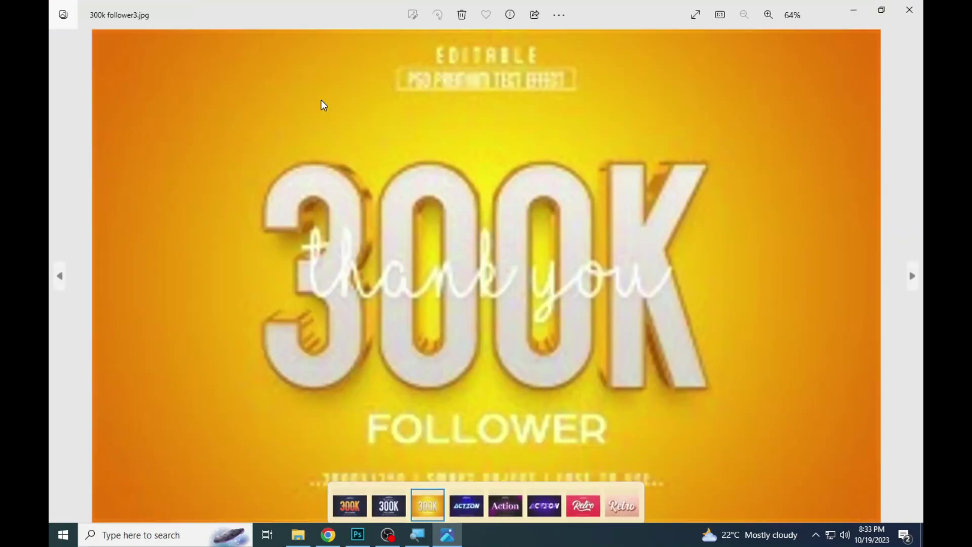
{"action": "key", "text": "alt+F4"}
{"action": "left_click", "coordinate": [504, 87]}
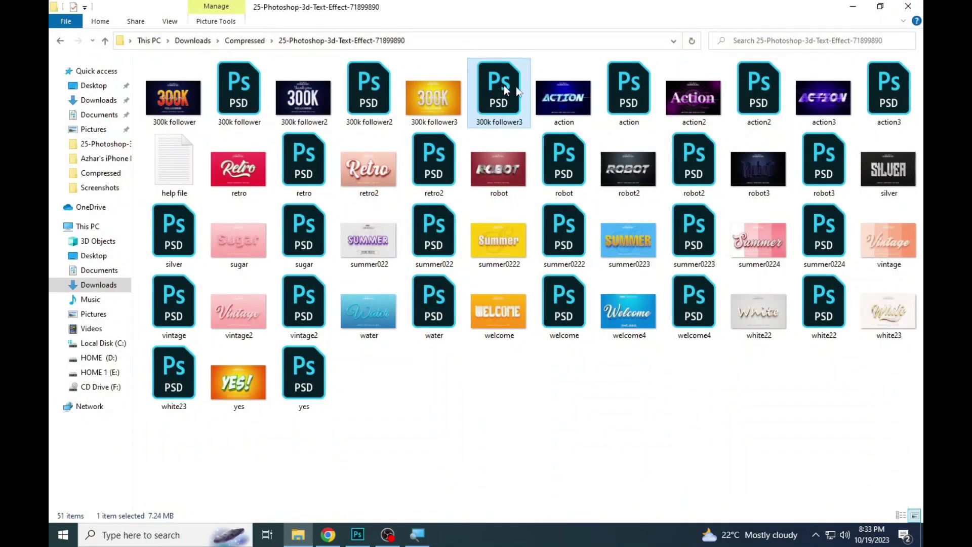
{"action": "double_click", "coordinate": [646, 99]}
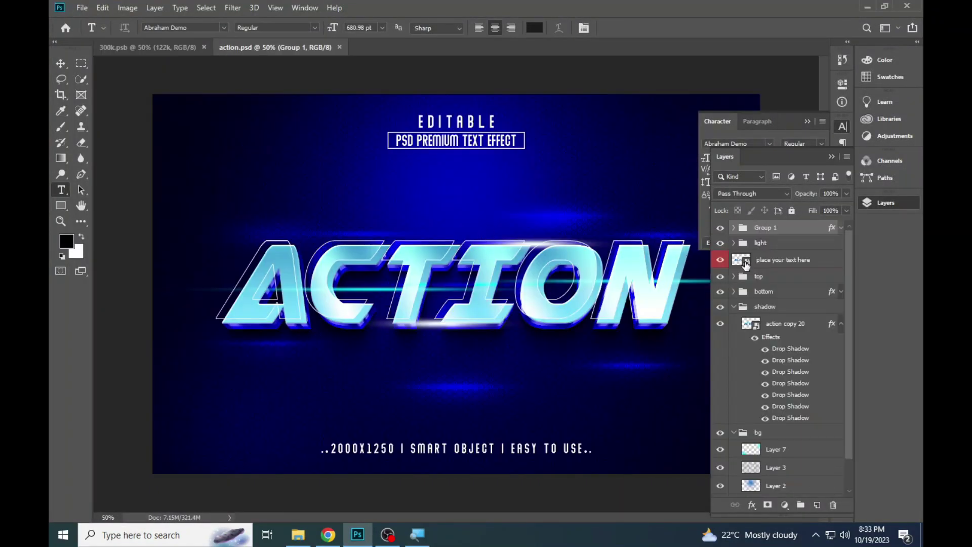
In the text smart object, replace ACTION with 'azhar' and save the smart object.
{"action": "left_click", "coordinate": [746, 264]}
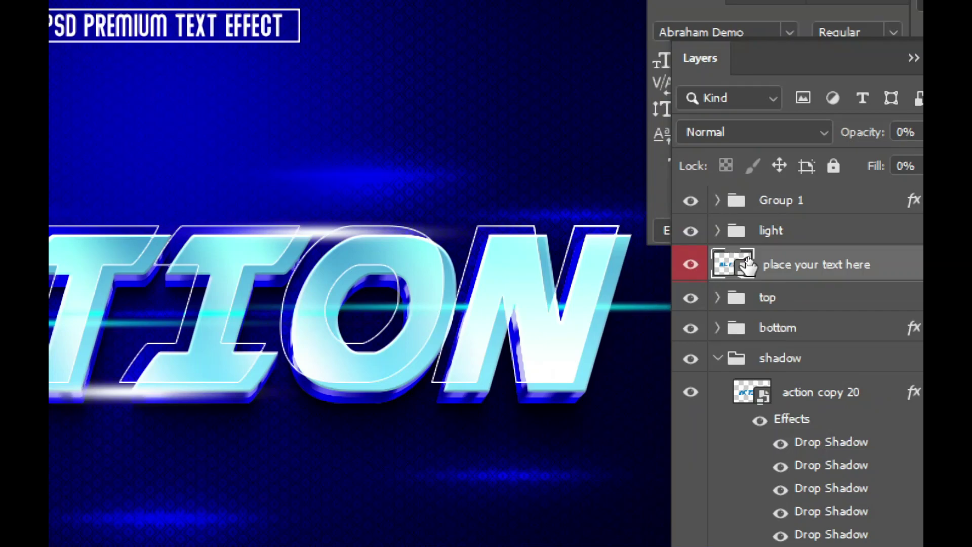
{"action": "double_click", "coordinate": [743, 268]}
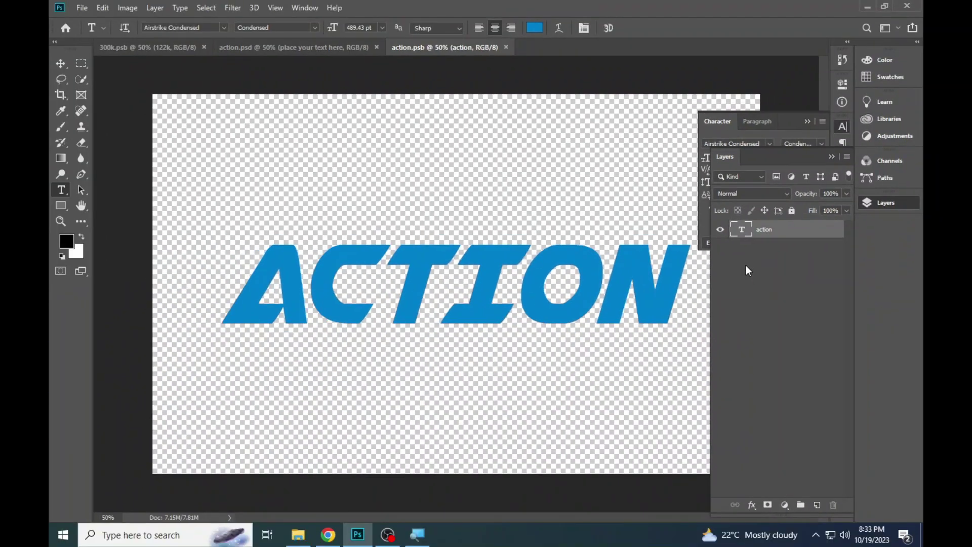
{"action": "left_click", "coordinate": [436, 285]}
{"action": "key", "text": "ctrl+a"}
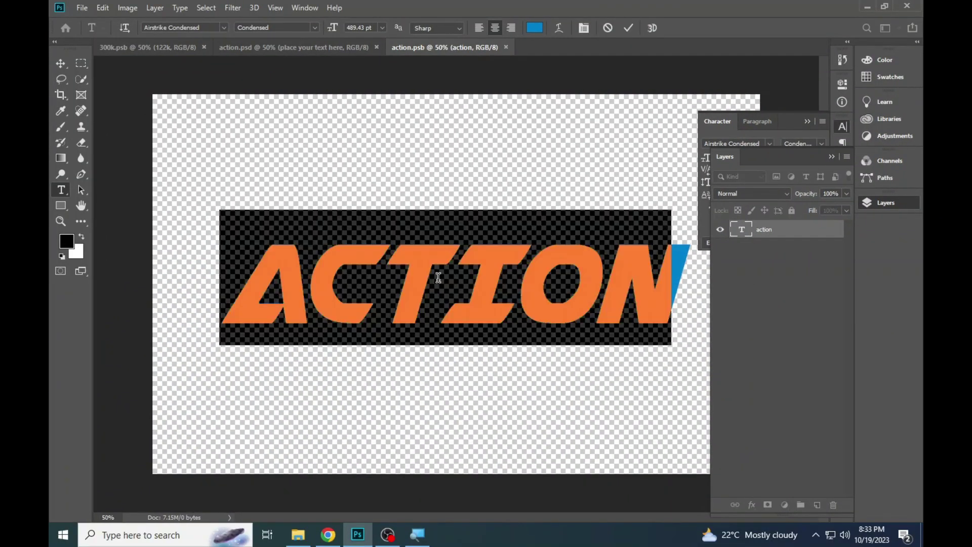
{"action": "type", "text": "azhar"}
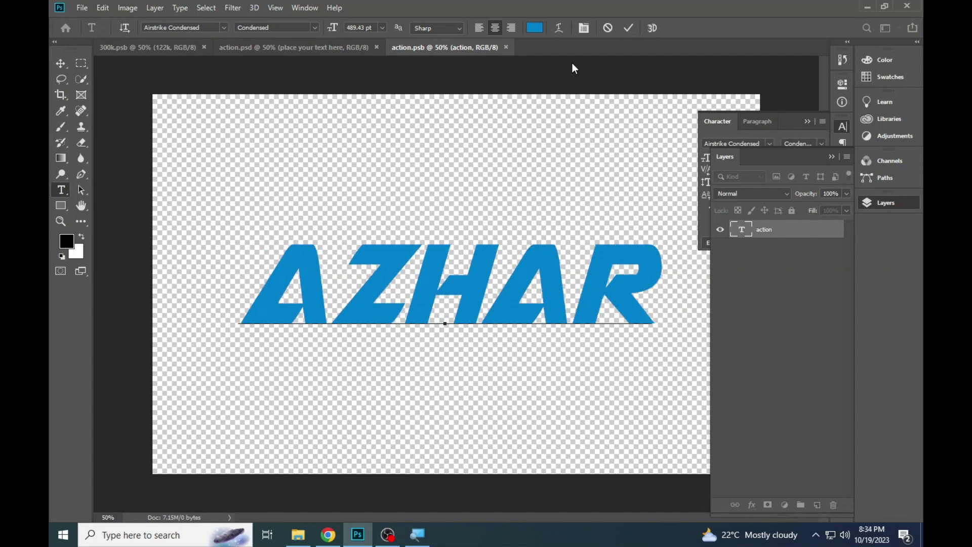
{"action": "left_click", "coordinate": [82, 8]}
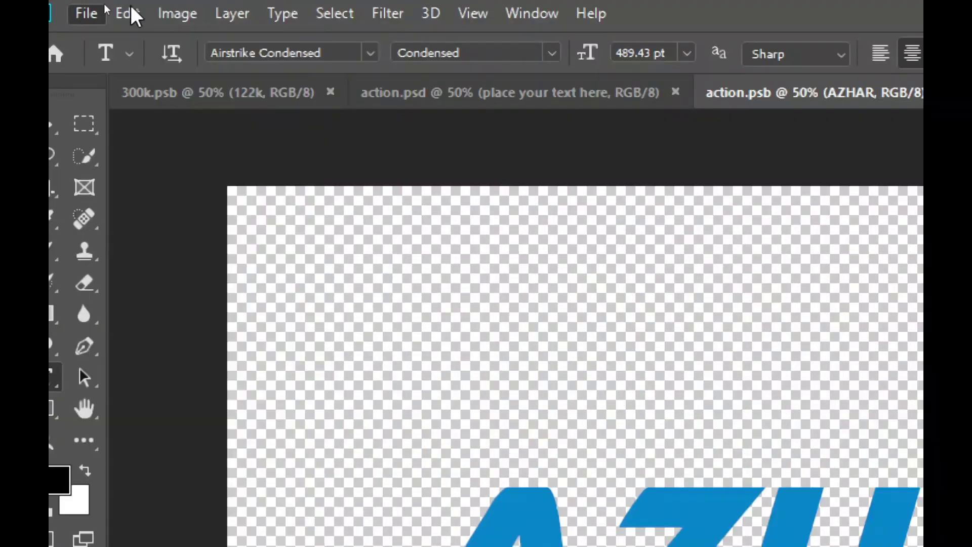
{"action": "left_click", "coordinate": [177, 13]}
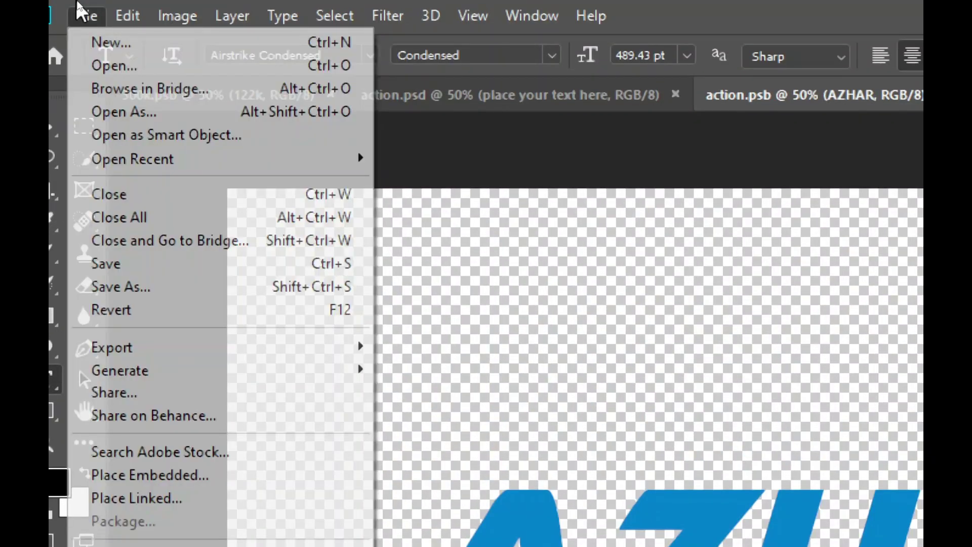
{"action": "left_click", "coordinate": [113, 265]}
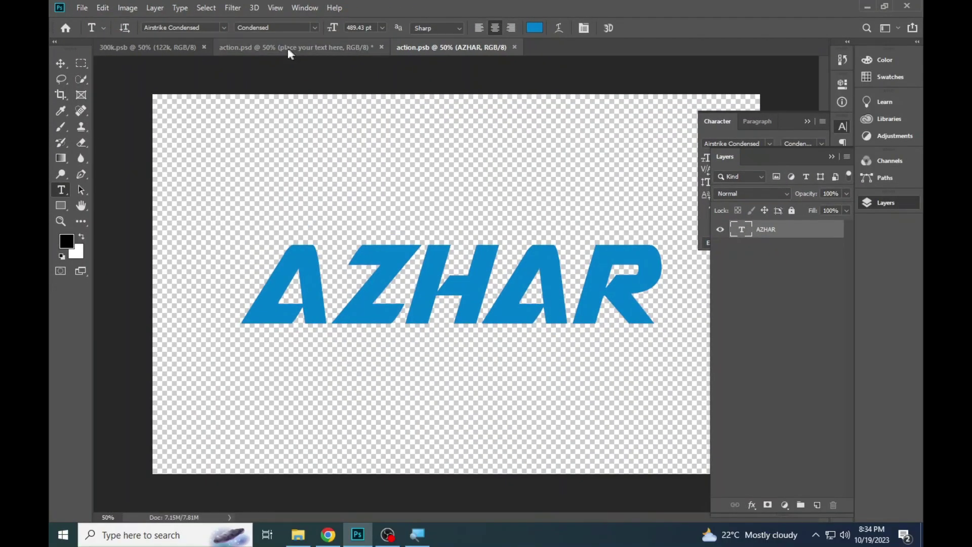
Return to action.psd, collapse the side panels, and fit the AZHAR design on screen.
{"action": "left_click", "coordinate": [289, 51]}
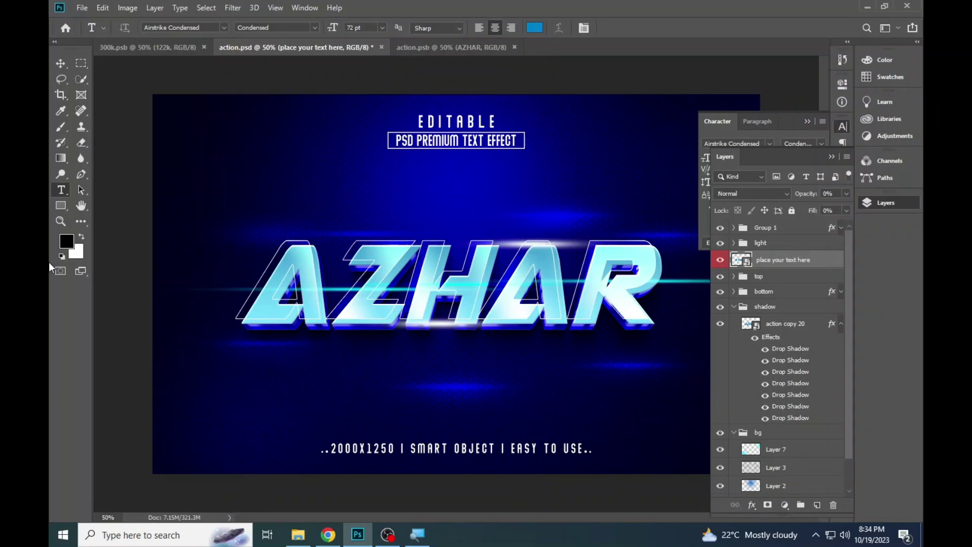
{"action": "left_click", "coordinate": [61, 221]}
{"action": "left_click", "coordinate": [490, 293]}
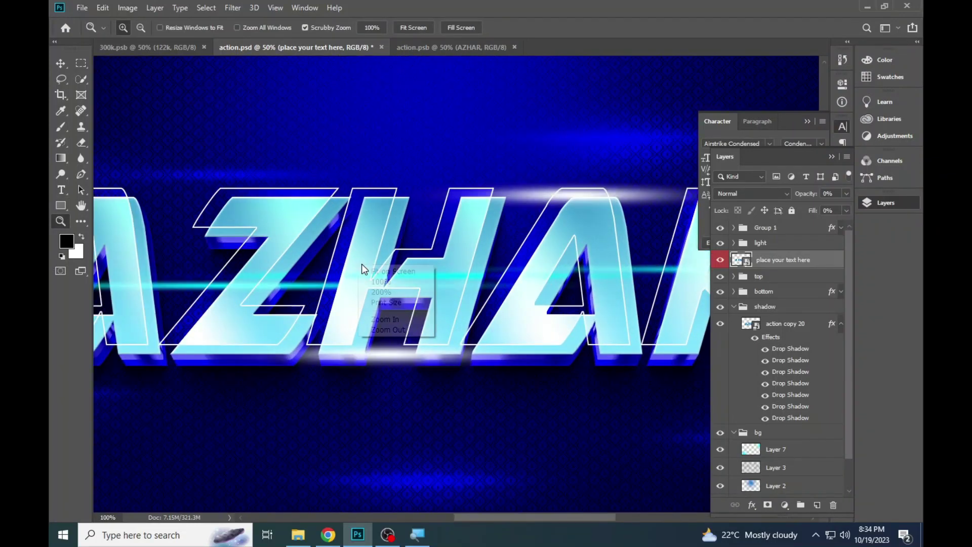
{"action": "key", "text": "ctrl+0"}
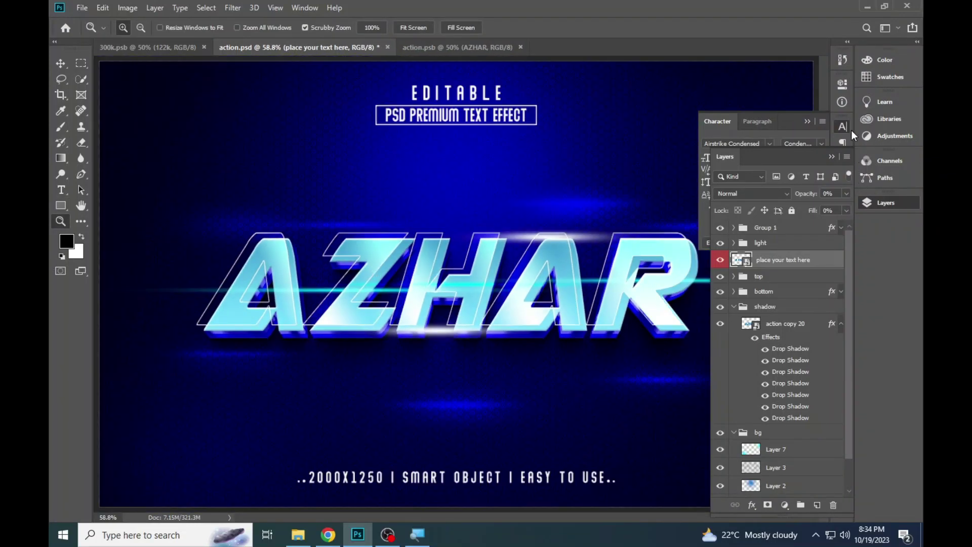
{"action": "left_click", "coordinate": [853, 135]}
{"action": "left_click", "coordinate": [879, 204]}
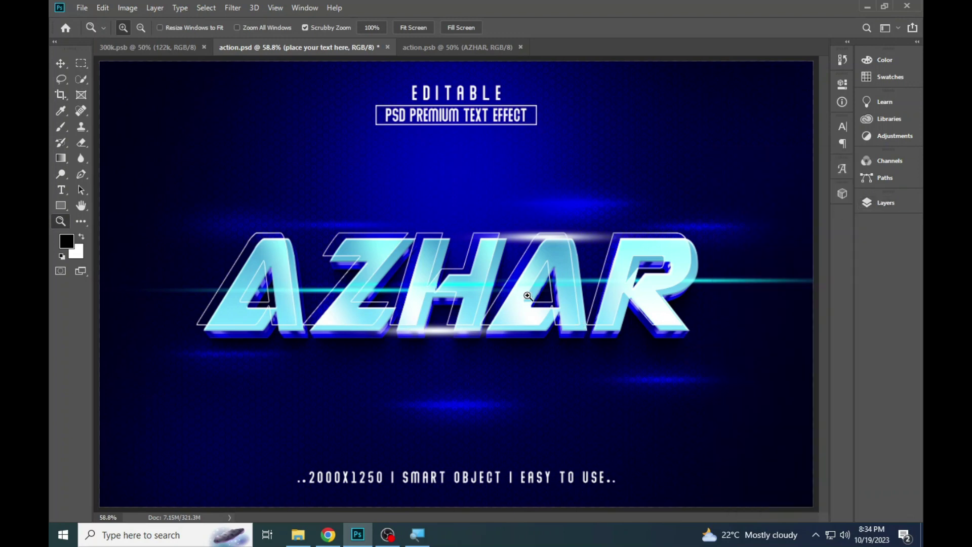
{"action": "left_click", "coordinate": [537, 293]}
{"action": "right_click", "coordinate": [364, 303]}
Change the PSD PREMIUM TEXT EFFECT subtitle to 'OFFICIAL_ACCOUNT'.
{"action": "left_click", "coordinate": [61, 189]}
{"action": "left_click", "coordinate": [487, 117]}
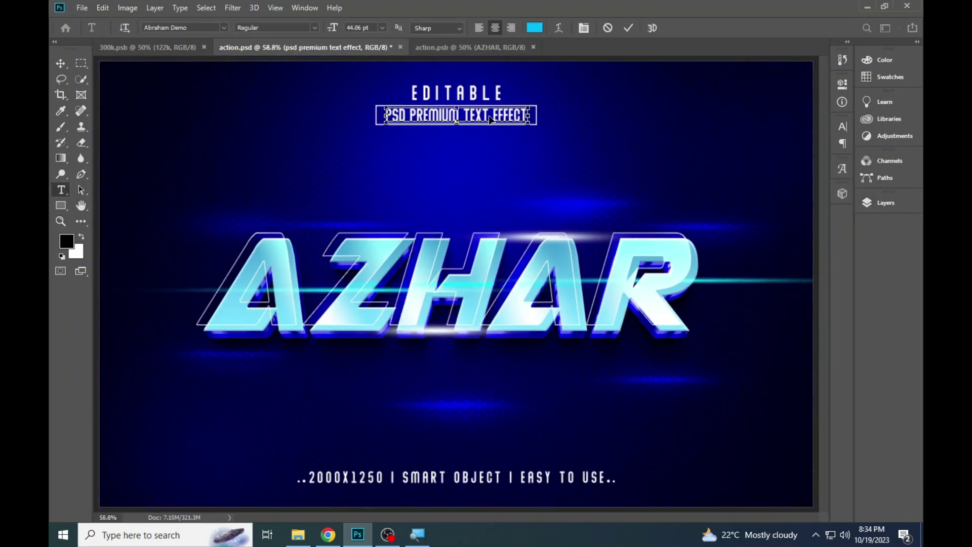
{"action": "key", "text": "ctrl+a"}
{"action": "type", "text": "OFF"}
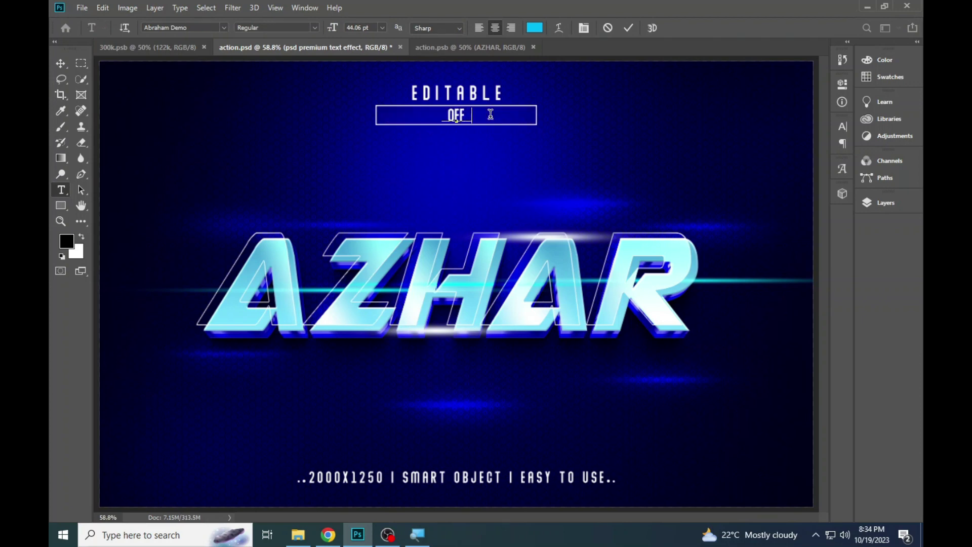
{"action": "type", "text": "ICIAL_A"}
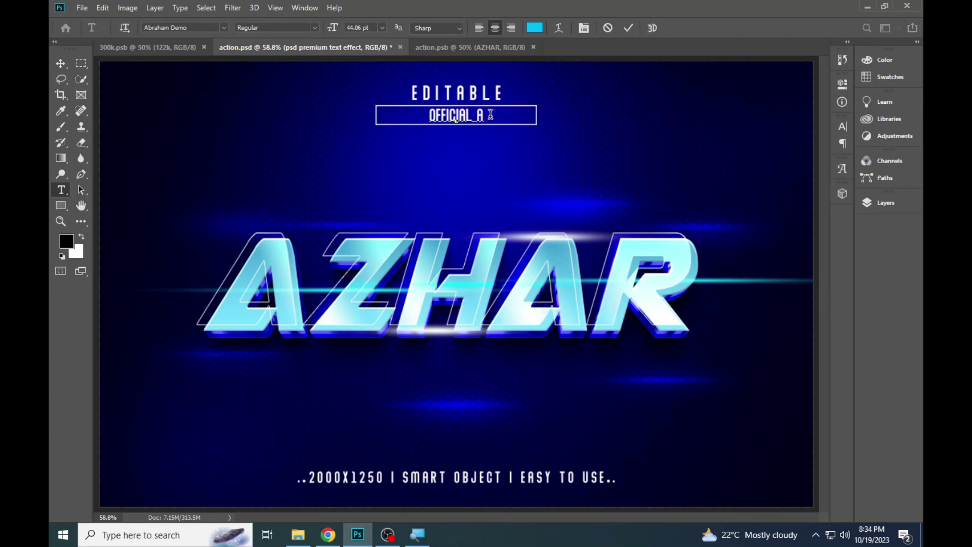
{"action": "type", "text": "CCOUNT"}
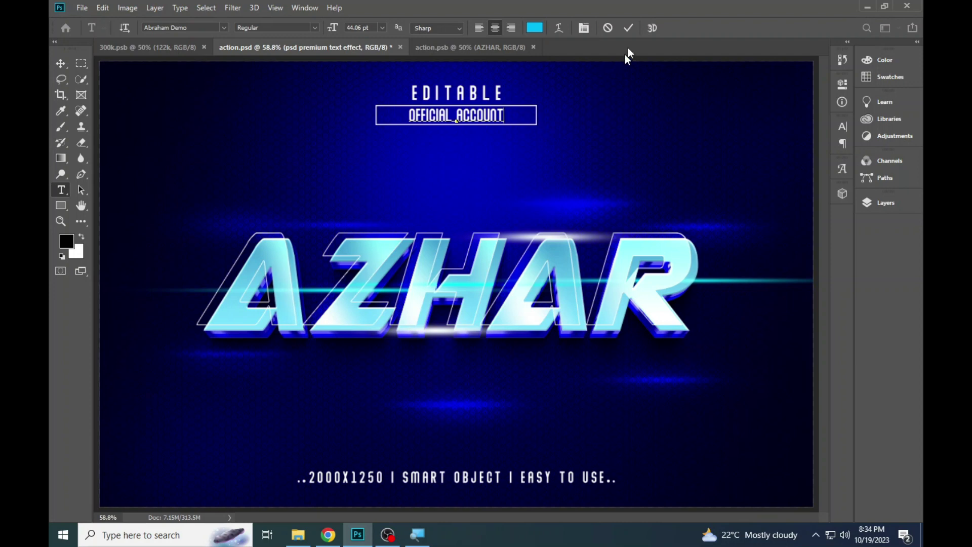
Hide the EDITABLE heading and change the bottom line to 'editing is my passion azhar shakeel'.
{"action": "left_click", "coordinate": [869, 203]}
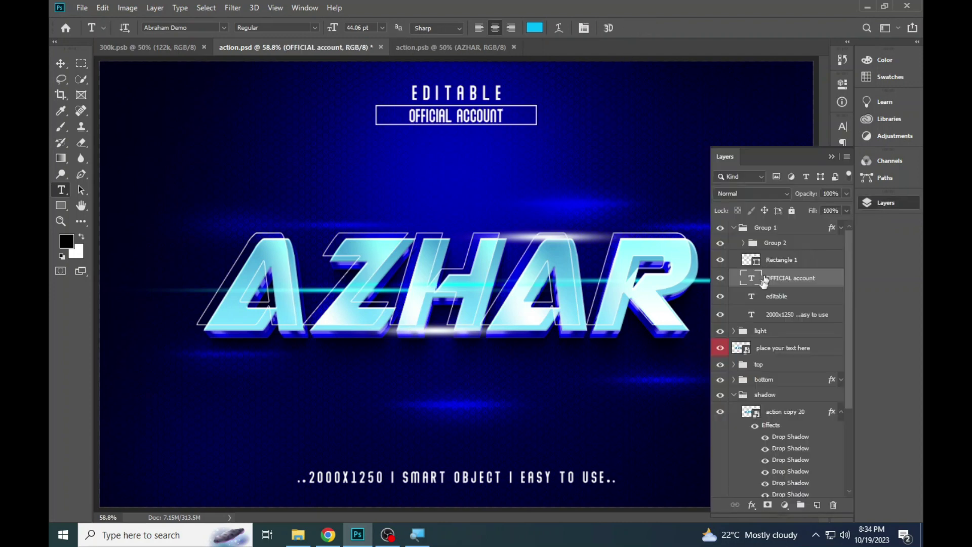
{"action": "left_click", "coordinate": [721, 296]}
{"action": "triple_click", "coordinate": [453, 477]}
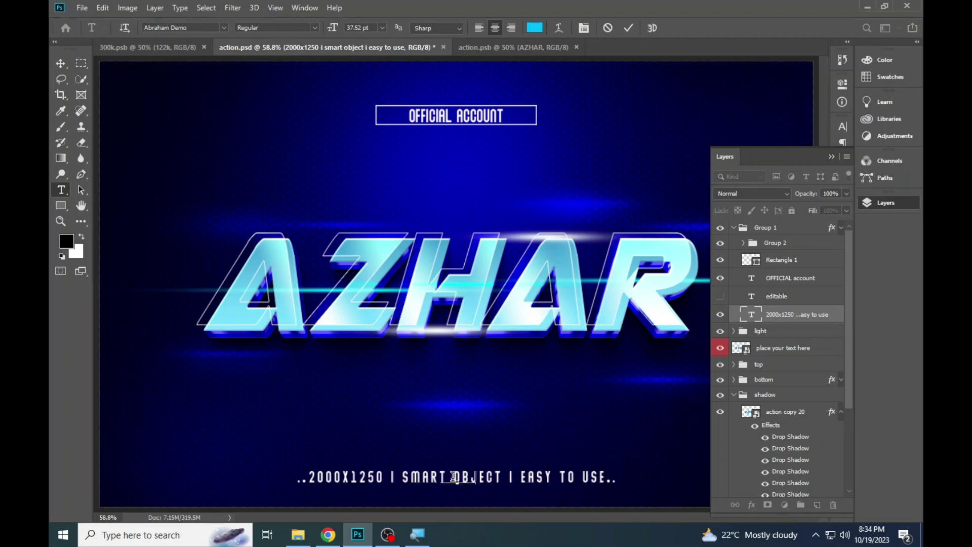
{"action": "type", "text": "editing"}
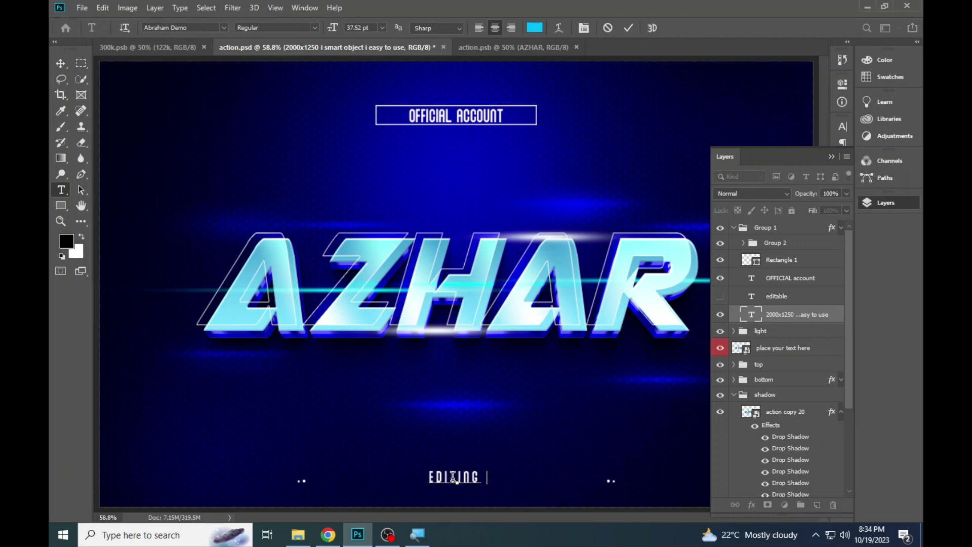
{"action": "type", "text": " is m"}
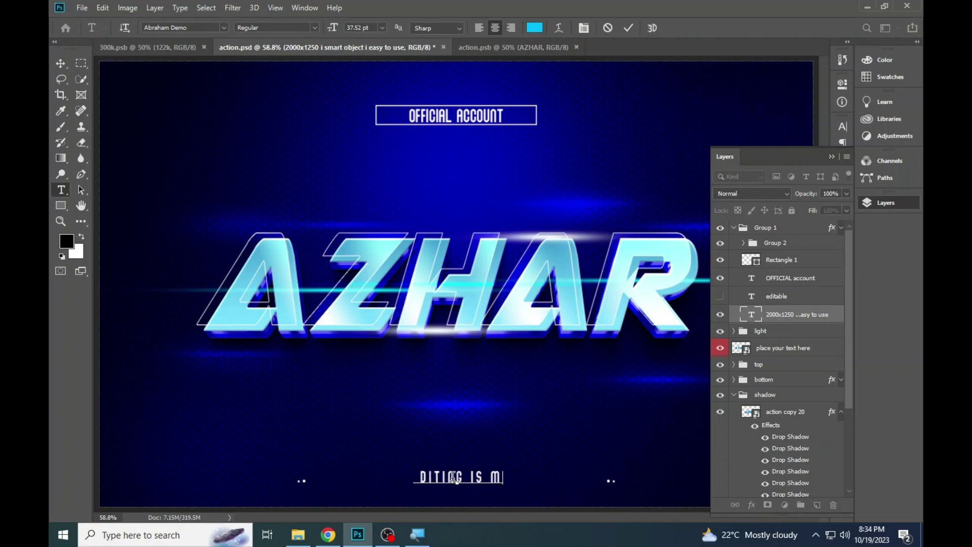
{"action": "type", "text": "y pa"}
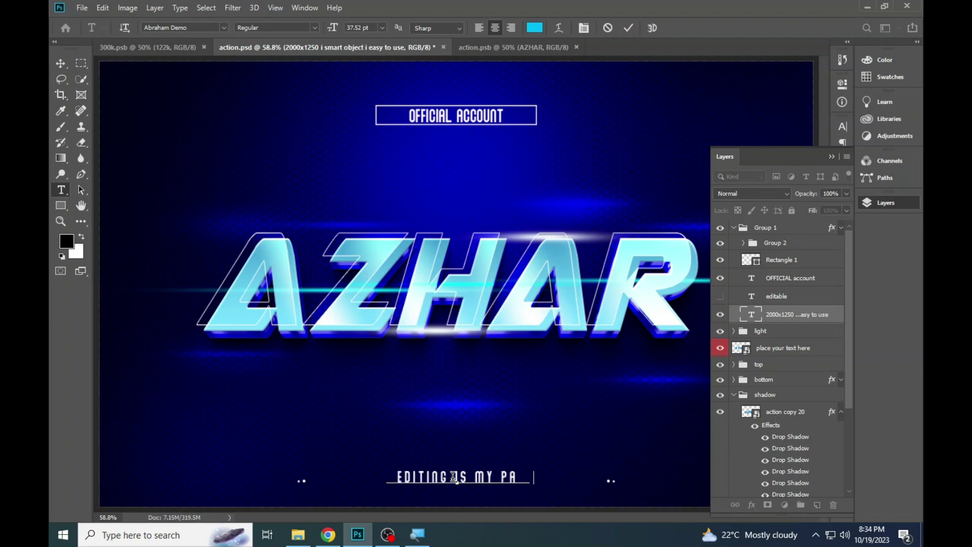
{"action": "type", "text": "ssion azha"}
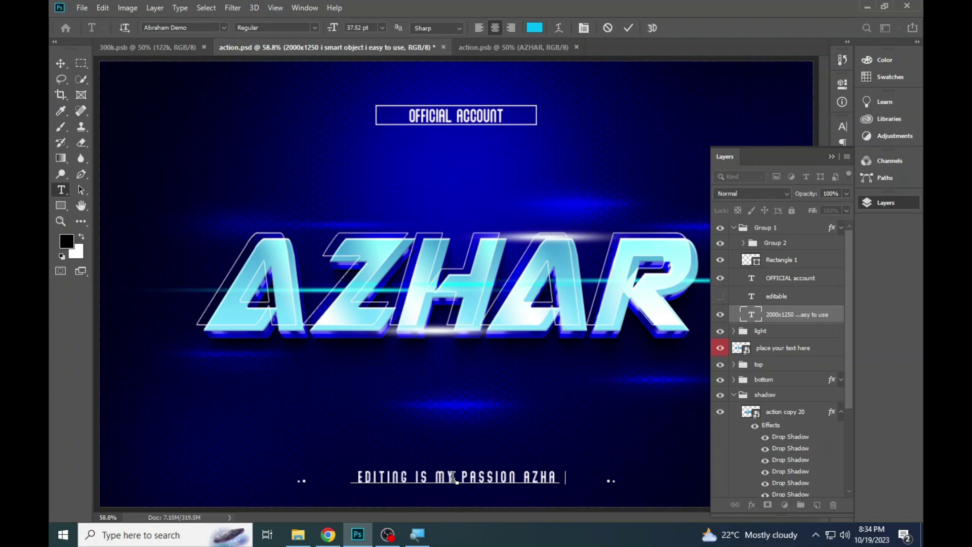
{"action": "type", "text": "r shakeel"}
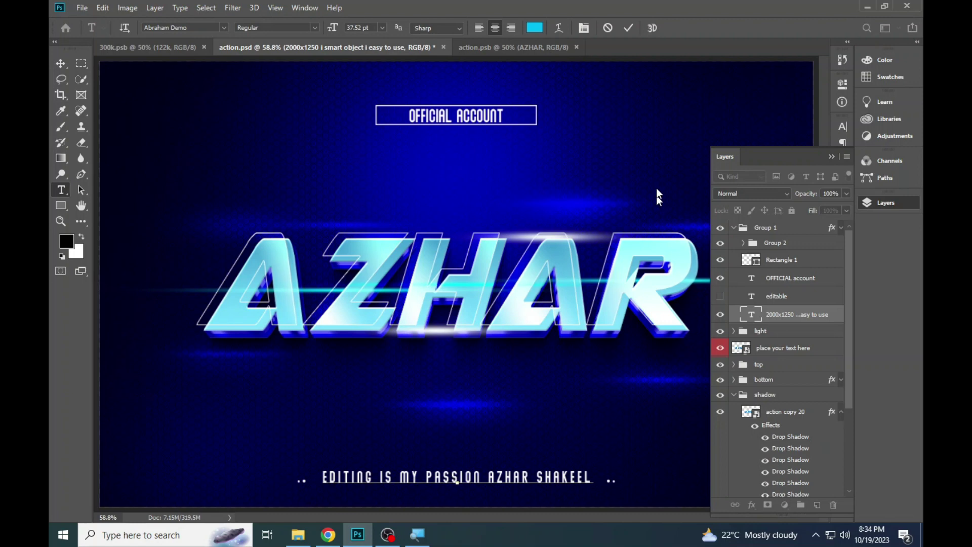
{"action": "left_click", "coordinate": [628, 28]}
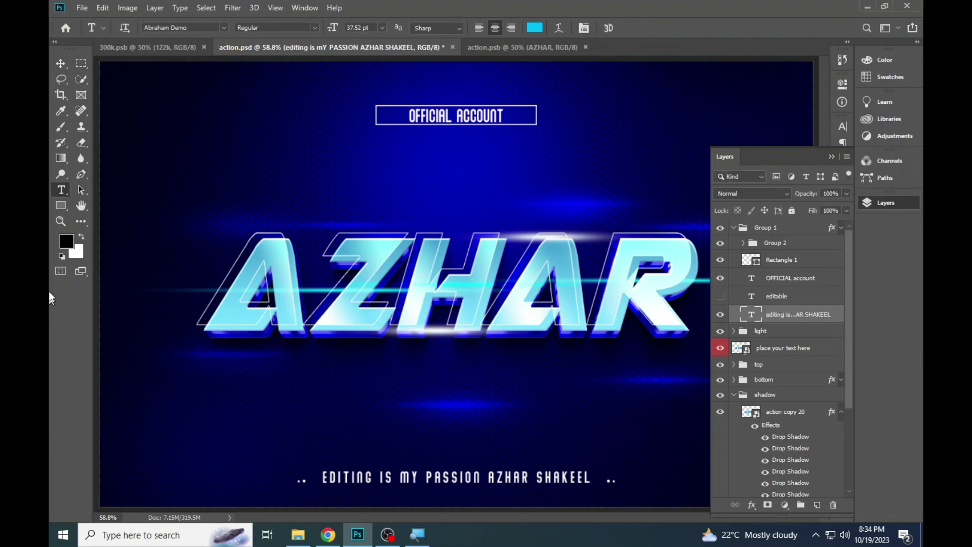
{"action": "left_click", "coordinate": [60, 221]}
{"action": "left_click", "coordinate": [354, 391]}
{"action": "right_click", "coordinate": [373, 261]}
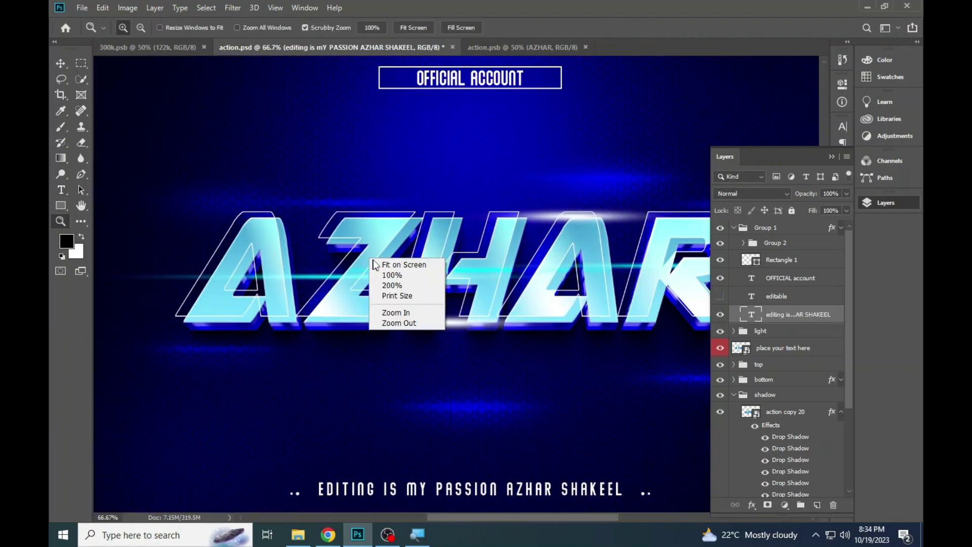
{"action": "left_click", "coordinate": [381, 264]}
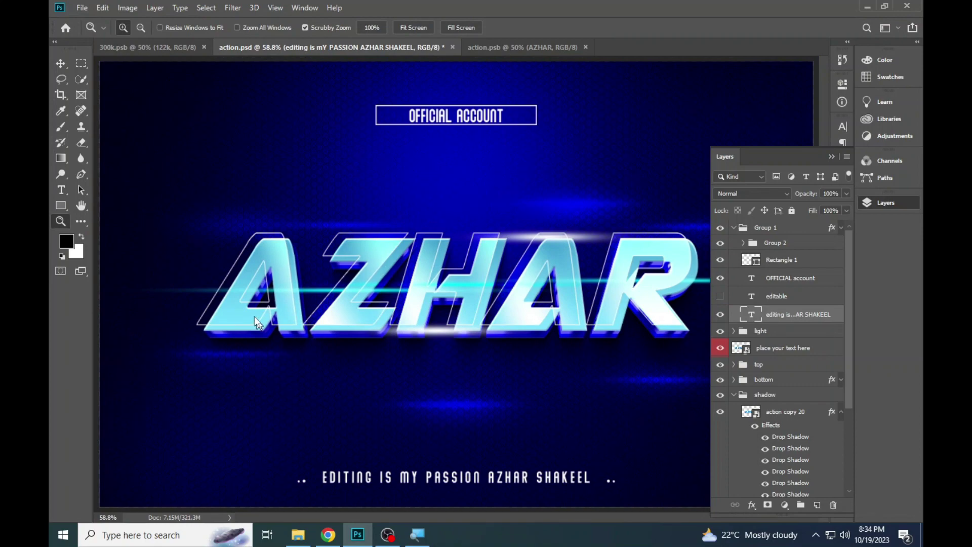
Save a copy of the design as a JPEG named 'action copy'.
{"action": "key", "text": "shift+ctrl+s"}
{"action": "left_click", "coordinate": [182, 406]}
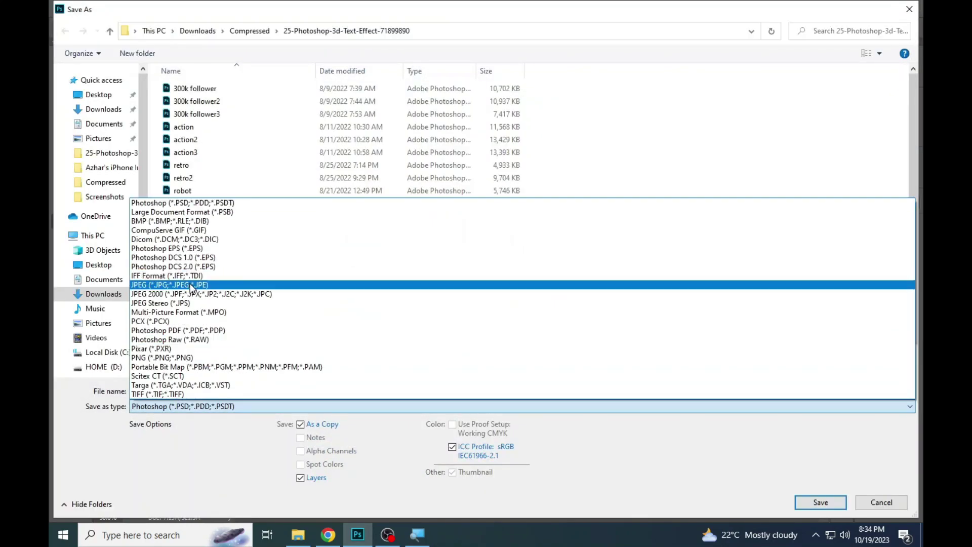
{"action": "left_click", "coordinate": [191, 284]}
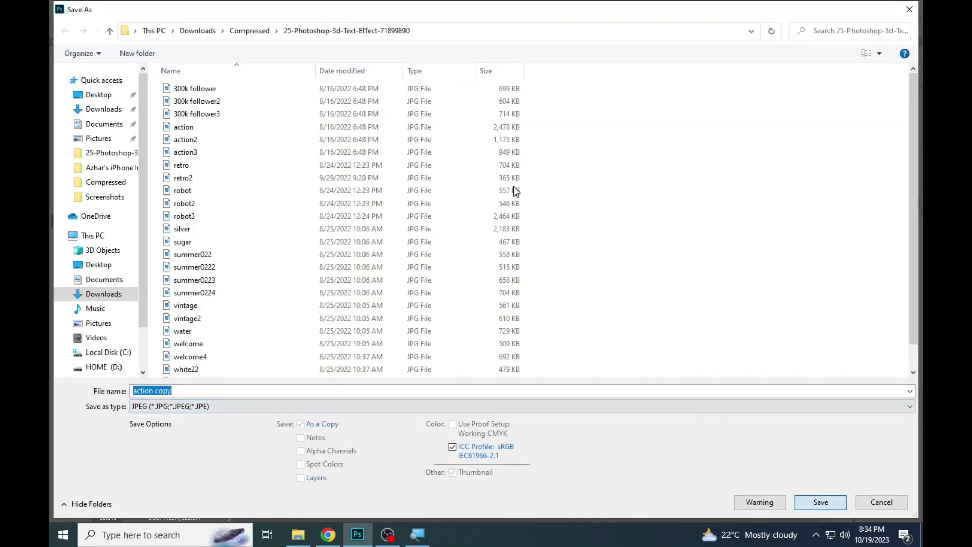
{"action": "key", "text": "Return"}
{"action": "left_click", "coordinate": [549, 123]}
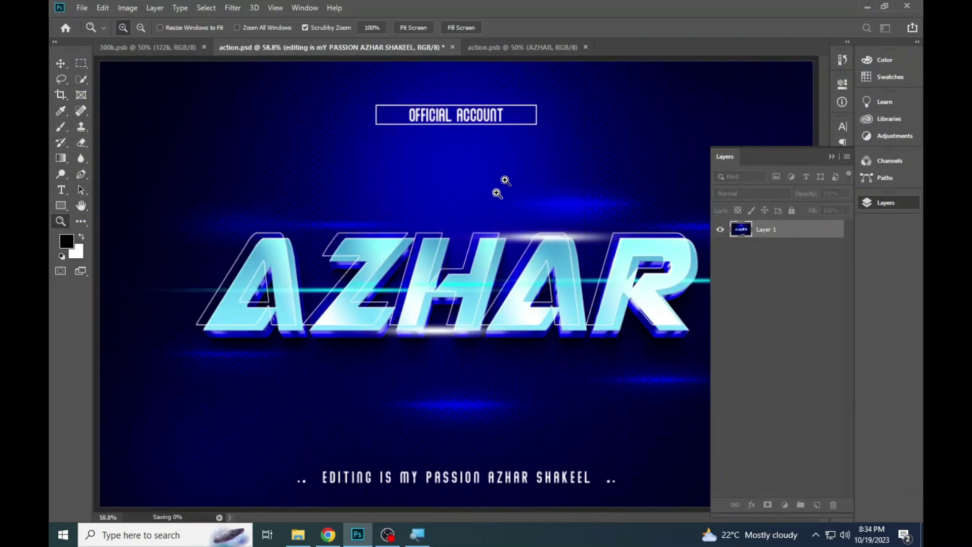
{"action": "left_click", "coordinate": [297, 534]}
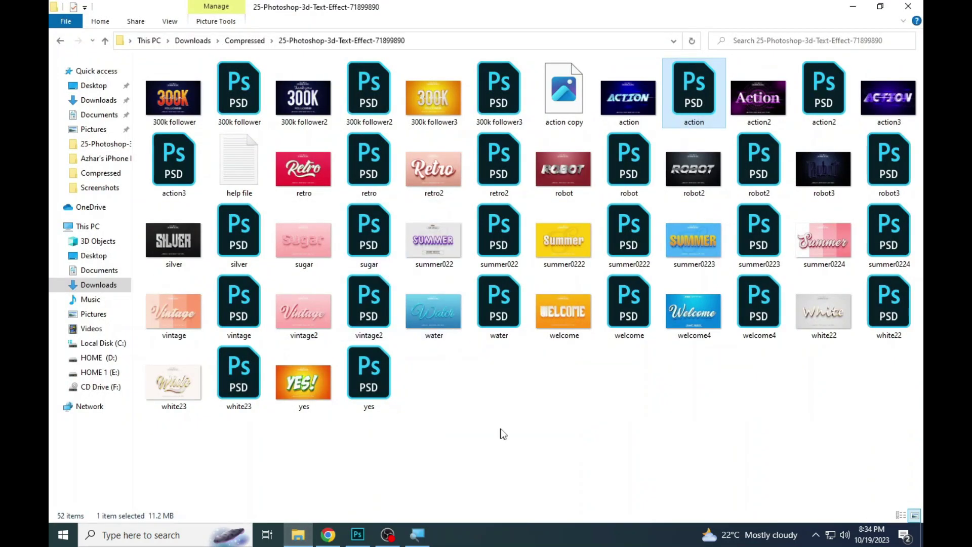
View the 'action copy' JPEG in the image viewer, then open action2.psd.
{"action": "left_click", "coordinate": [569, 109]}
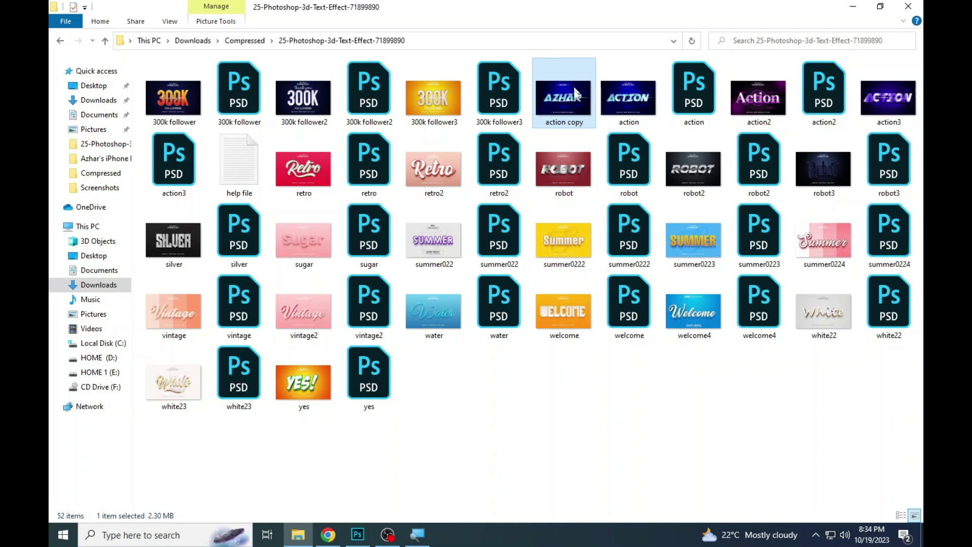
{"action": "double_click", "coordinate": [576, 94]}
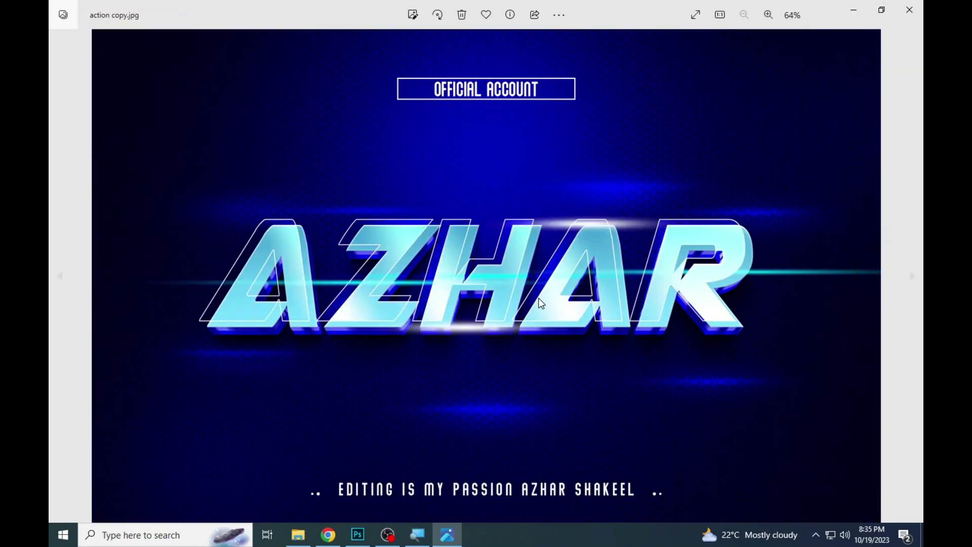
{"action": "scroll", "coordinate": [541, 303], "scroll_direction": "up", "scroll_amount": 3}
{"action": "scroll", "coordinate": [476, 284], "scroll_direction": "down", "scroll_amount": 3}
{"action": "key", "text": "Escape"}
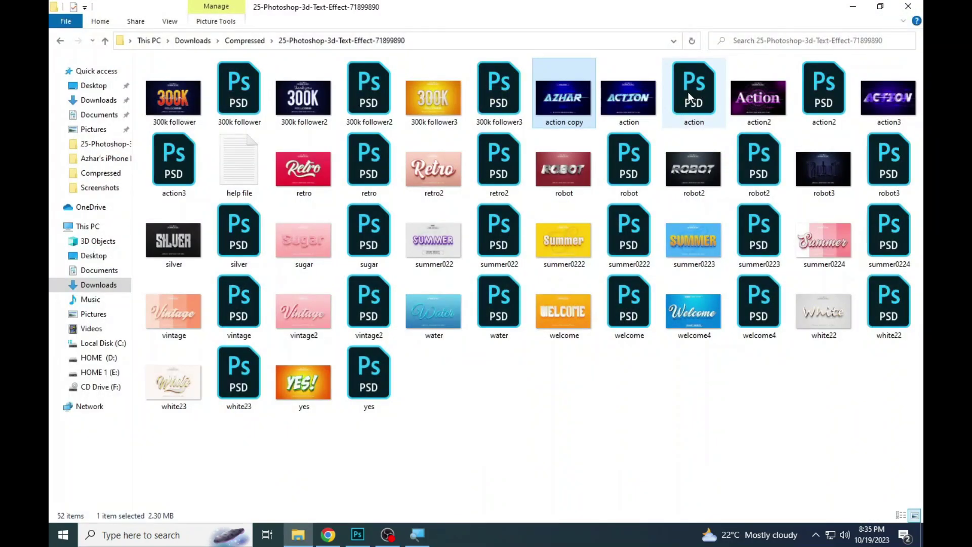
{"action": "left_click", "coordinate": [689, 92]}
{"action": "double_click", "coordinate": [801, 87]}
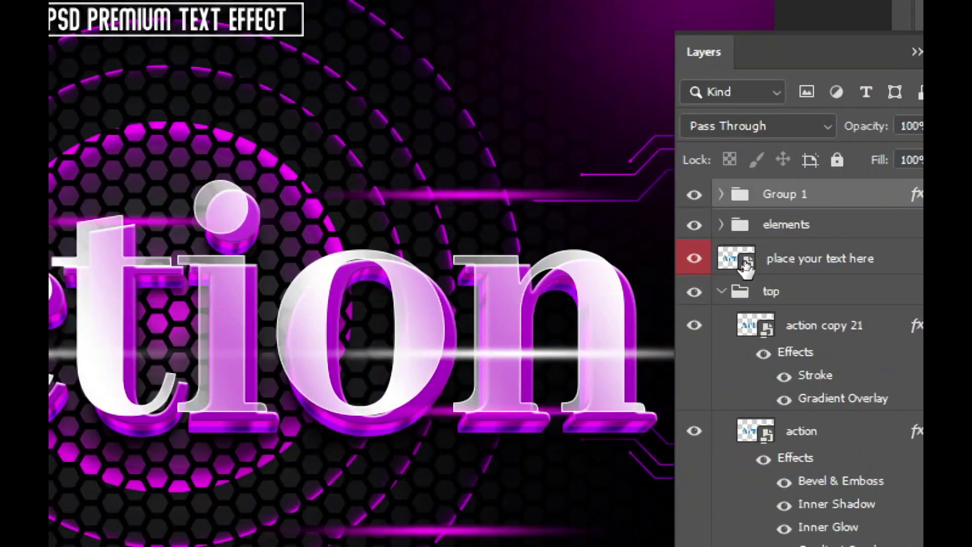
Open action2's text smart object and overwrite the word Action, first mistyped as FMOUA.
{"action": "double_click", "coordinate": [746, 262]}
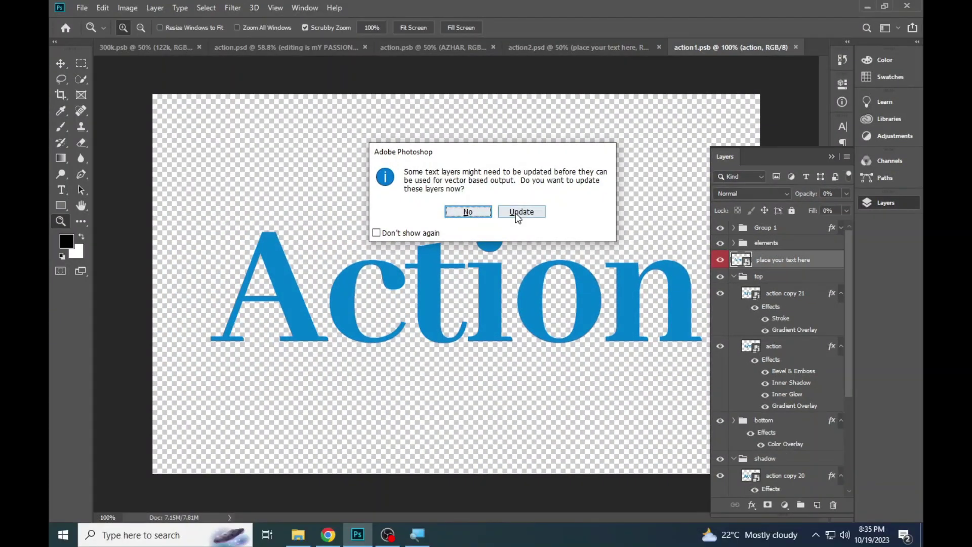
{"action": "left_click", "coordinate": [516, 212]}
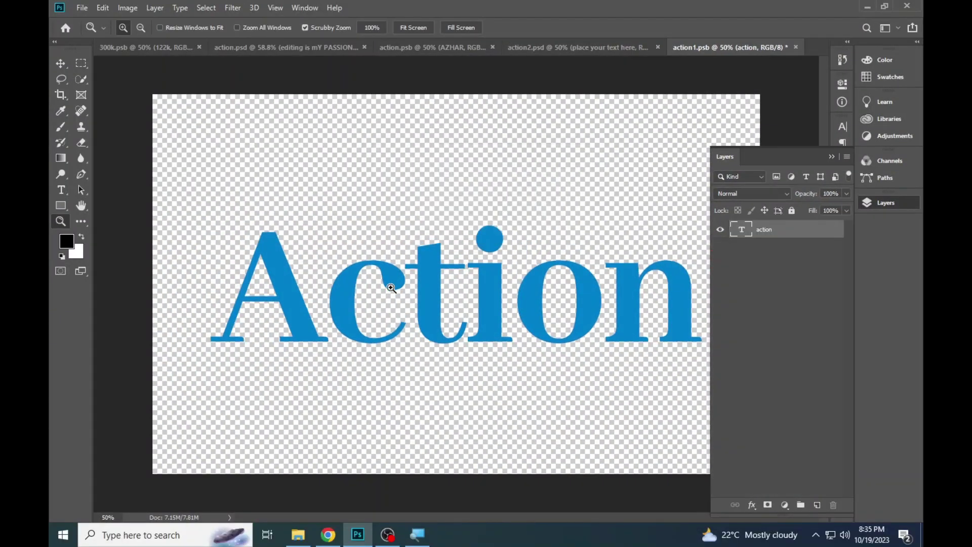
{"action": "left_click", "coordinate": [57, 191]}
{"action": "left_click", "coordinate": [380, 306]}
{"action": "key", "text": "ctrl+a"}
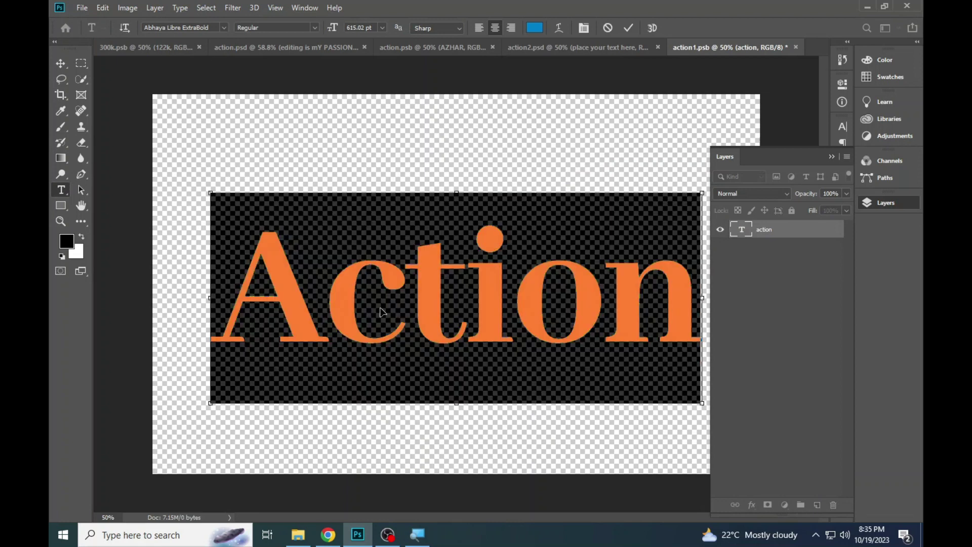
{"action": "type", "text": "FMOUA"}
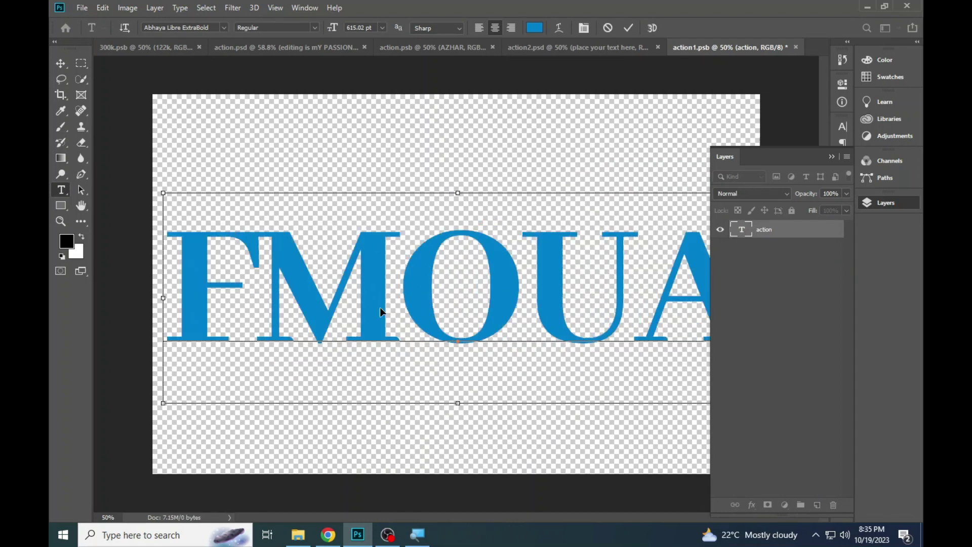
Correct the text to 'Famous', commit it, and return to action2.psd.
{"action": "key", "text": "ctrl+a"}
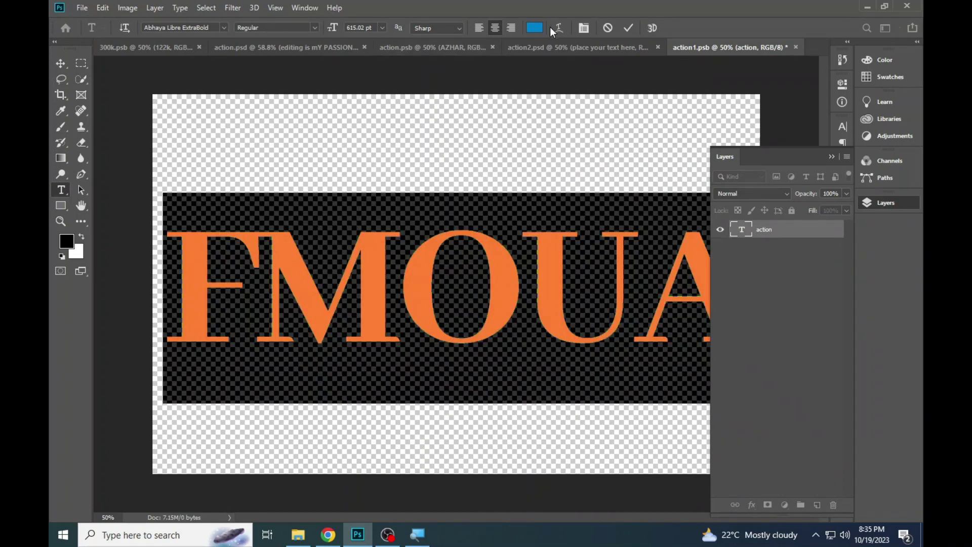
{"action": "left_click", "coordinate": [582, 28]}
{"action": "left_click", "coordinate": [525, 306]}
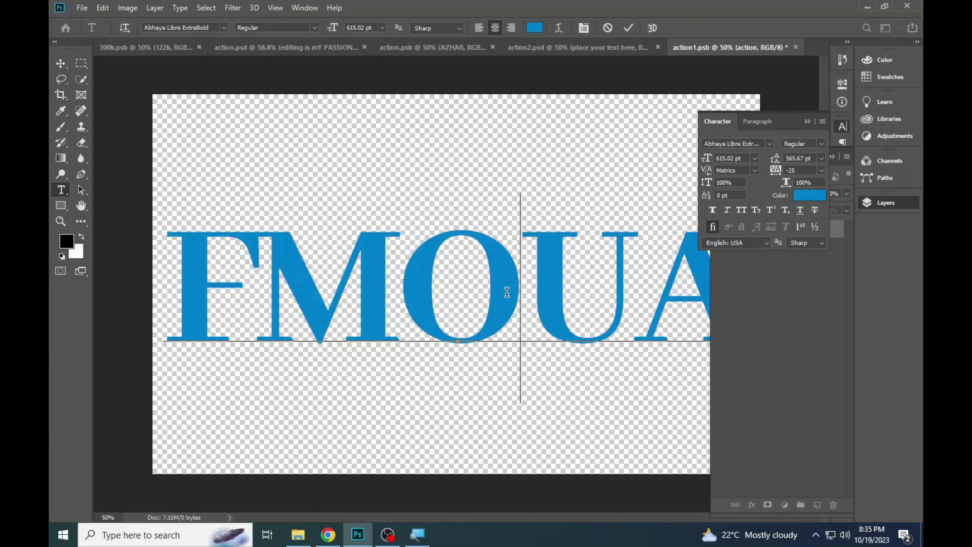
{"action": "key", "text": "ctrl+a"}
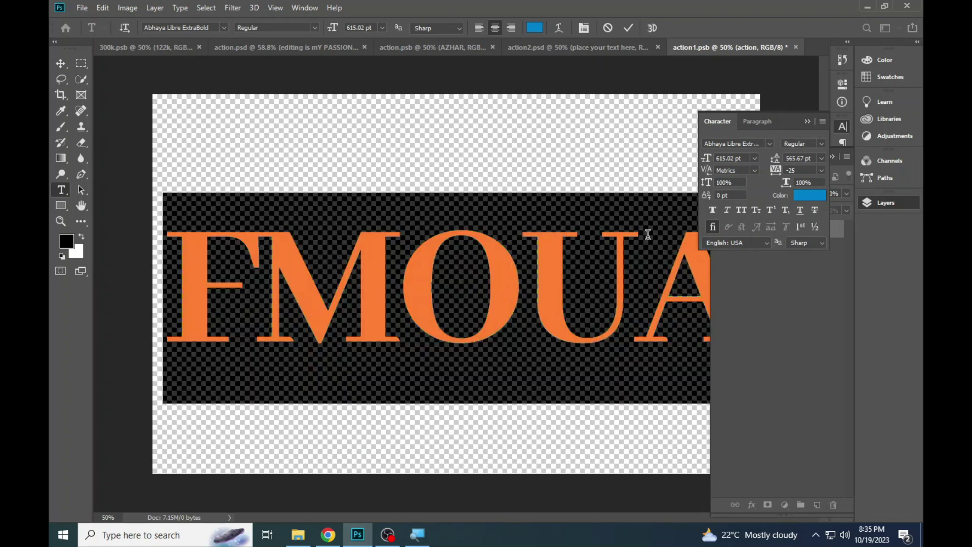
{"action": "type", "text": "f"}
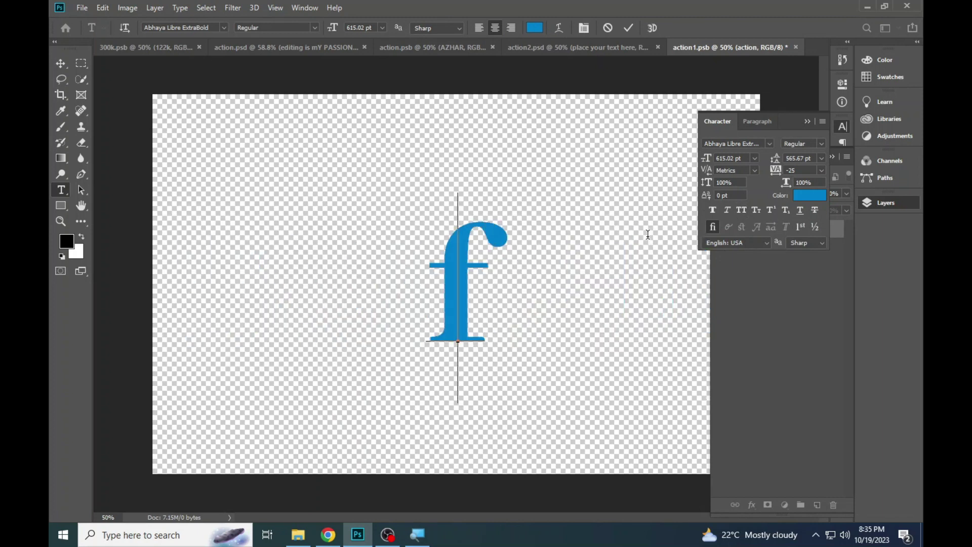
{"action": "key", "text": "BackSpace"}
{"action": "type", "text": "Famo"}
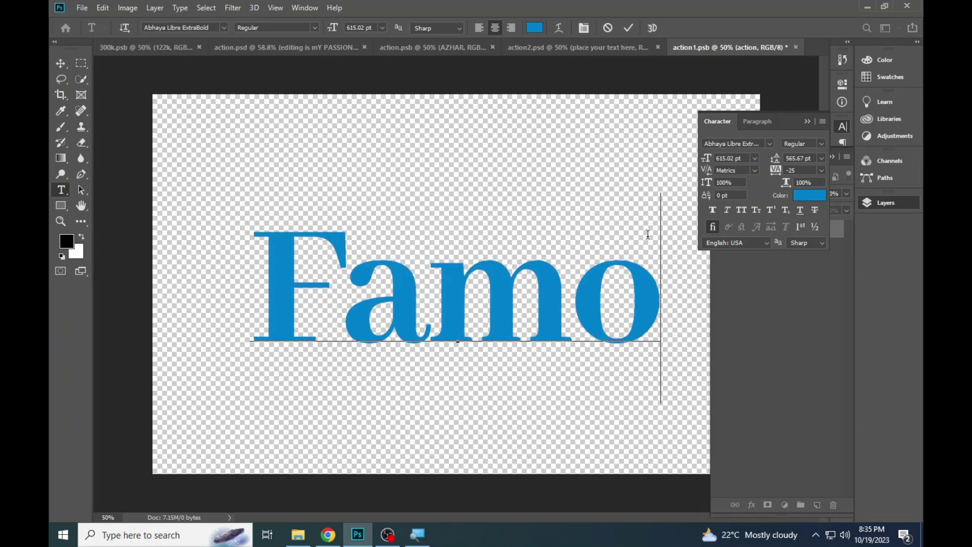
{"action": "type", "text": "us"}
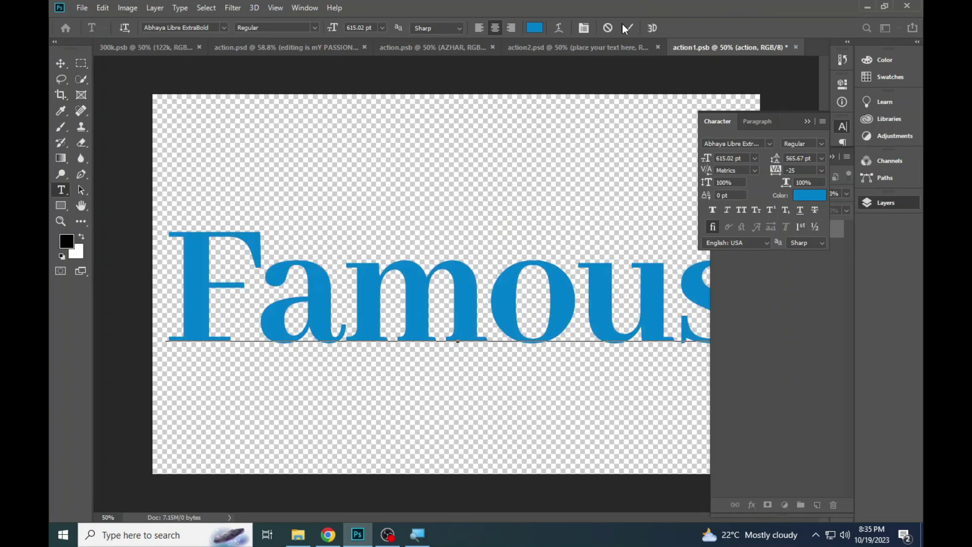
{"action": "left_click", "coordinate": [626, 27]}
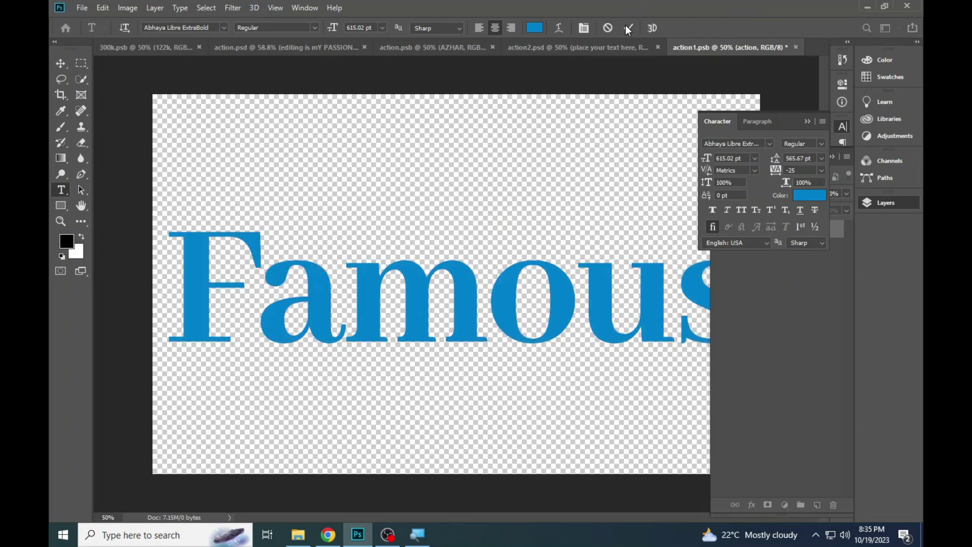
{"action": "left_click", "coordinate": [541, 46]}
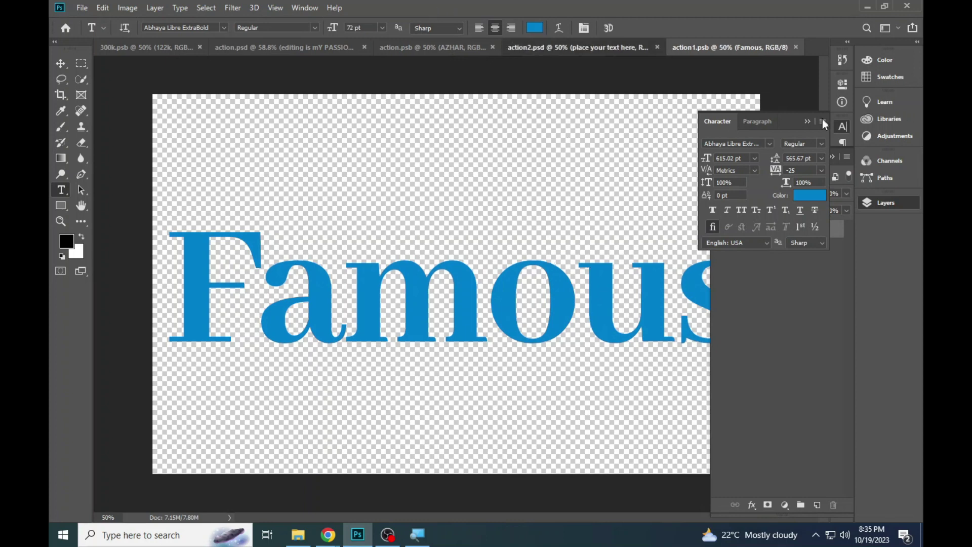
{"action": "left_click", "coordinate": [842, 128]}
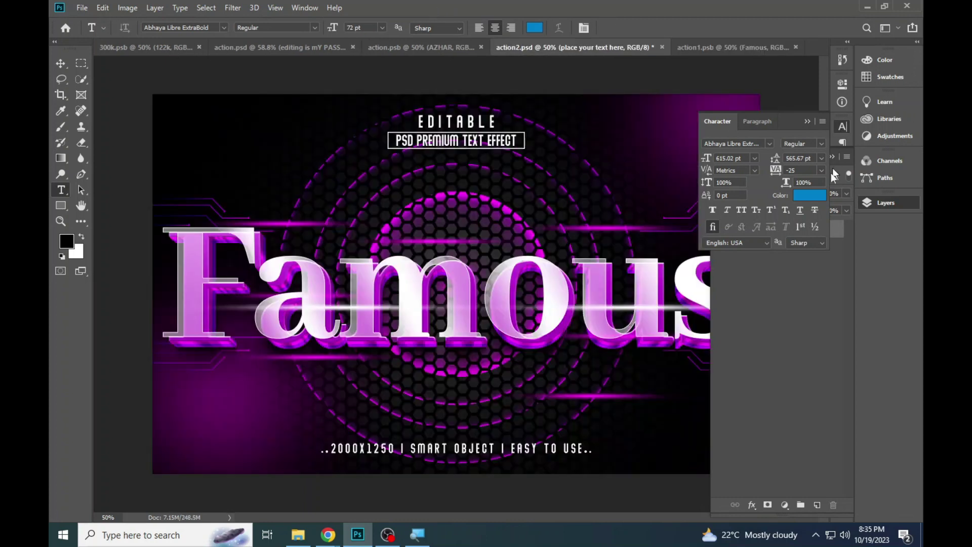
Hide the layers list and fit the Famous design on screen.
{"action": "left_click", "coordinate": [864, 208]}
{"action": "left_click", "coordinate": [60, 221]}
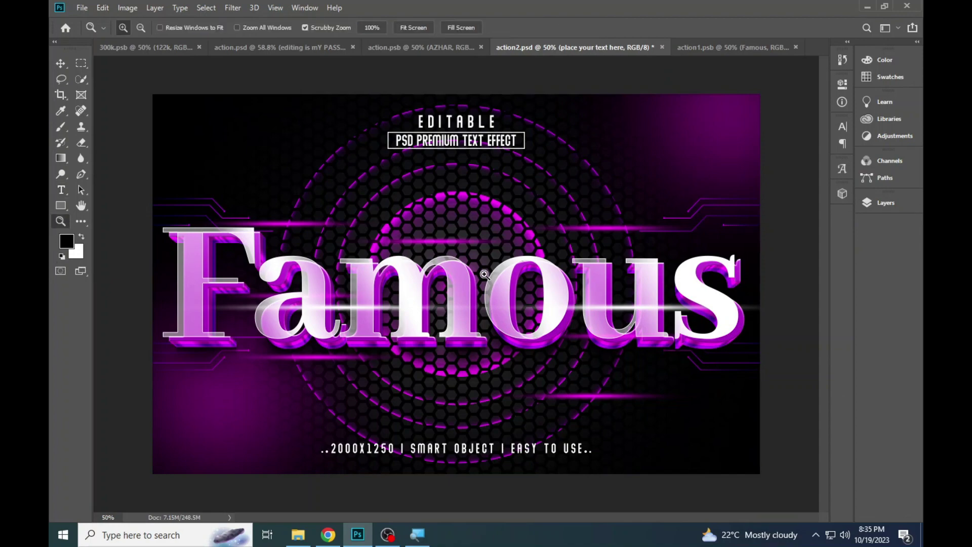
{"action": "left_click", "coordinate": [346, 250]}
{"action": "right_click", "coordinate": [346, 249]}
{"action": "left_click", "coordinate": [376, 253]}
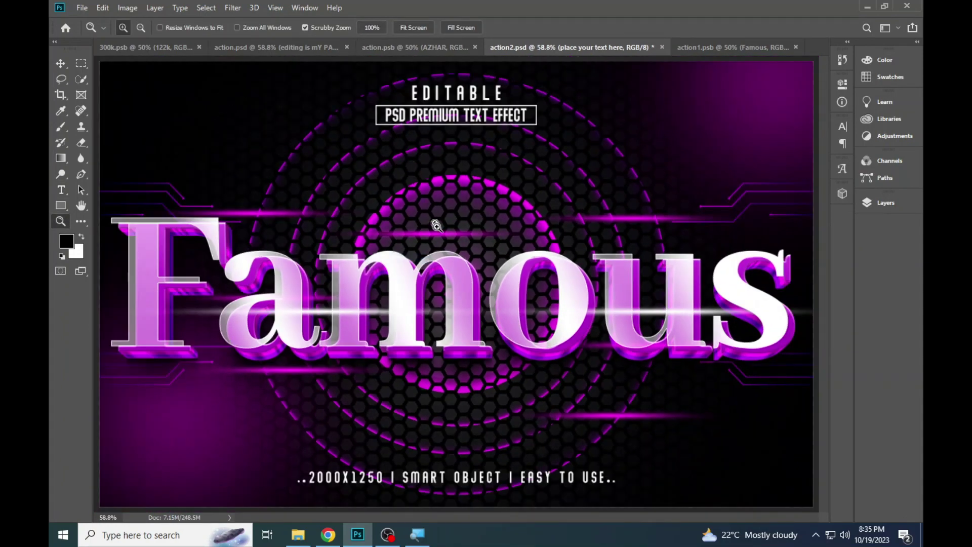
Cancel closing action2 and select the action3 preview image in the template folder.
{"action": "left_click", "coordinate": [662, 47]}
{"action": "left_click", "coordinate": [478, 204]}
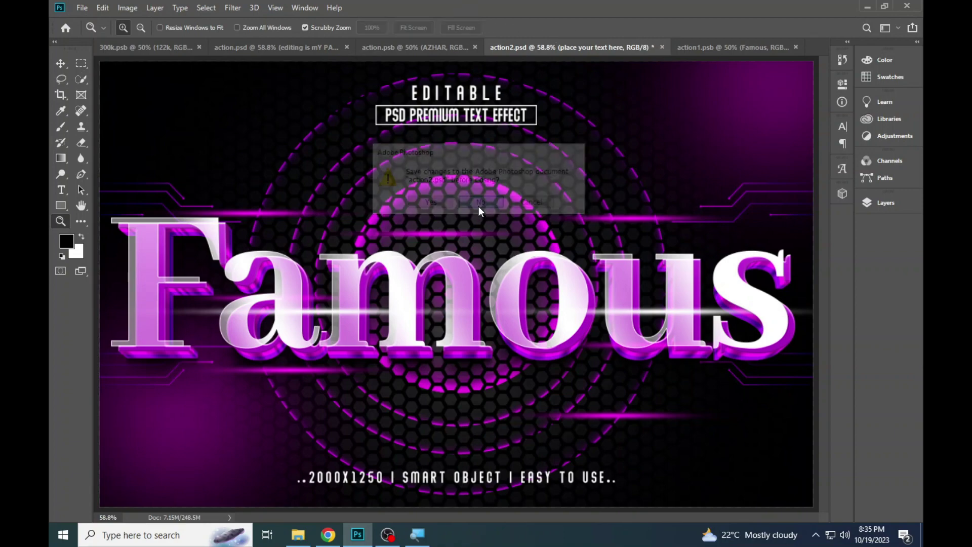
{"action": "left_click", "coordinate": [298, 535]}
{"action": "left_click", "coordinate": [889, 100]}
Preview the action3 image, open action3.psd, and open its 'place your text here' smart object.
{"action": "double_click", "coordinate": [888, 100]}
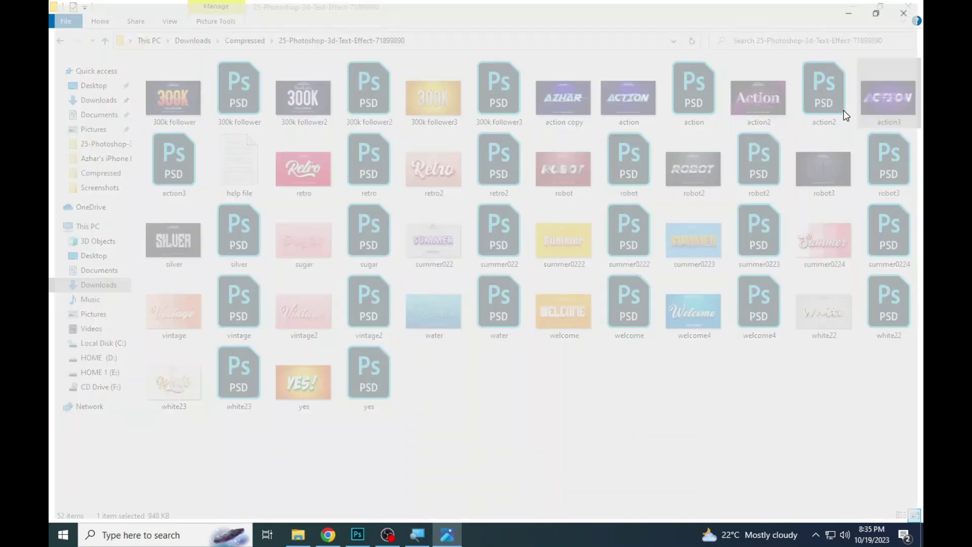
{"action": "left_click", "coordinate": [909, 5]}
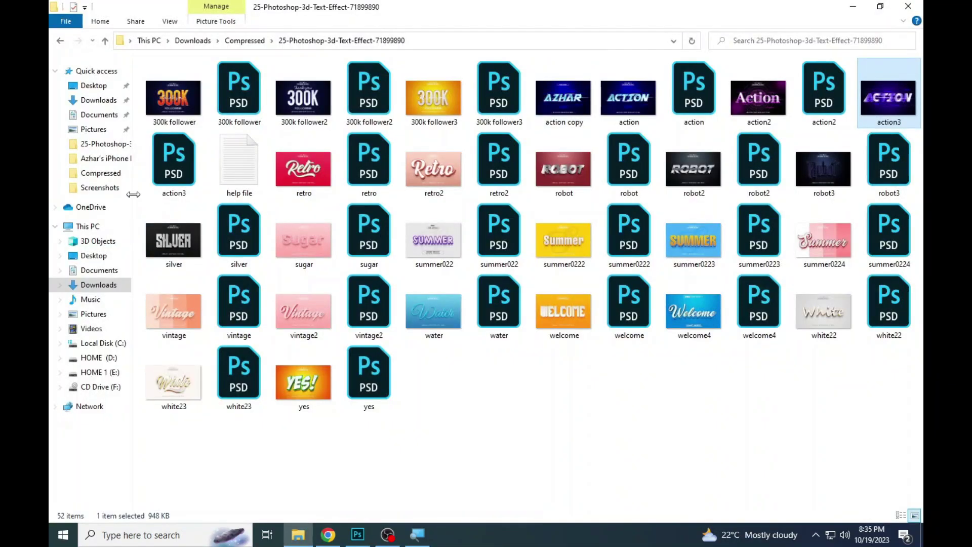
{"action": "double_click", "coordinate": [163, 165]}
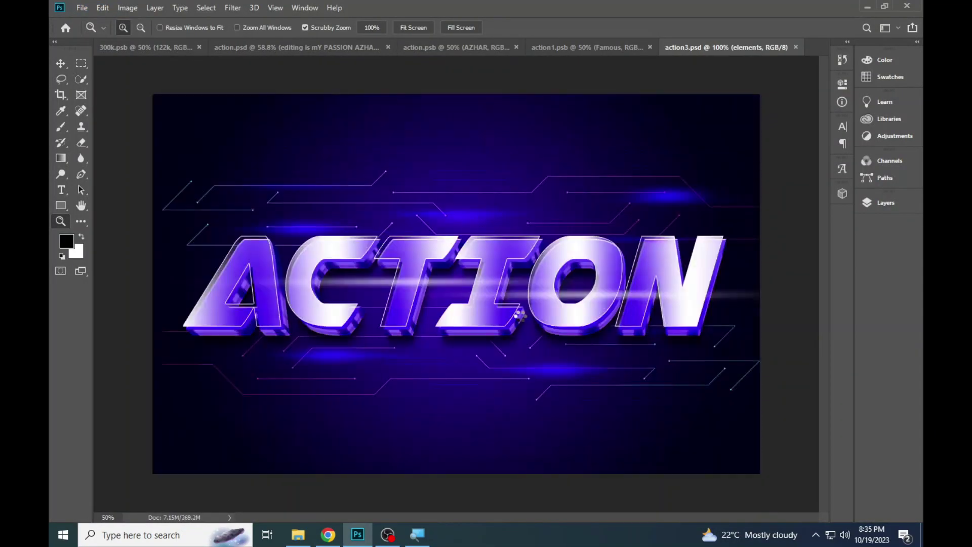
{"action": "left_click", "coordinate": [884, 202]}
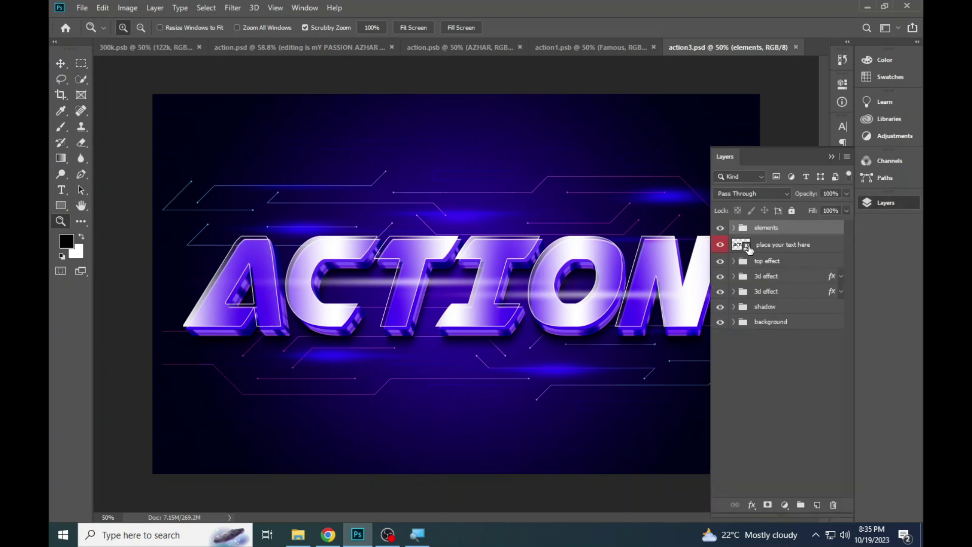
{"action": "left_click", "coordinate": [746, 247]}
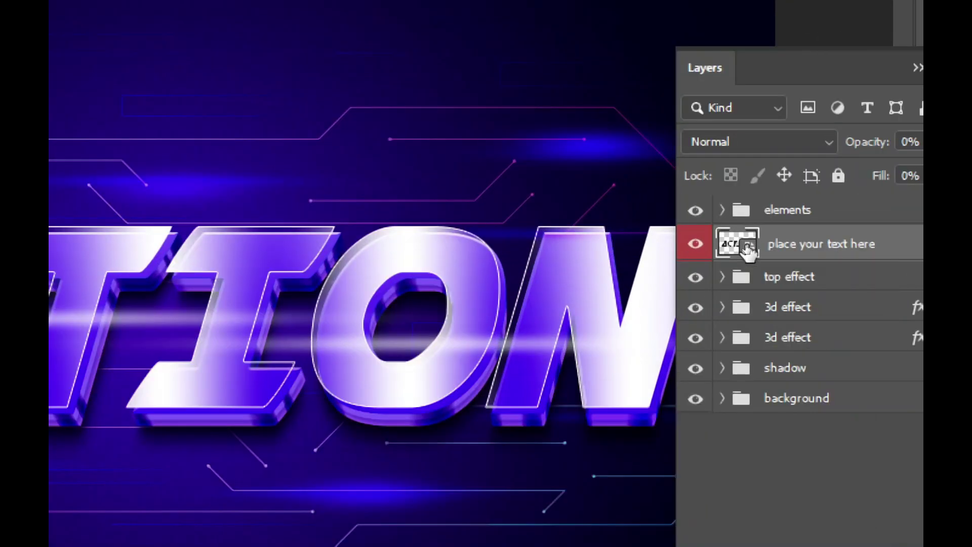
{"action": "double_click", "coordinate": [748, 248]}
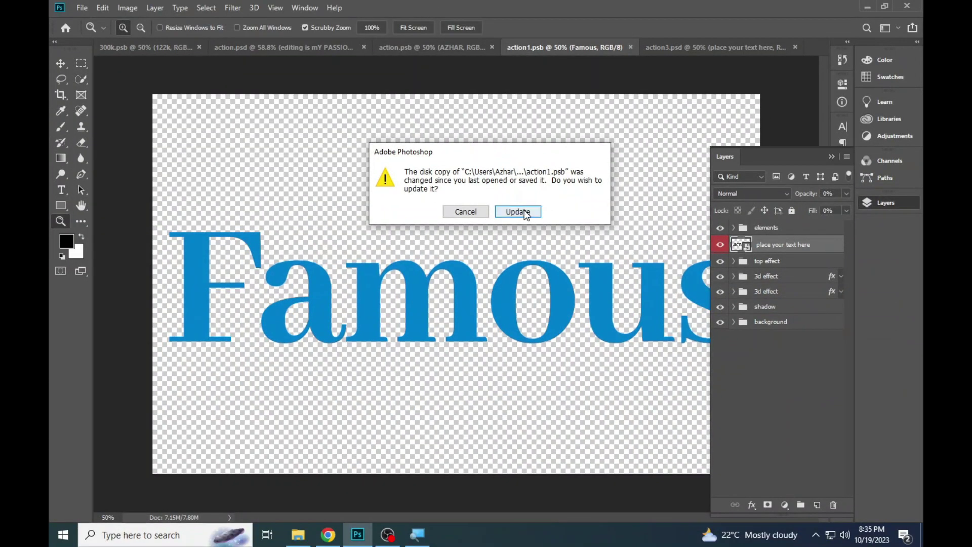
Update the smart object and change its ACTION text to KHALID, fixing the KHALIS typo.
{"action": "left_click", "coordinate": [524, 211]}
{"action": "left_click", "coordinate": [60, 190]}
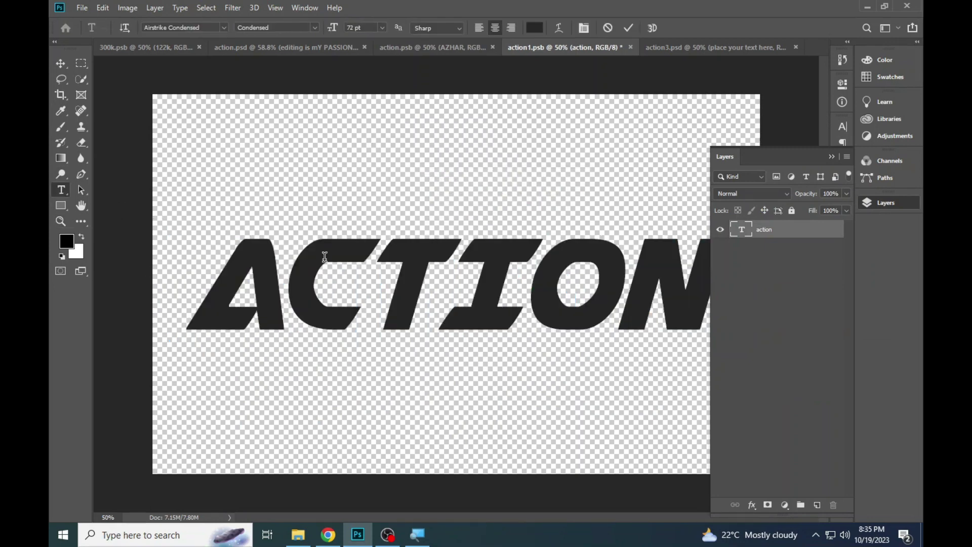
{"action": "left_click", "coordinate": [171, 228]}
{"action": "left_click", "coordinate": [608, 28]}
{"action": "left_click", "coordinate": [543, 284]}
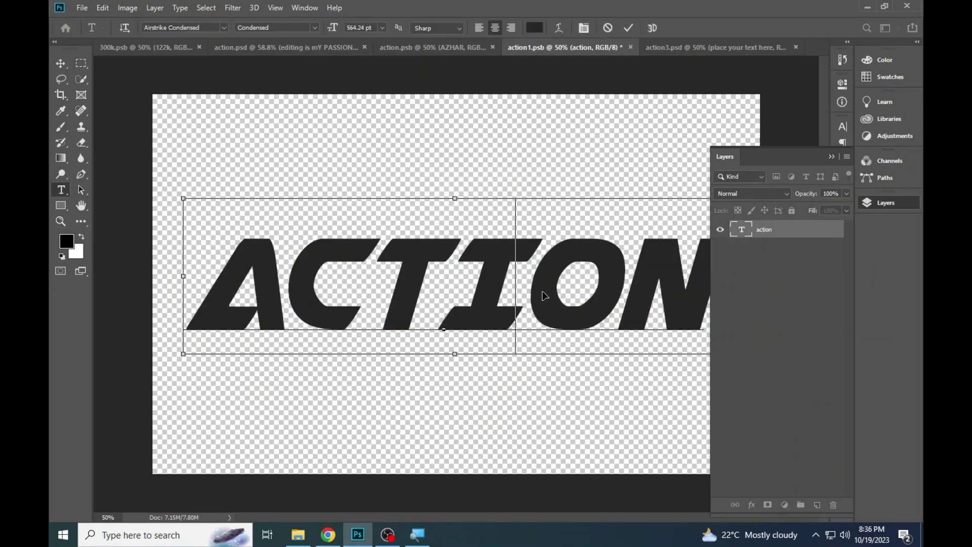
{"action": "key", "text": "ctrl+a"}
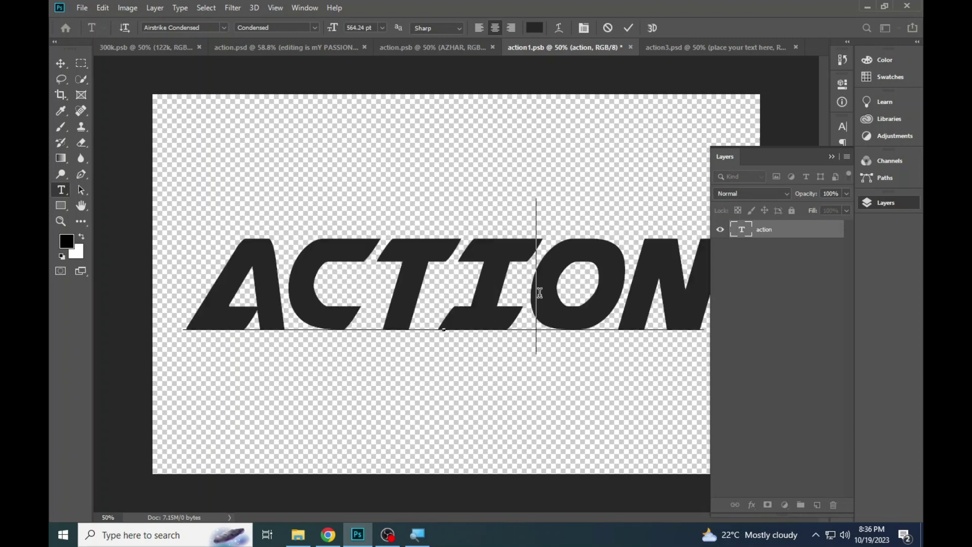
{"action": "type", "text": "KHALIS"}
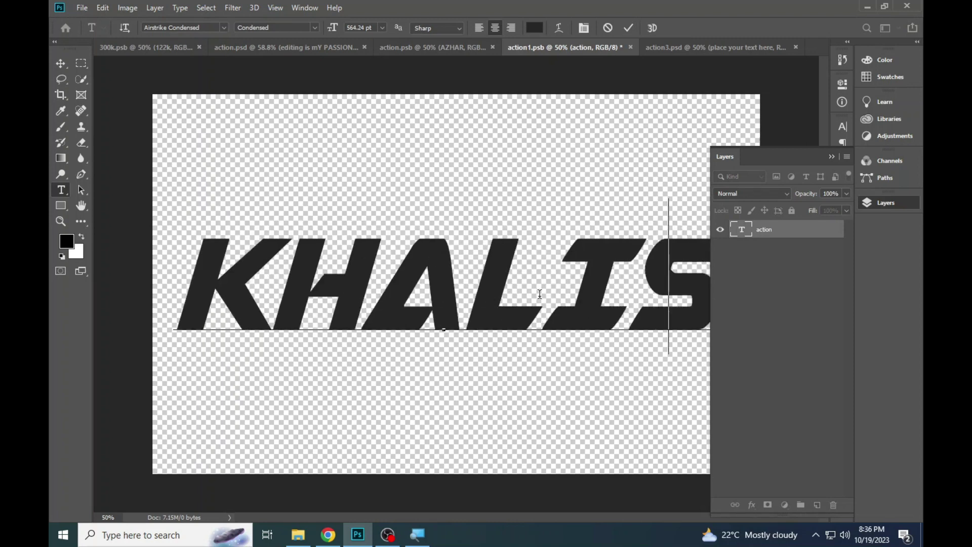
{"action": "key", "text": "BackSpace"}
{"action": "type", "text": "D"}
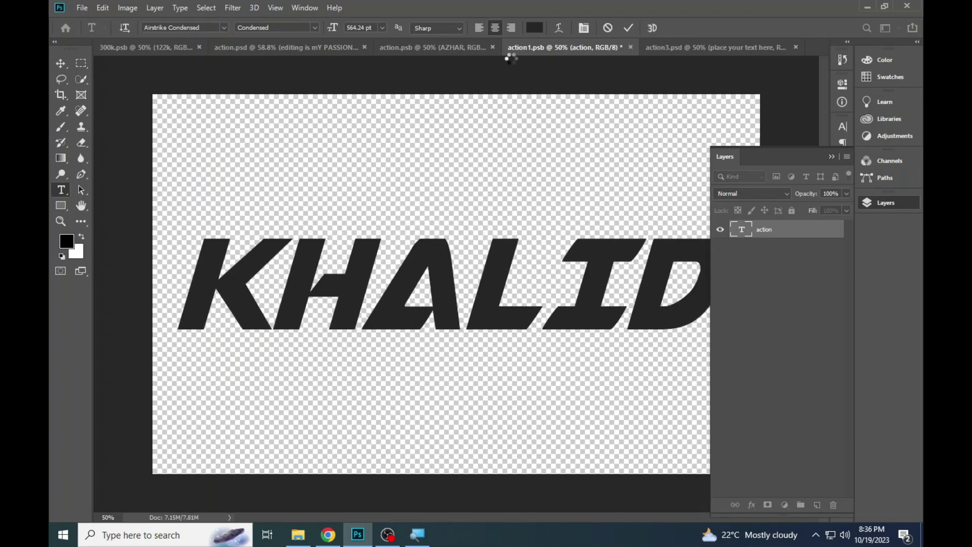
Return to action3.psd, hide the layers list, zoom on KHALID, and edit the text line above it.
{"action": "left_click", "coordinate": [678, 45]}
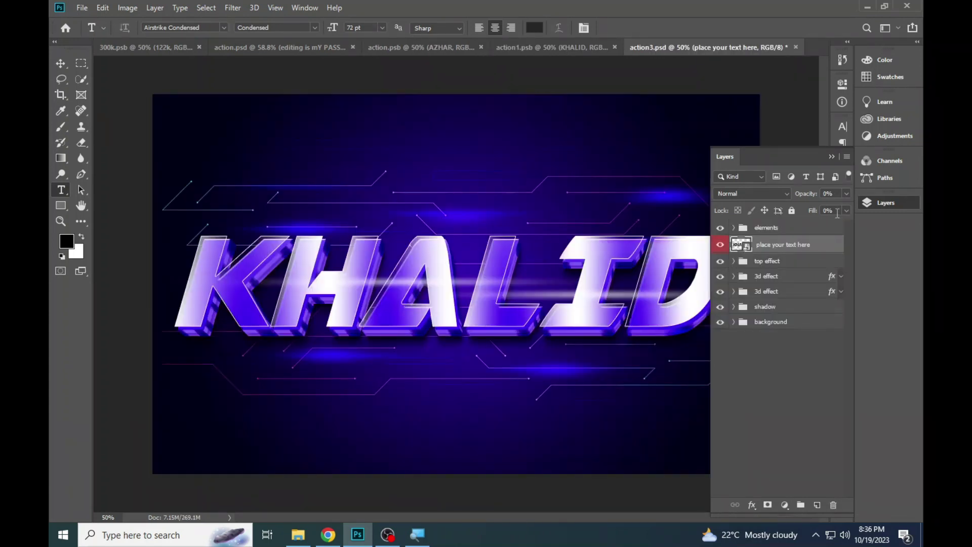
{"action": "left_click", "coordinate": [886, 203]}
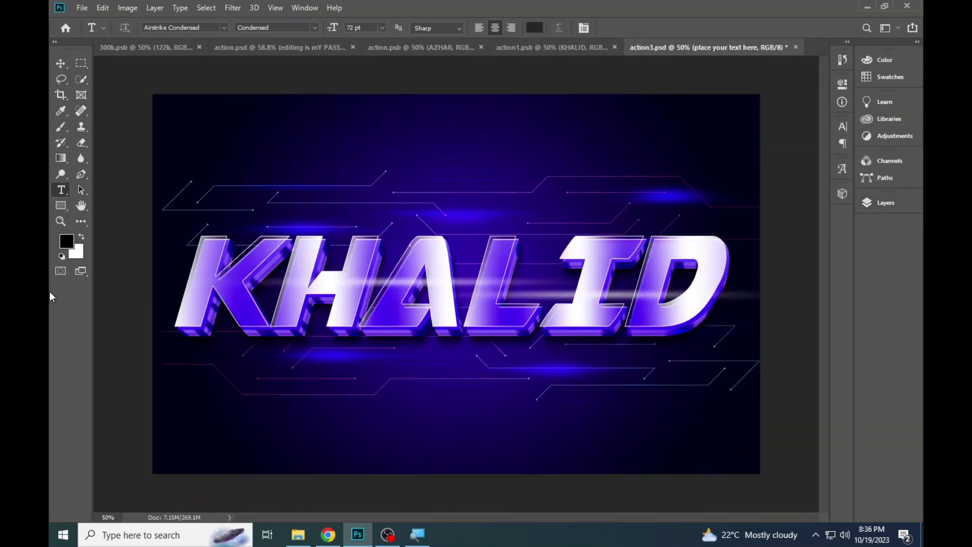
{"action": "left_click", "coordinate": [60, 222]}
{"action": "left_click_drag", "start_coordinate": [514, 318], "coordinate": [367, 314]}
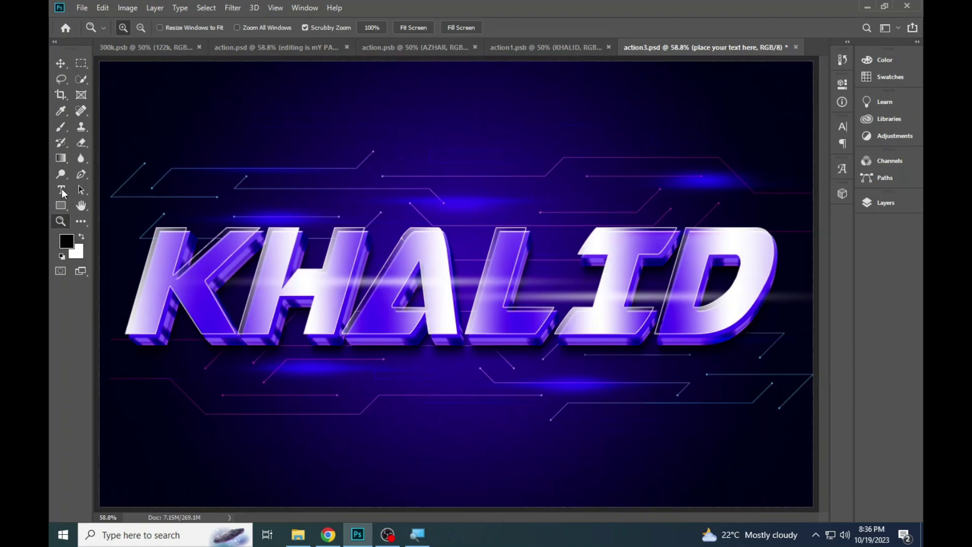
{"action": "left_click", "coordinate": [61, 190]}
{"action": "left_click", "coordinate": [385, 151]}
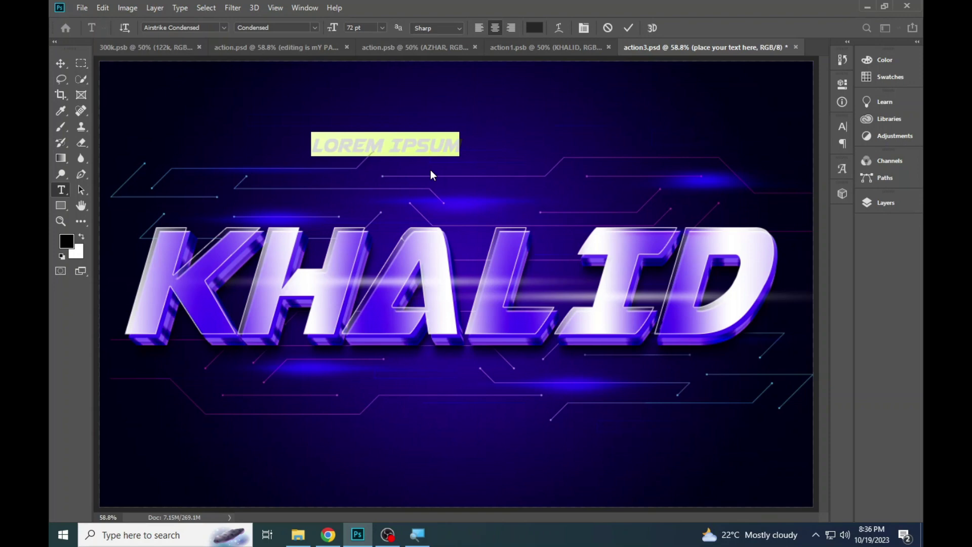
Change the line to DESIGNER at 244 pt and move it below KHALID.
{"action": "type", "text": "DESIGNER"}
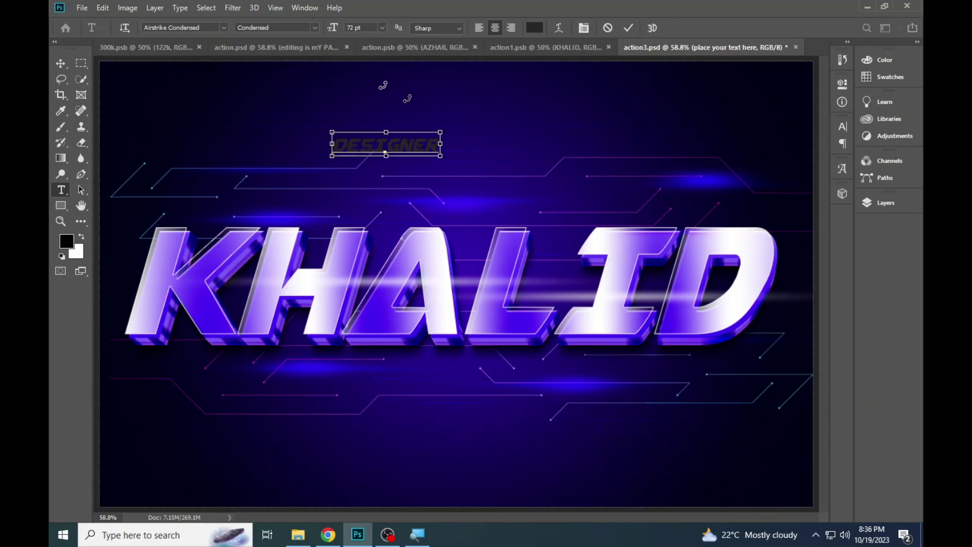
{"action": "key", "text": "ctrl+a"}
{"action": "left_click_drag", "start_coordinate": [339, 30], "coordinate": [557, 31]}
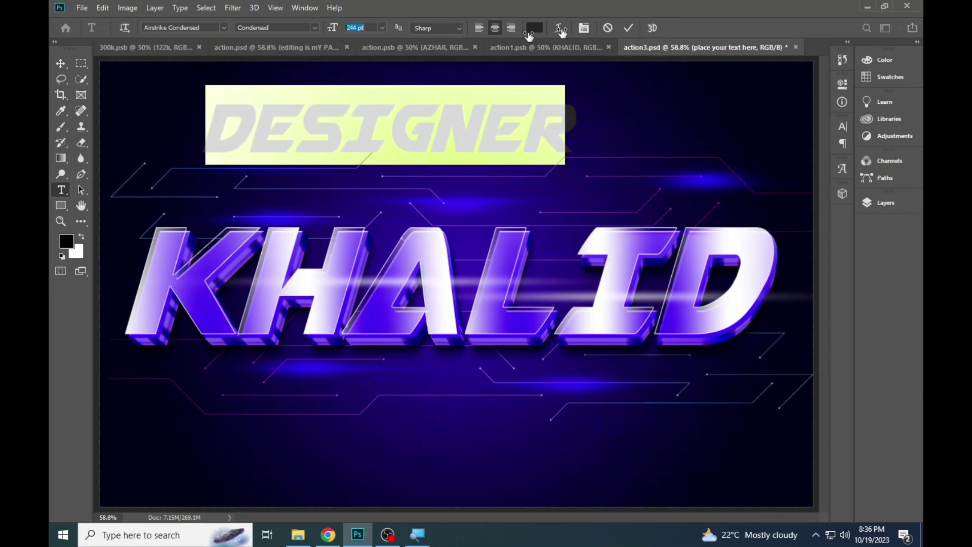
{"action": "left_click", "coordinate": [629, 28]}
{"action": "left_click_drag", "start_coordinate": [379, 142], "coordinate": [456, 409]}
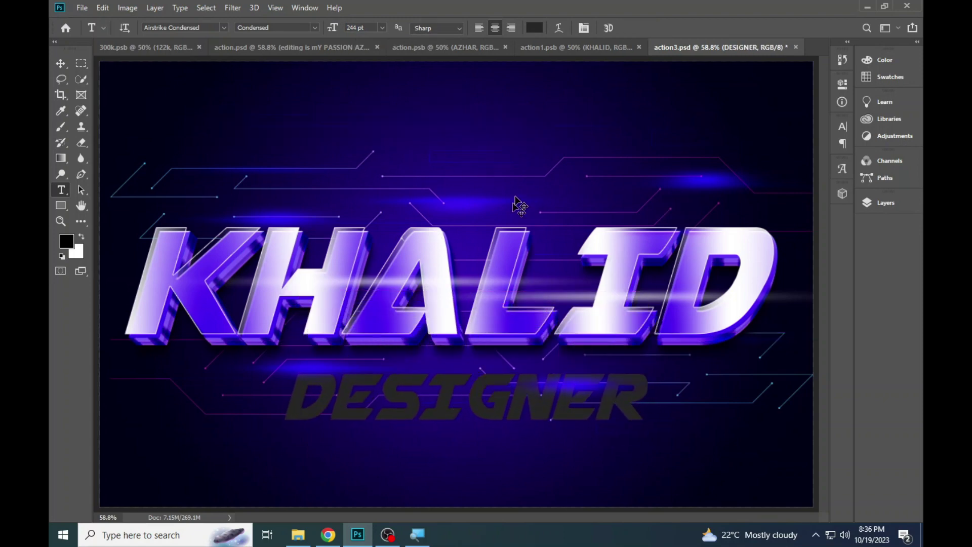
Colour the DESIGNER text white (#ffffff) and centre it beneath KHALID.
{"action": "left_click", "coordinate": [460, 398]}
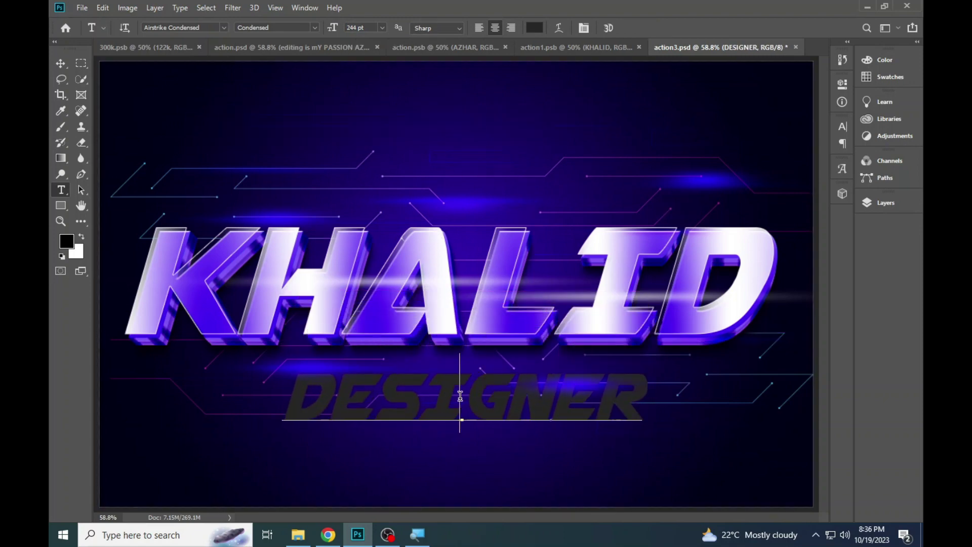
{"action": "key", "text": "ctrl+a"}
{"action": "left_click", "coordinate": [533, 29]}
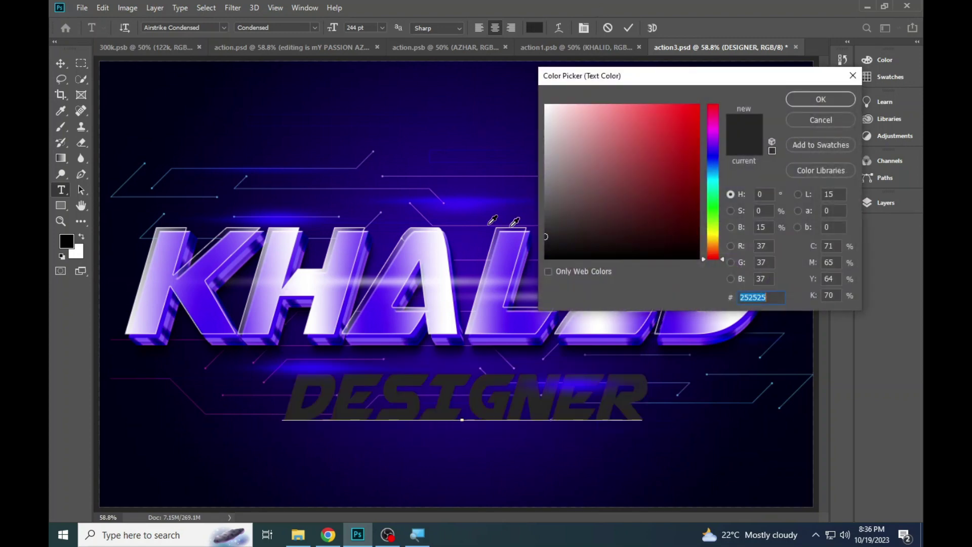
{"action": "type", "text": "ffffff"}
{"action": "left_click", "coordinate": [815, 101]}
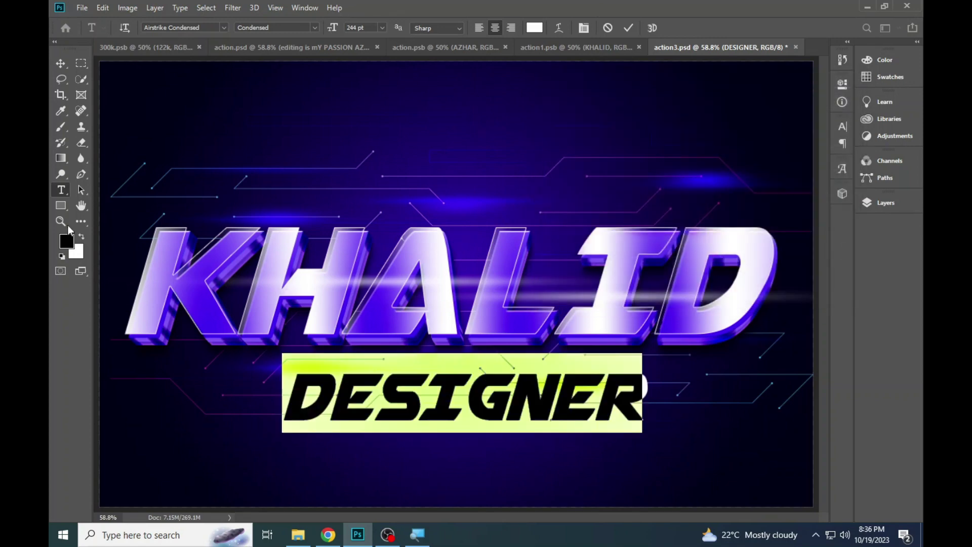
{"action": "left_click", "coordinate": [60, 221]}
{"action": "left_click_drag", "start_coordinate": [555, 410], "coordinate": [567, 423]}
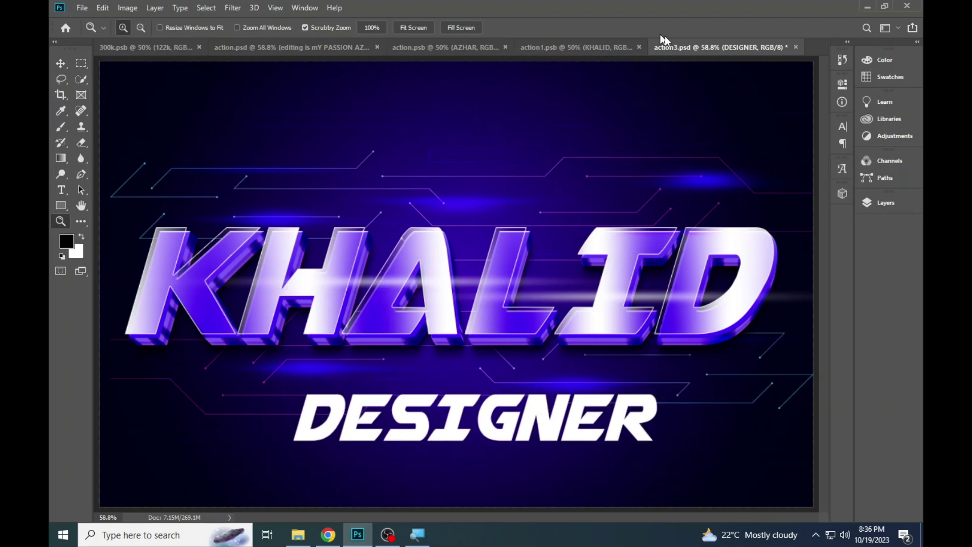
Close action3.psd without saving changes and return to the template folder.
{"action": "left_click", "coordinate": [797, 47]}
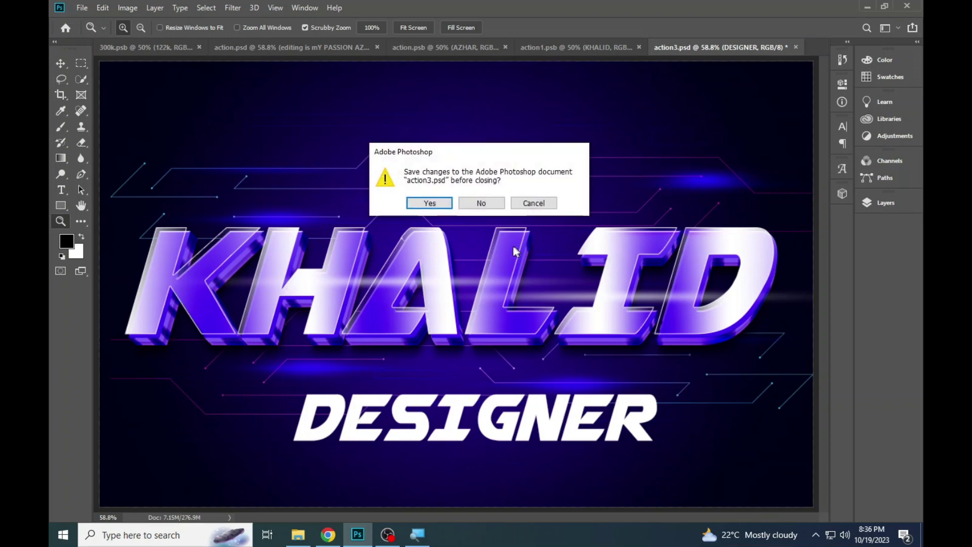
{"action": "left_click", "coordinate": [492, 206]}
{"action": "left_click", "coordinate": [298, 535]}
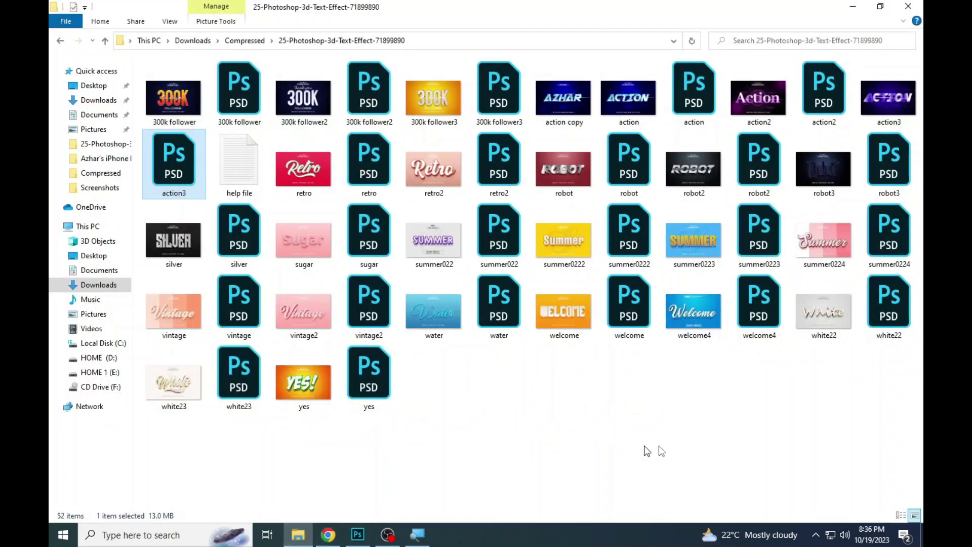
Preview the retro and retro2 images, then open retro2.psd in Photoshop.
{"action": "double_click", "coordinate": [304, 173]}
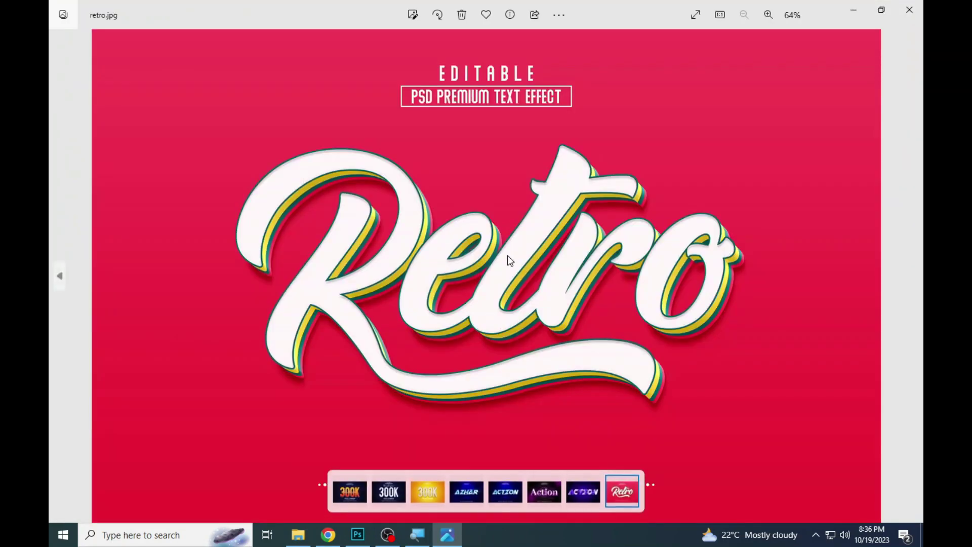
{"action": "key", "text": "Right"}
{"action": "left_click", "coordinate": [909, 9]}
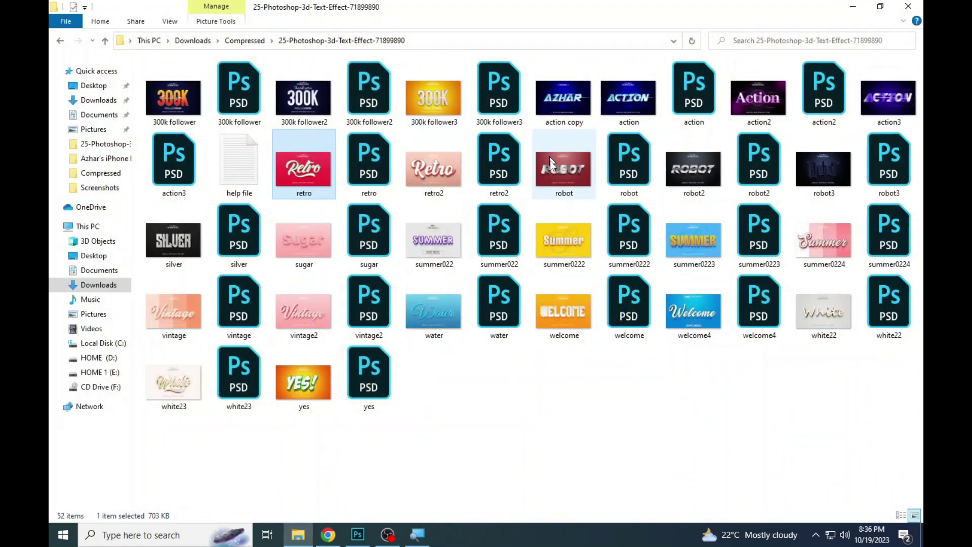
{"action": "left_click", "coordinate": [506, 155]}
{"action": "double_click", "coordinate": [506, 155]}
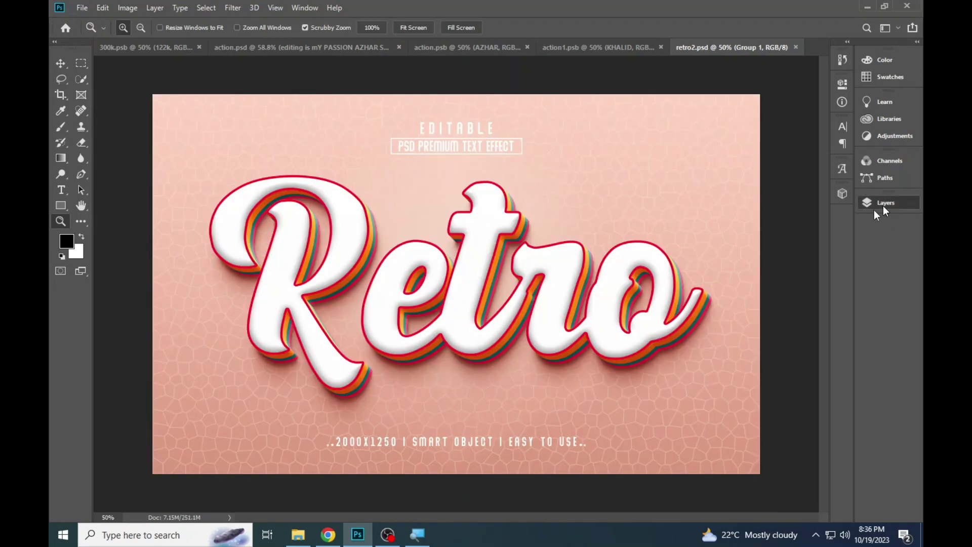
Open the Retro text smart object, dismiss the missing-font warning, and copy the font name Arthines.
{"action": "left_click", "coordinate": [883, 205]}
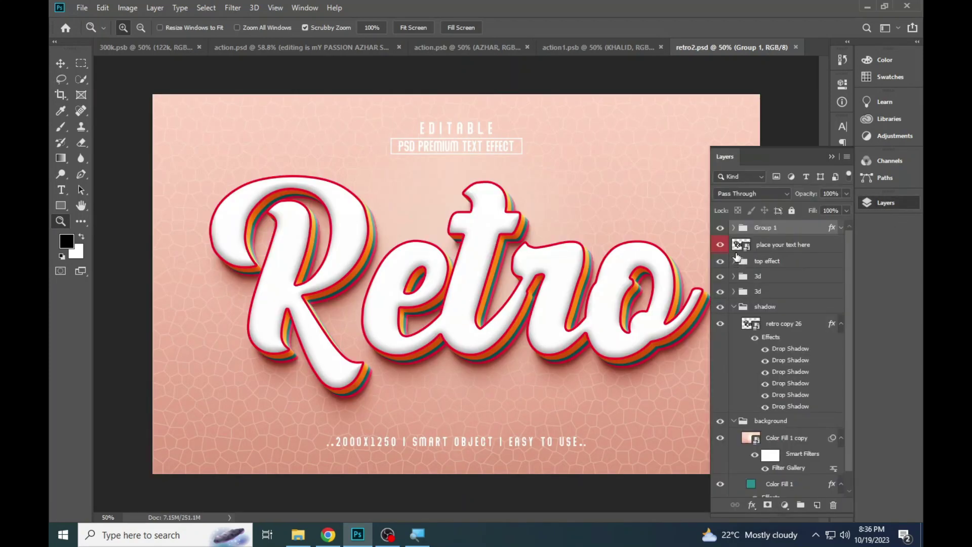
{"action": "double_click", "coordinate": [744, 246]}
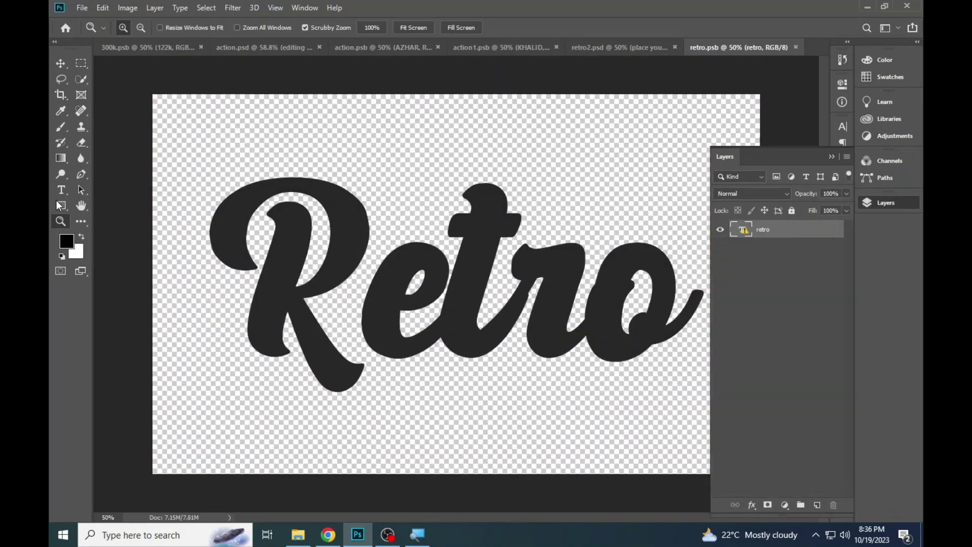
{"action": "left_click", "coordinate": [62, 190]}
{"action": "left_click", "coordinate": [434, 314]}
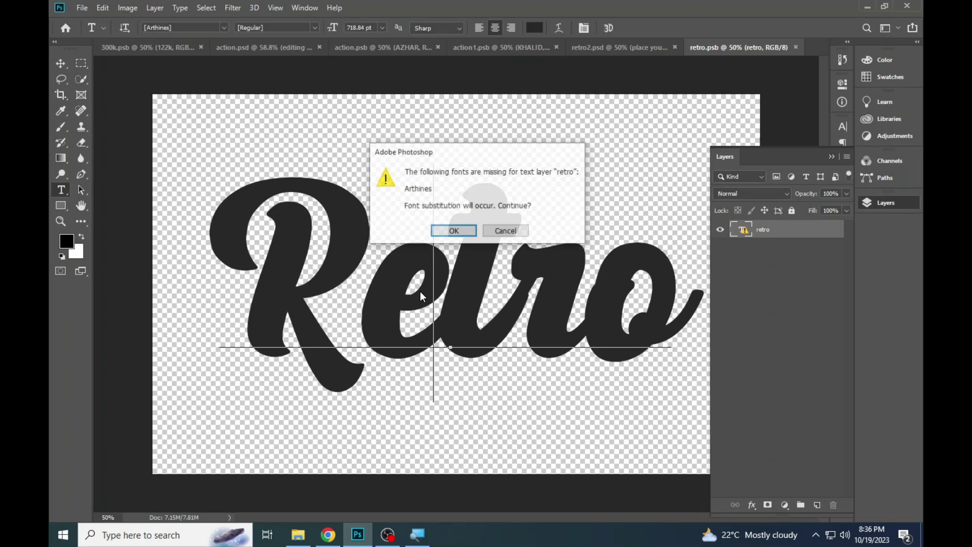
{"action": "left_click", "coordinate": [508, 231]}
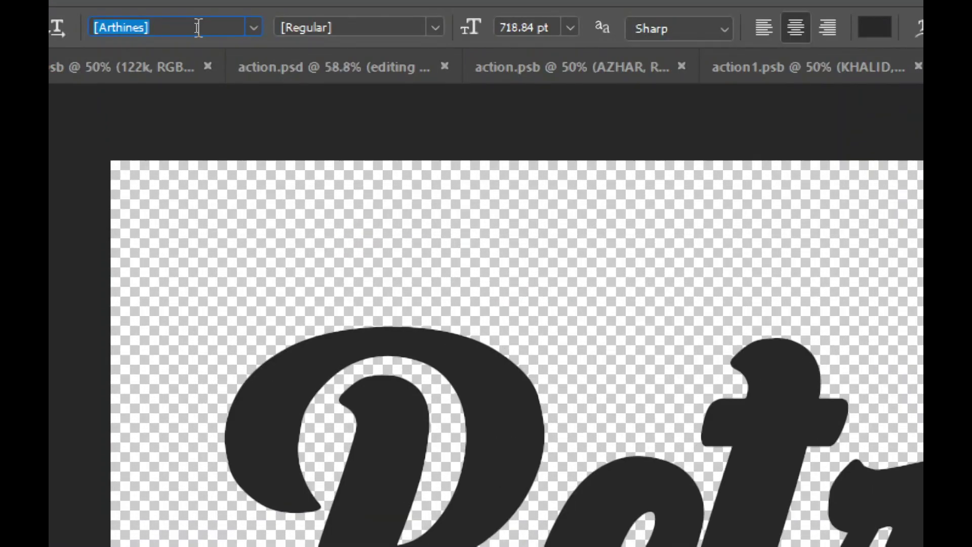
{"action": "right_click", "coordinate": [197, 28]}
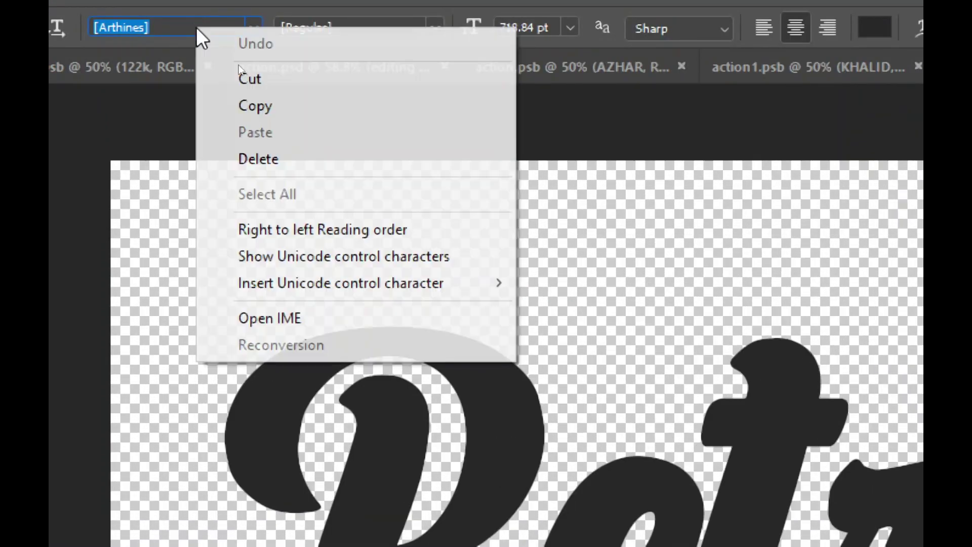
{"action": "left_click", "coordinate": [265, 105]}
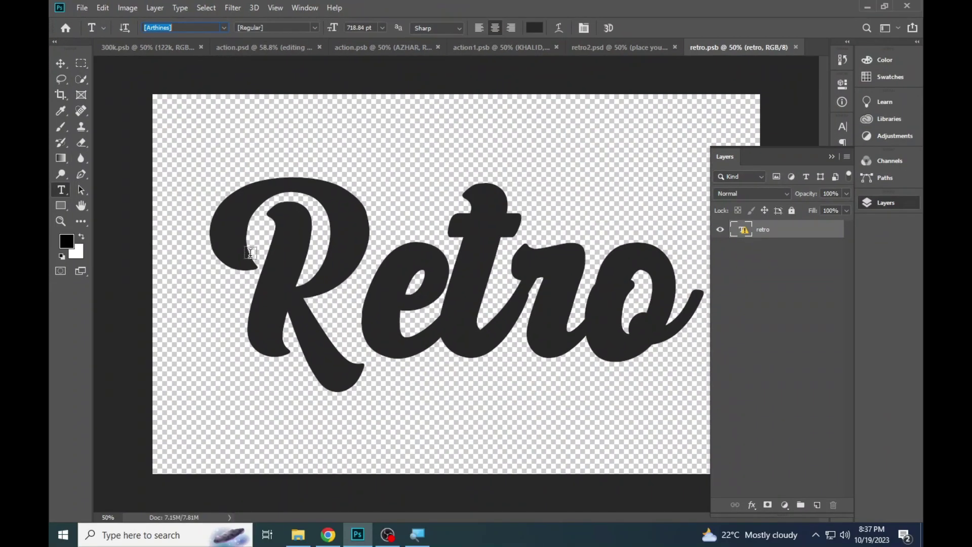
{"action": "left_click", "coordinate": [328, 535]}
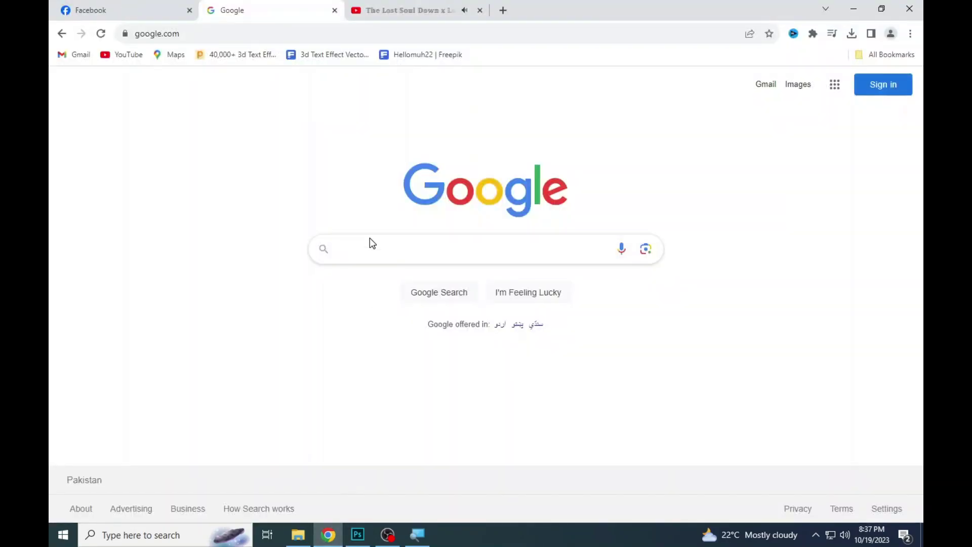
Search Google for the Arthines font and open its dafont.com page.
{"action": "key", "text": "ctrl+v"}
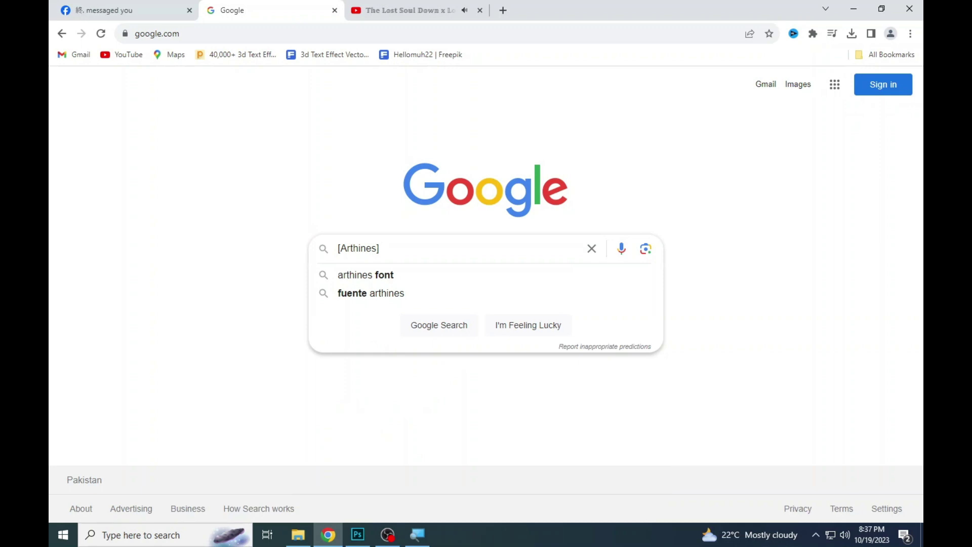
{"action": "type", "text": " font"}
{"action": "key", "text": "Return"}
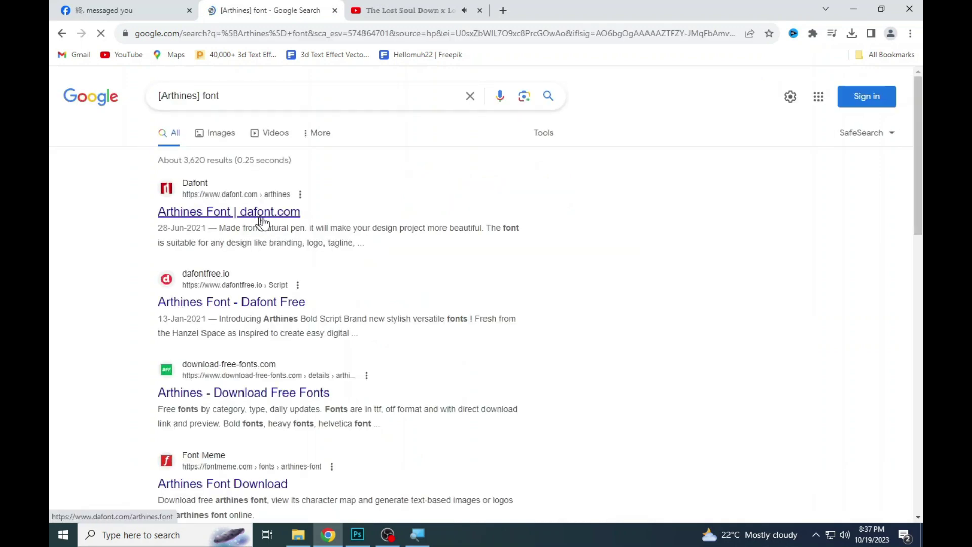
{"action": "left_click", "coordinate": [259, 217]}
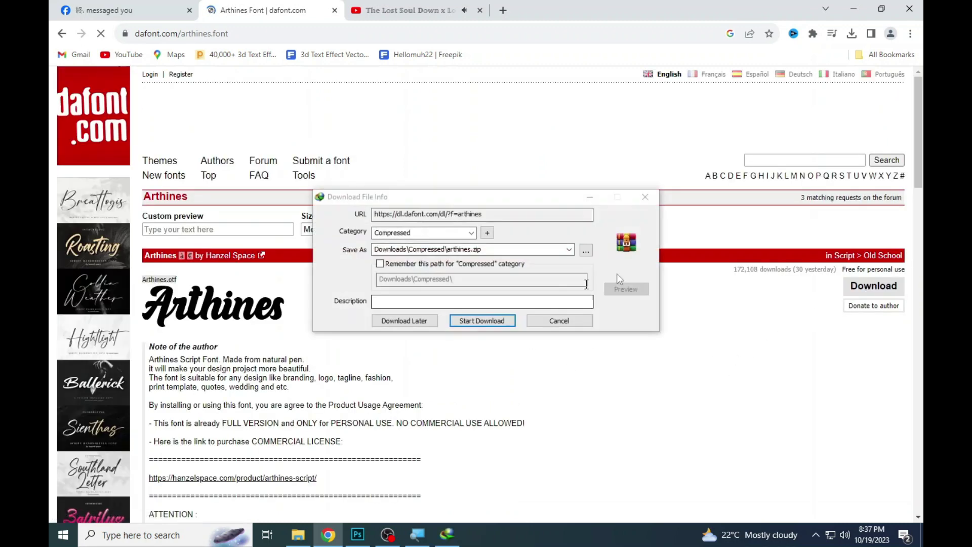
Download the Arthines zip and install Arthines.otf from it.
{"action": "left_click", "coordinate": [480, 319]}
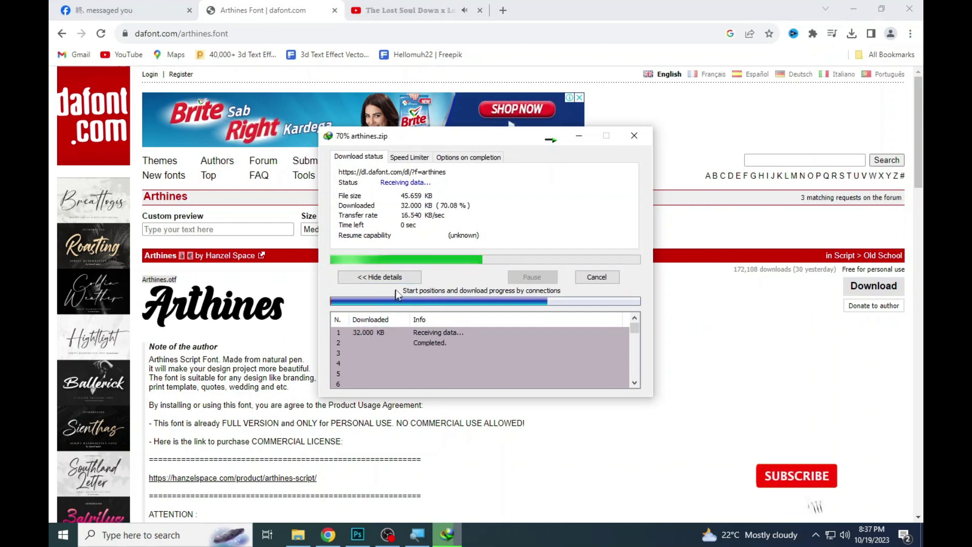
{"action": "left_click", "coordinate": [384, 303]}
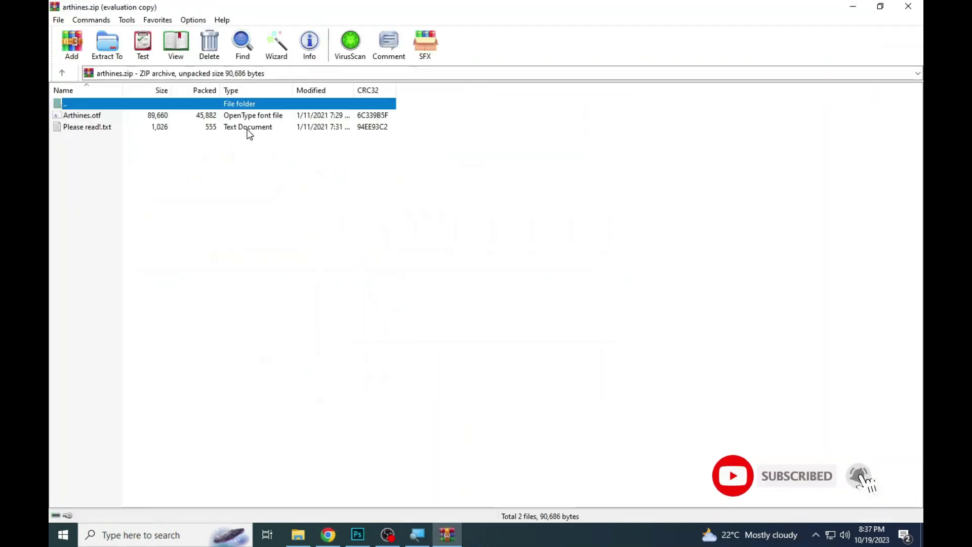
{"action": "double_click", "coordinate": [81, 115]}
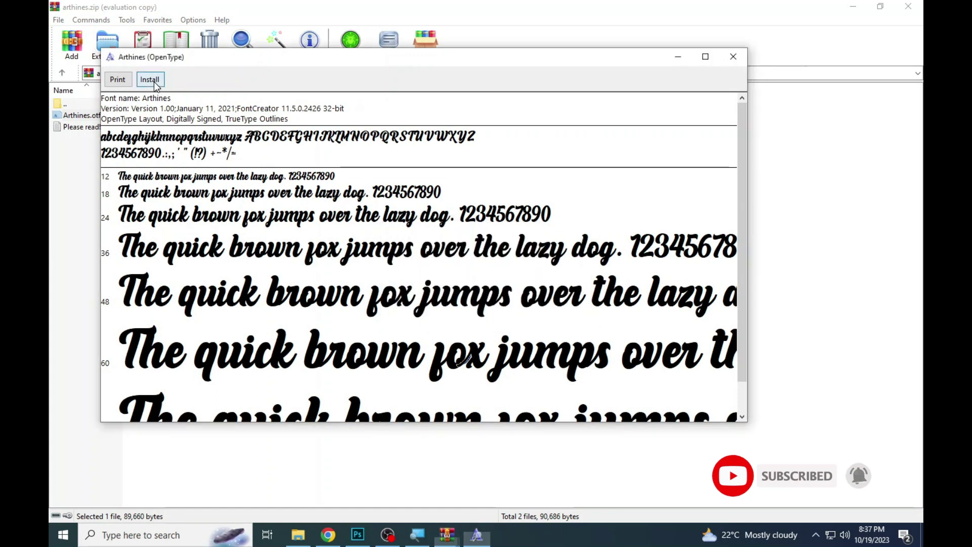
{"action": "left_click", "coordinate": [150, 80]}
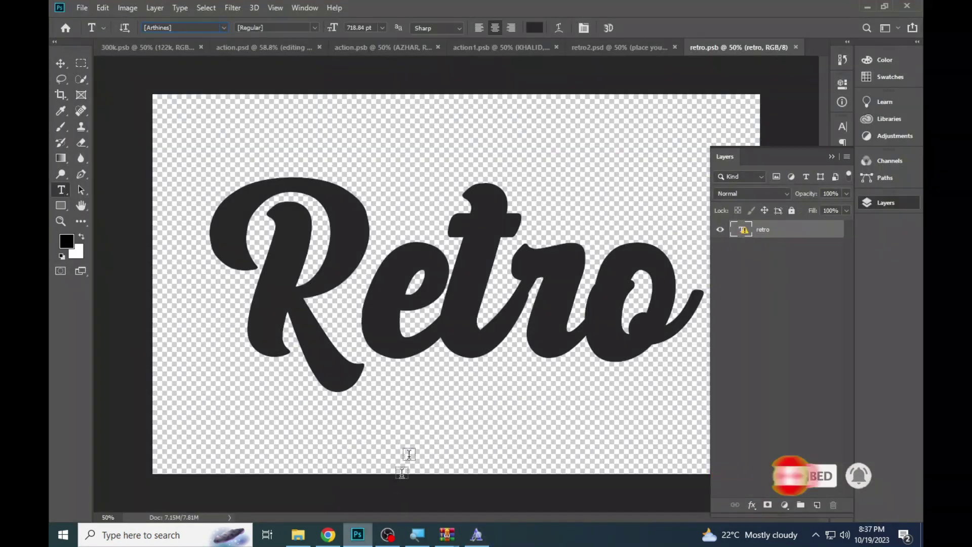
Retype the Retro text as MAYA and turn off All Caps so it reads Maya in Arthines.
{"action": "left_click", "coordinate": [434, 309]}
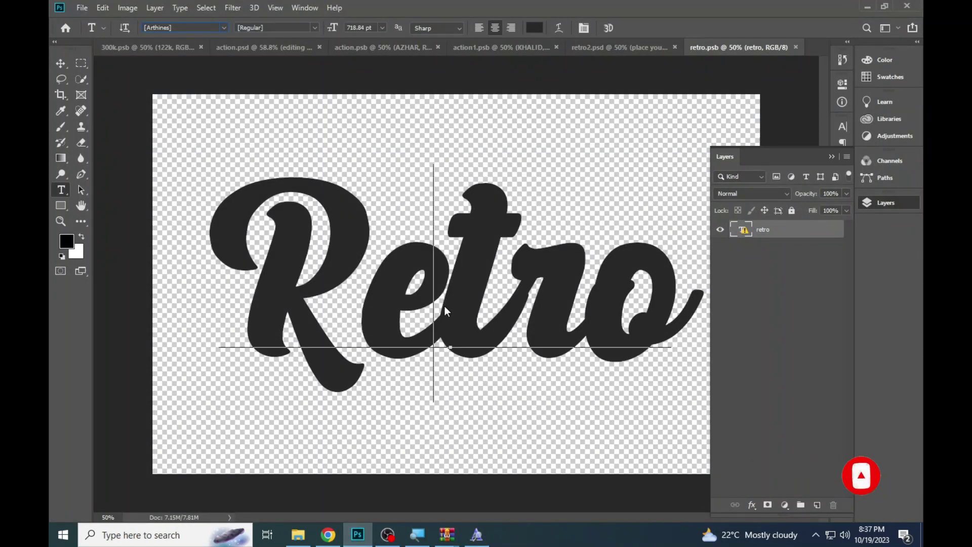
{"action": "left_click", "coordinate": [515, 232]}
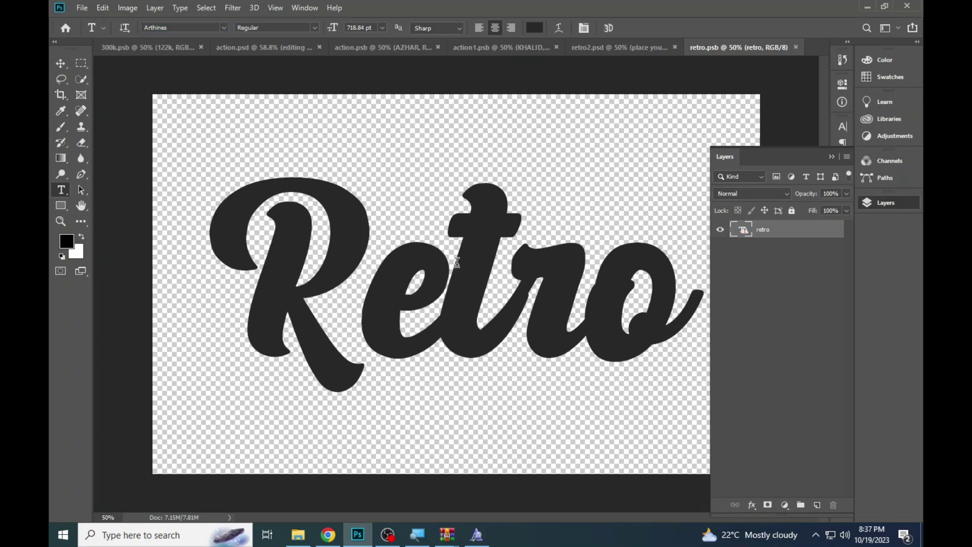
{"action": "left_click", "coordinate": [474, 222]}
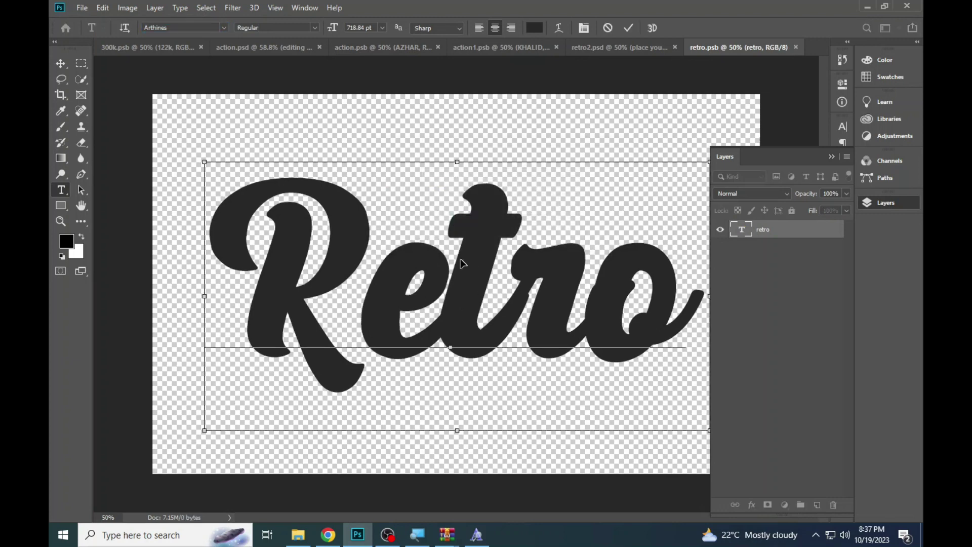
{"action": "key", "text": "ctrl+a"}
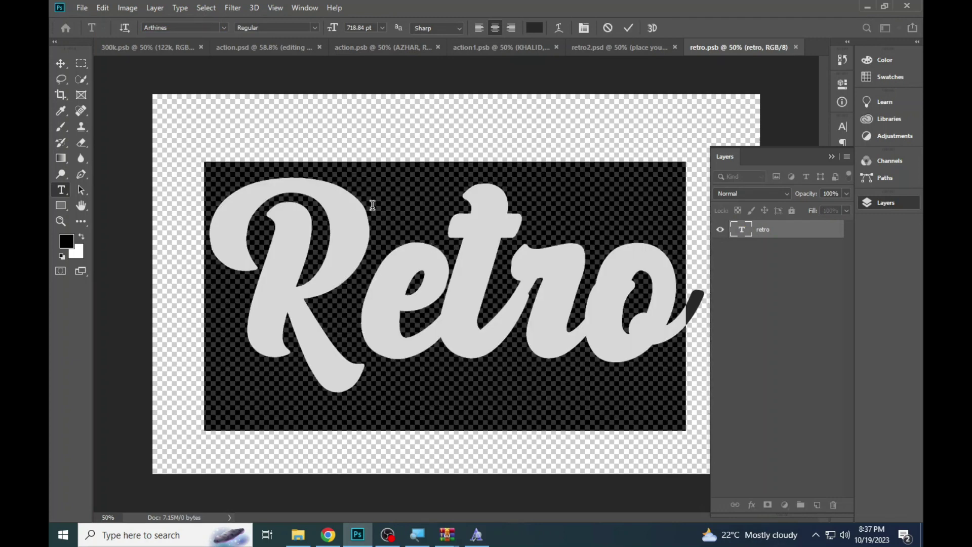
{"action": "type", "text": "M"}
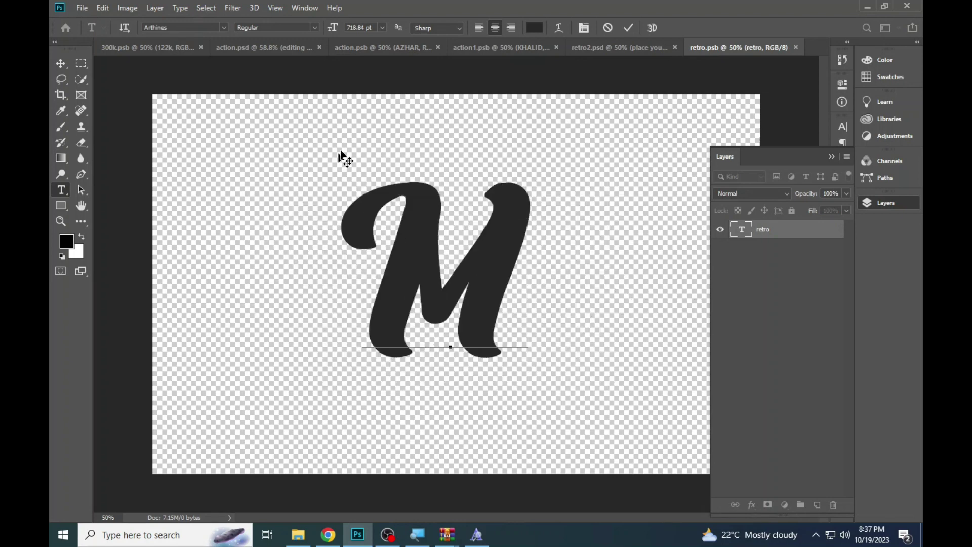
{"action": "type", "text": "AY"}
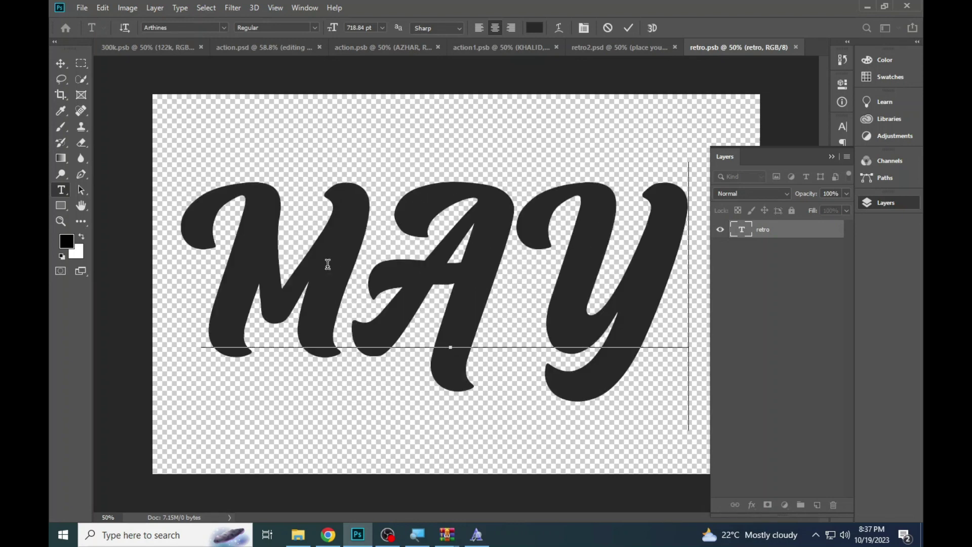
{"action": "type", "text": "A"}
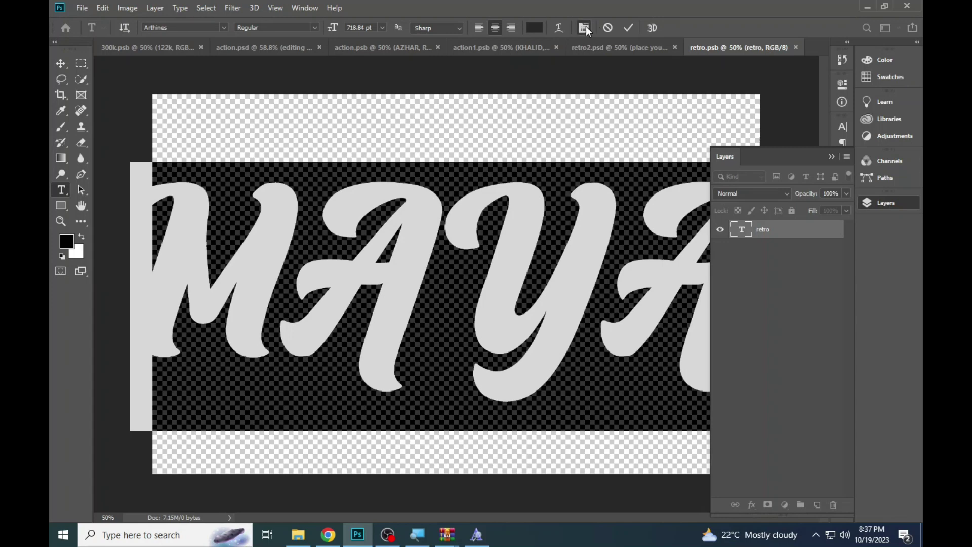
{"action": "left_click", "coordinate": [584, 28]}
{"action": "left_click", "coordinate": [742, 210]}
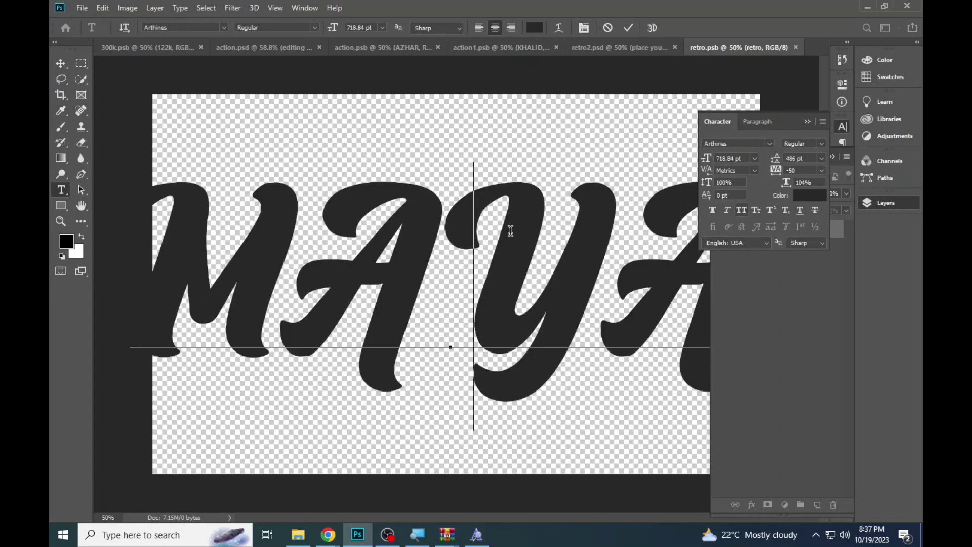
{"action": "key", "text": "ctrl+Return"}
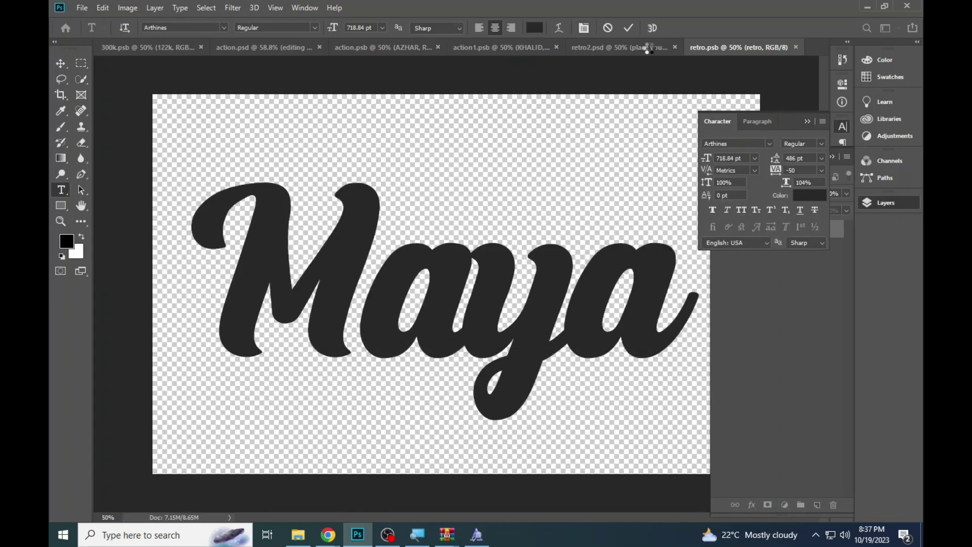
Zoom in on the Maya effect in retro2.psd, then fit the canvas on screen.
{"action": "left_click", "coordinate": [643, 46]}
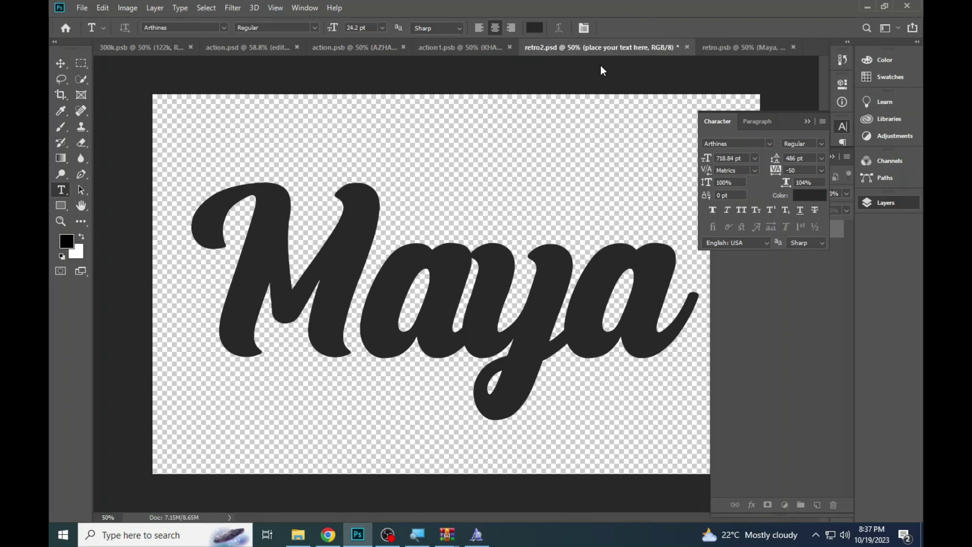
{"action": "left_click", "coordinate": [61, 221]}
{"action": "left_click", "coordinate": [486, 297]}
{"action": "right_click", "coordinate": [373, 280]}
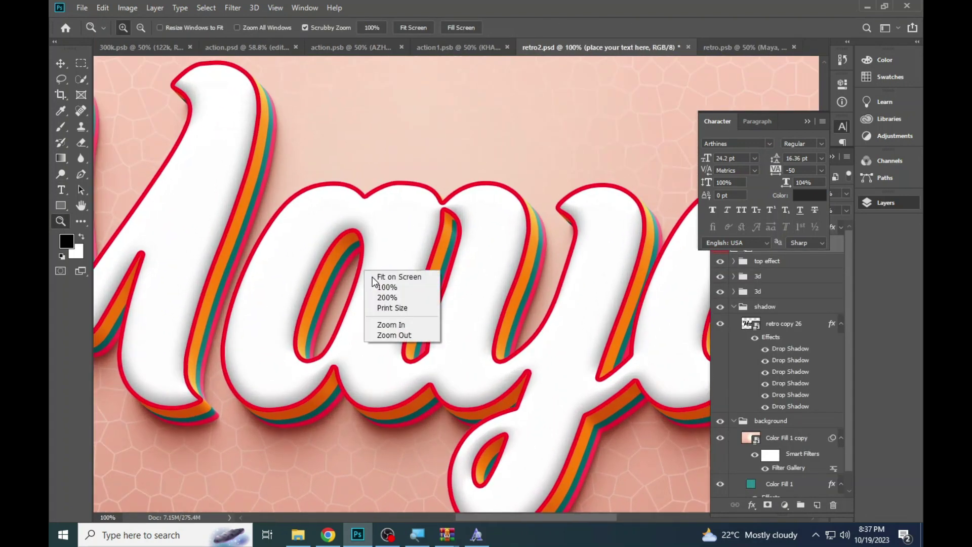
{"action": "left_click", "coordinate": [375, 279]}
Close retro2.psd and the Maya text file, then return to the templates folder.
{"action": "left_click", "coordinate": [691, 45]}
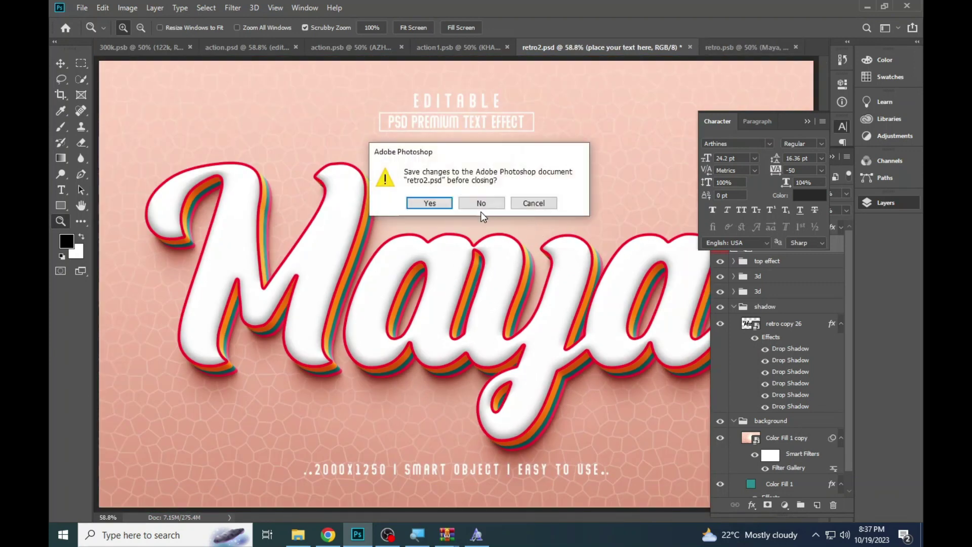
{"action": "left_click", "coordinate": [468, 203]}
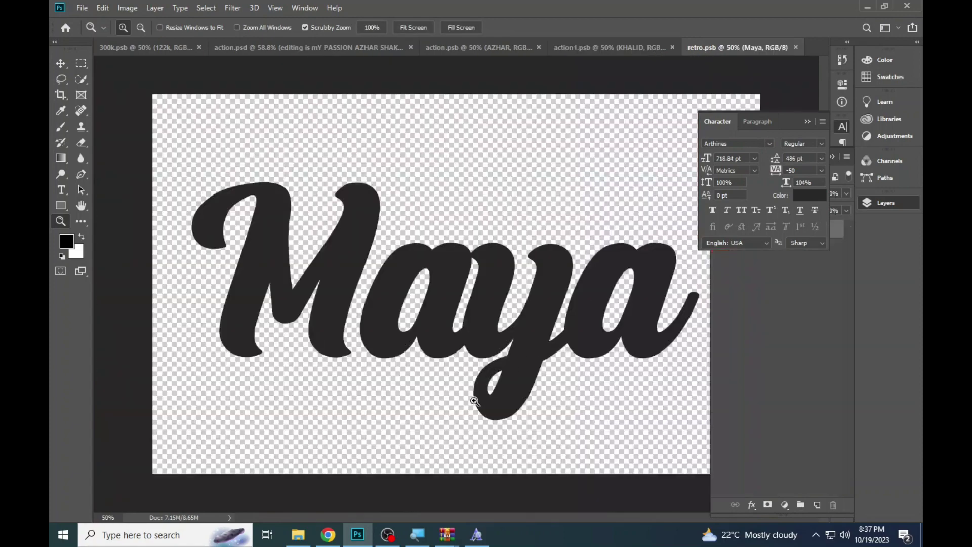
{"action": "left_click", "coordinate": [796, 47]}
{"action": "left_click", "coordinate": [298, 535]}
Preview the robot images, then open robot3.psd in Photoshop.
{"action": "double_click", "coordinate": [573, 169]}
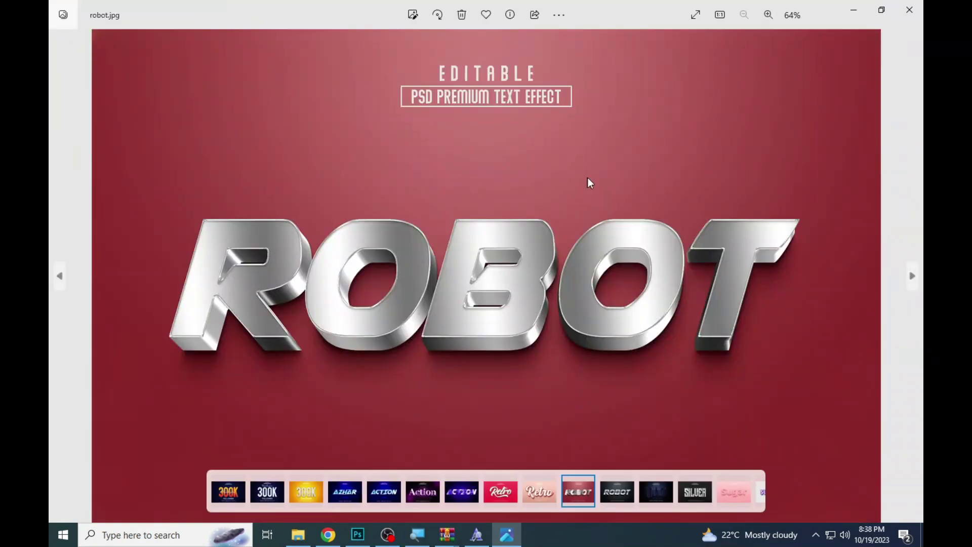
{"action": "key", "text": "Right"}
{"action": "left_click", "coordinate": [910, 9]}
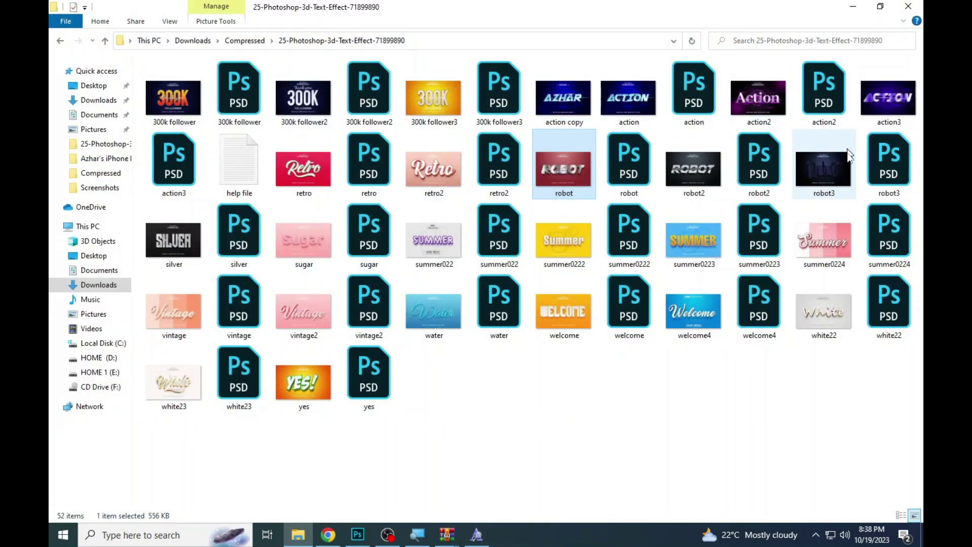
{"action": "left_click", "coordinate": [831, 170]}
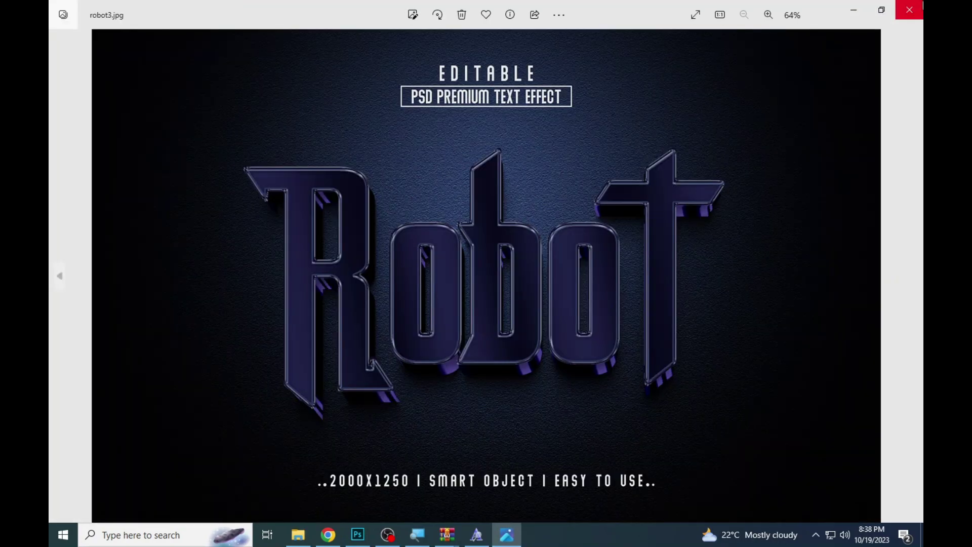
{"action": "left_click", "coordinate": [912, 12]}
{"action": "left_click", "coordinate": [880, 169]}
{"action": "double_click", "coordinate": [875, 163]}
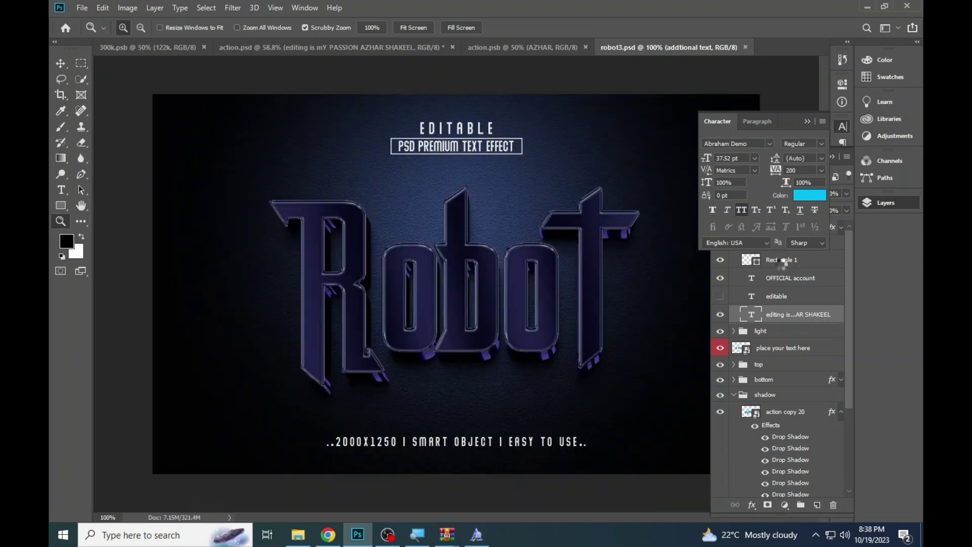
In the 'place your text here' smart object, replace the Robot text with AZHAR.
{"action": "left_click", "coordinate": [750, 272]}
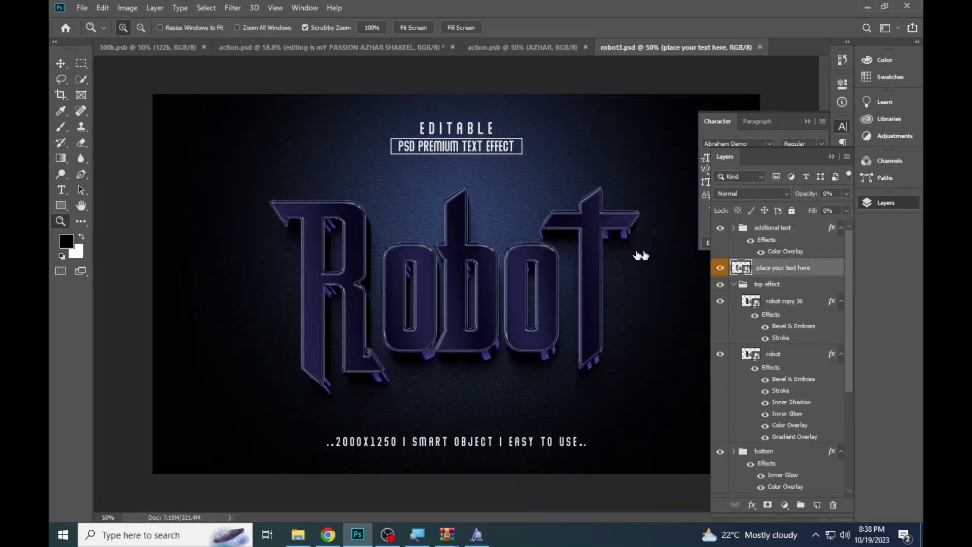
{"action": "double_click", "coordinate": [742, 268]}
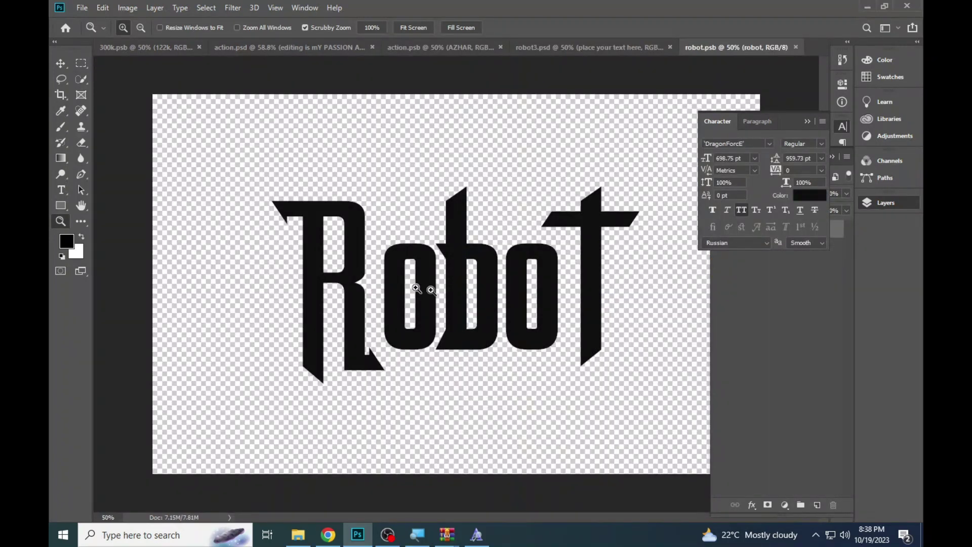
{"action": "key", "text": "t"}
{"action": "left_click", "coordinate": [455, 268]}
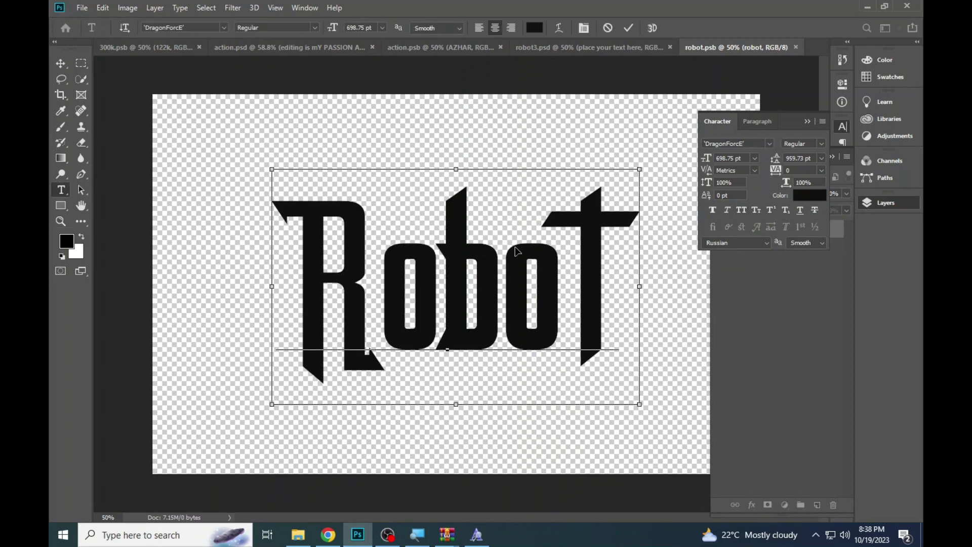
{"action": "key", "text": "ctrl+a"}
{"action": "type", "text": "A"}
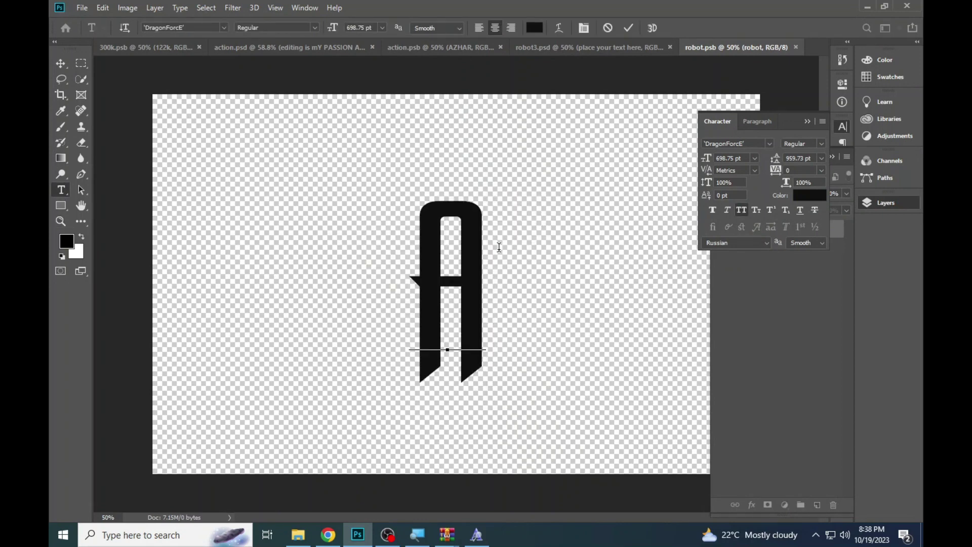
{"action": "type", "text": "ZHA"}
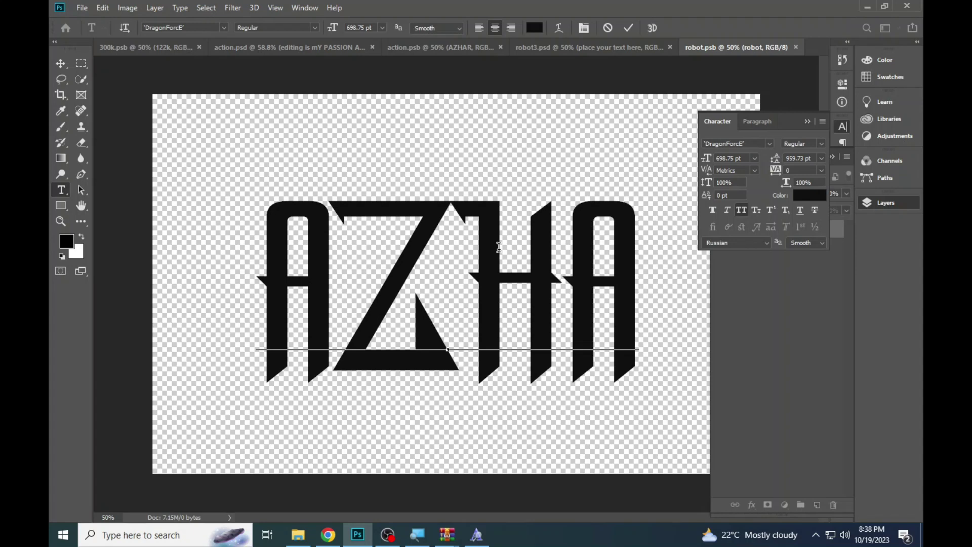
{"action": "type", "text": "R"}
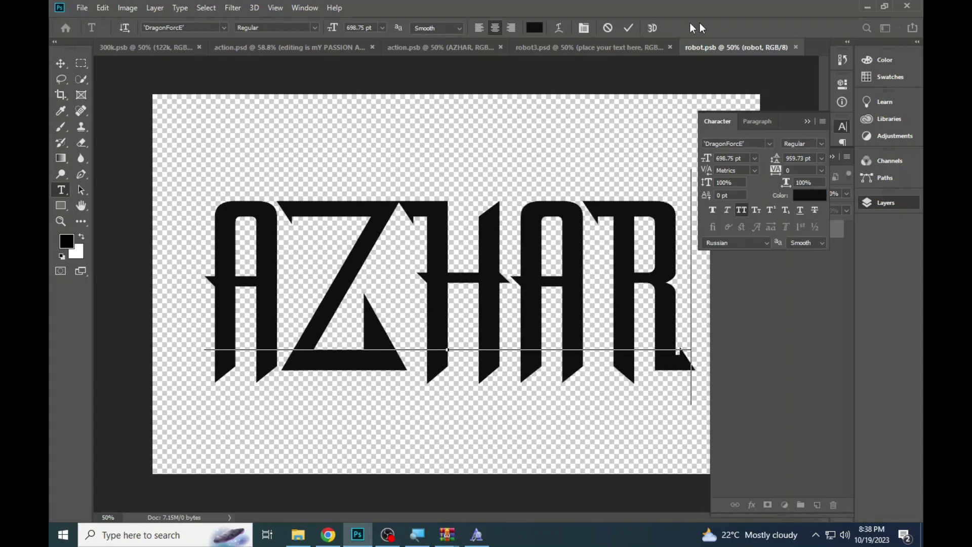
{"action": "left_click", "coordinate": [627, 28]}
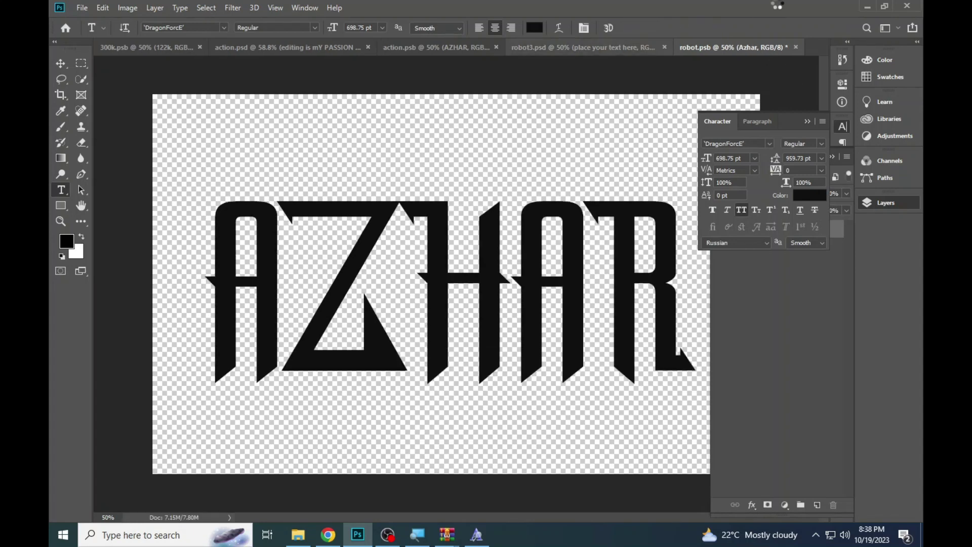
In robot3.psd, fit the canvas on screen and hide the 'additional text' group.
{"action": "left_click", "coordinate": [592, 48]}
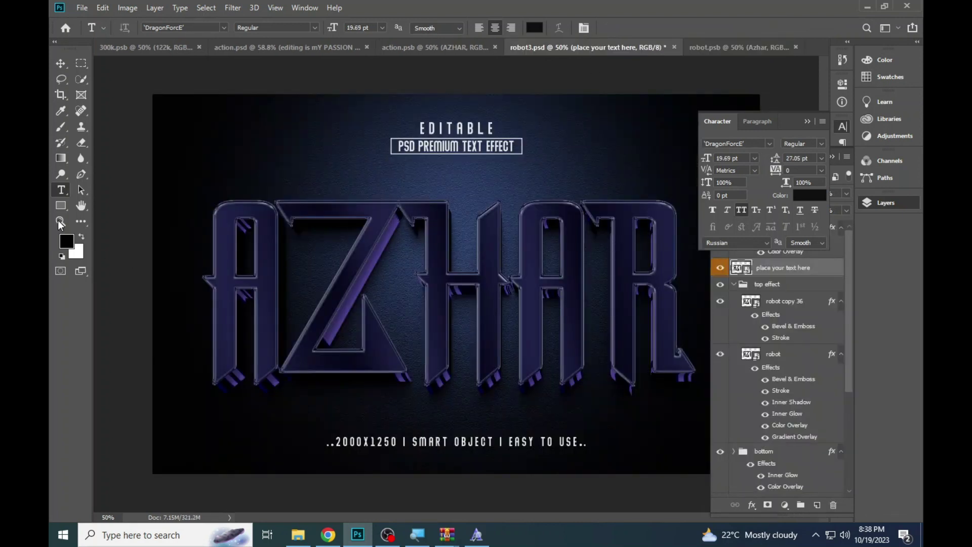
{"action": "left_click", "coordinate": [60, 224]}
{"action": "left_click", "coordinate": [516, 304]}
{"action": "right_click", "coordinate": [327, 261]}
{"action": "left_click", "coordinate": [360, 269]}
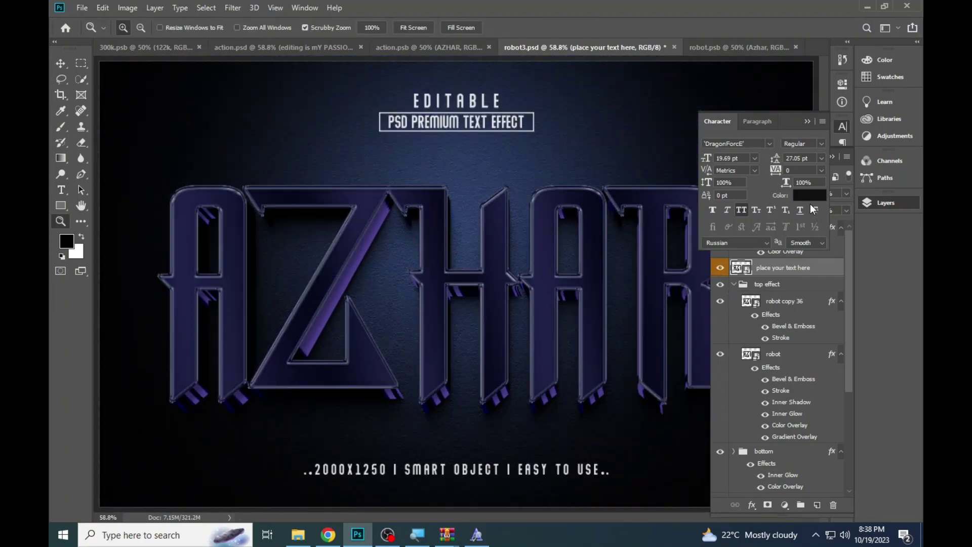
{"action": "left_click", "coordinate": [844, 127]}
{"action": "left_click", "coordinate": [720, 227]}
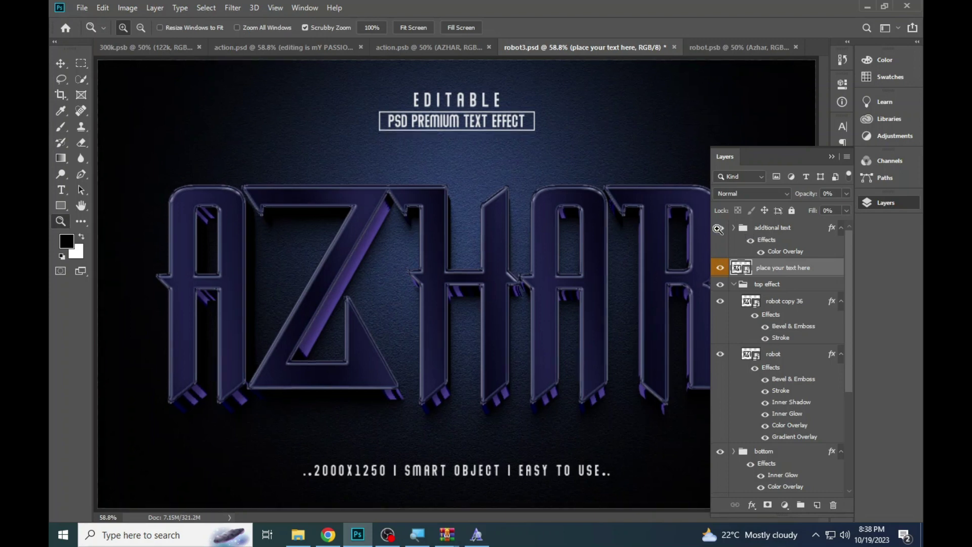
Check the AZHAR lettering, keep robot3 open, and bring the template folder forward.
{"action": "key", "text": "ctrl+plus"}
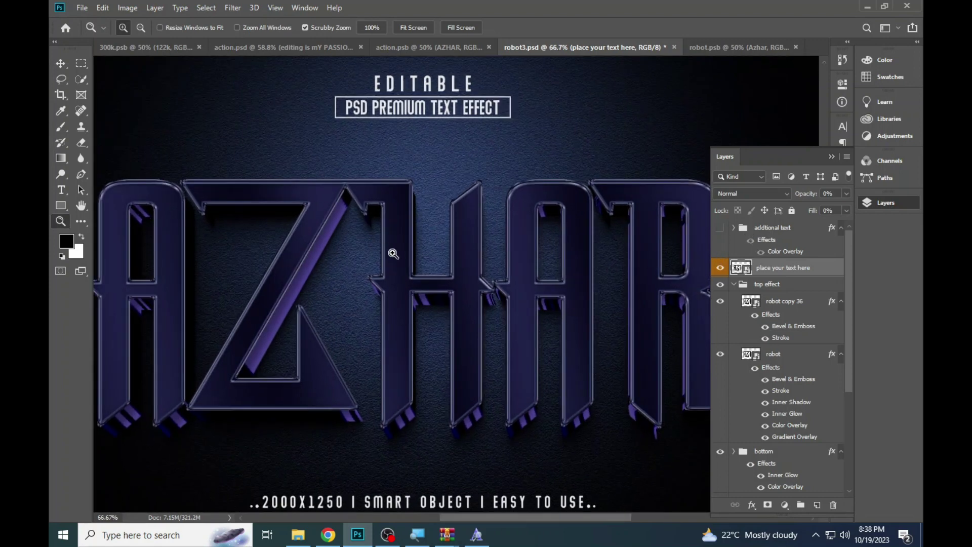
{"action": "right_click", "coordinate": [386, 263]}
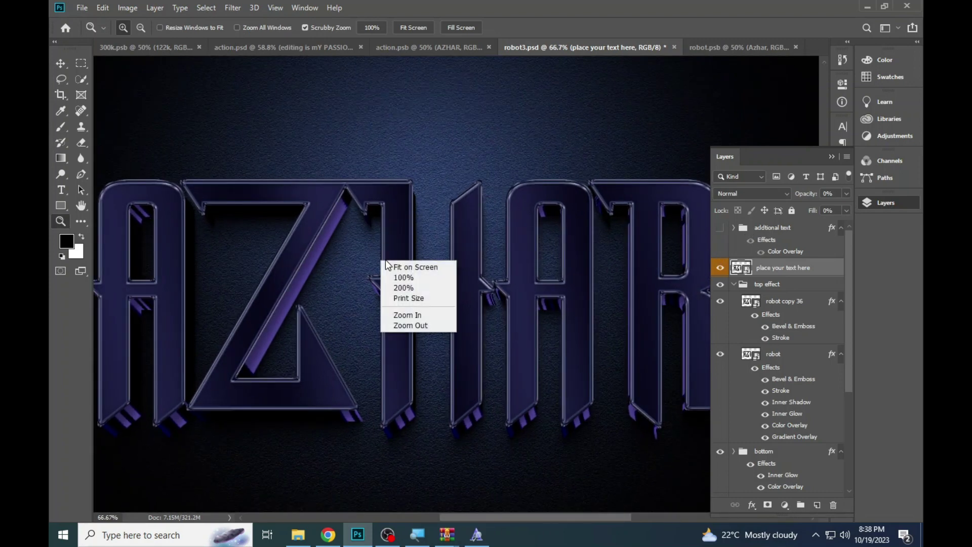
{"action": "left_click", "coordinate": [406, 267]}
{"action": "left_click", "coordinate": [885, 202]}
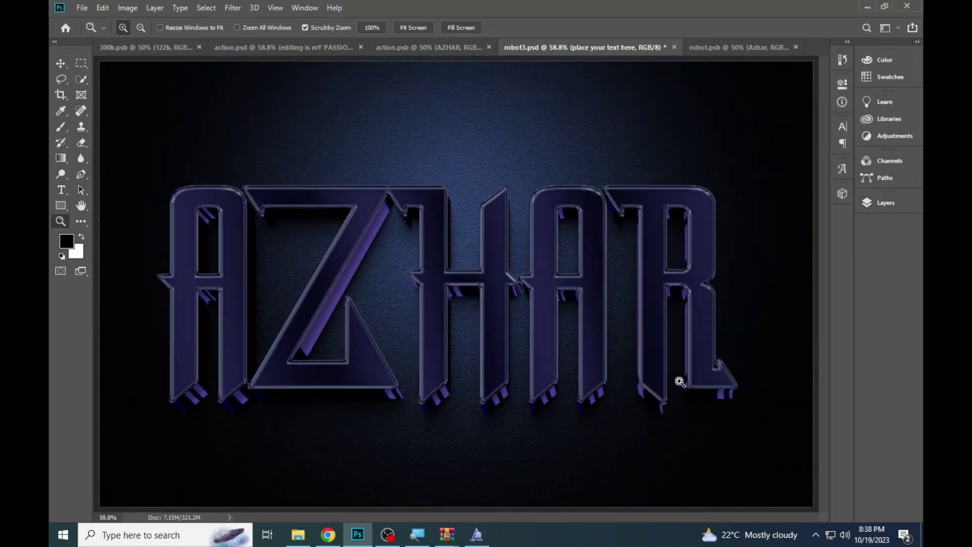
{"action": "left_click", "coordinate": [674, 48]}
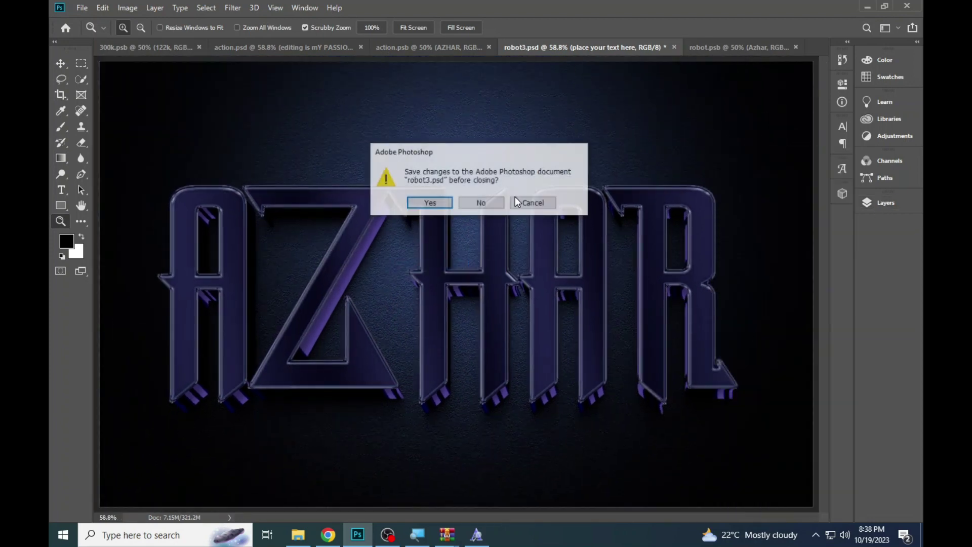
{"action": "left_click", "coordinate": [481, 203]}
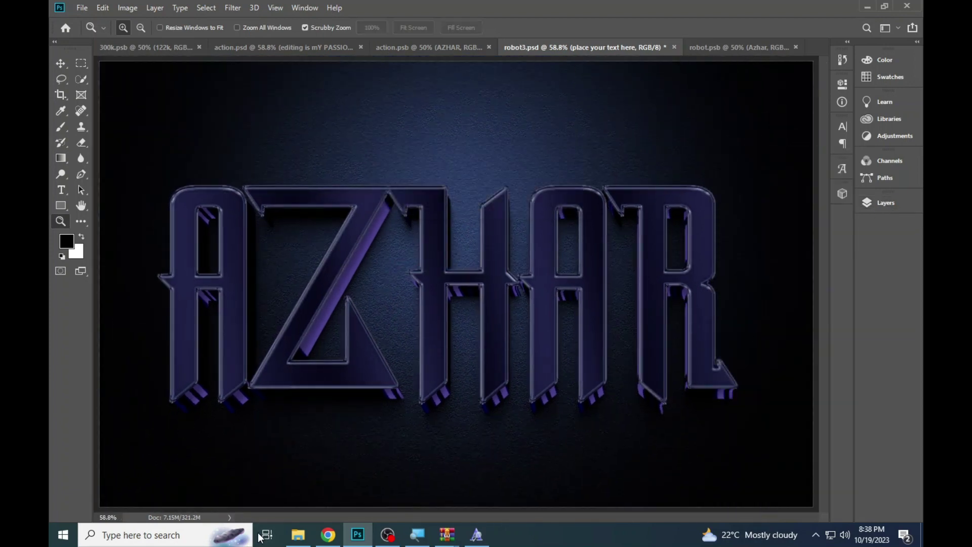
{"action": "left_click", "coordinate": [298, 535]}
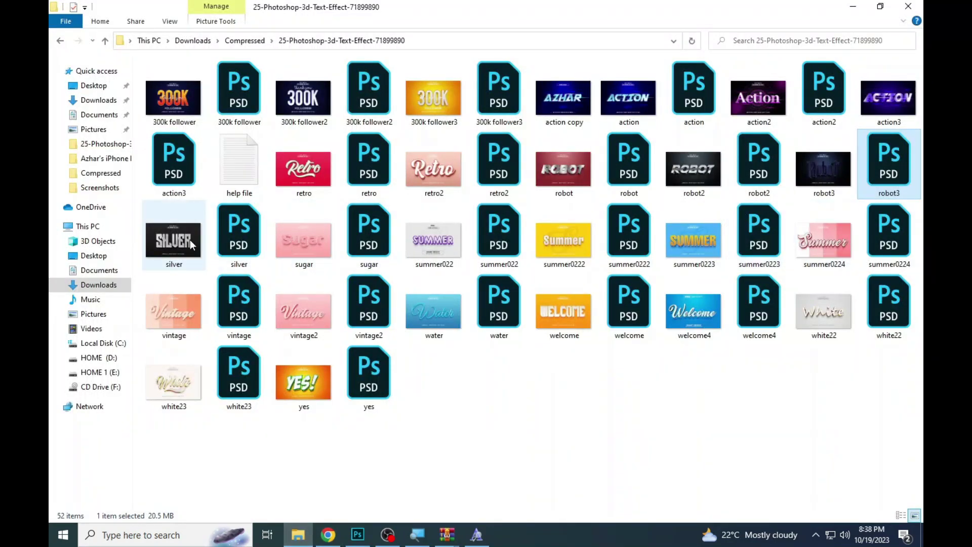
Browse the silver and Summer preview images, then open summer0223.psd.
{"action": "double_click", "coordinate": [169, 243]}
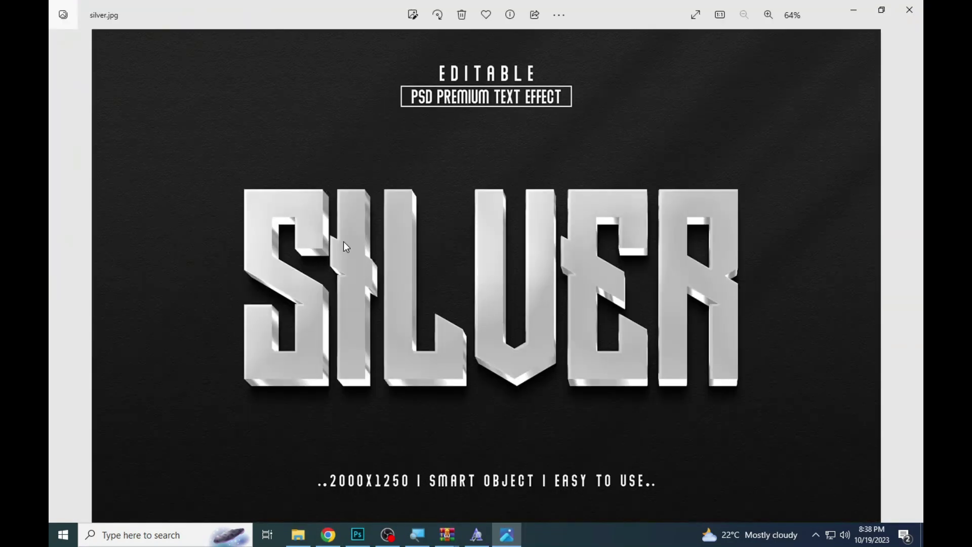
{"action": "key", "text": "Right"}
{"action": "key", "text": "Right"}
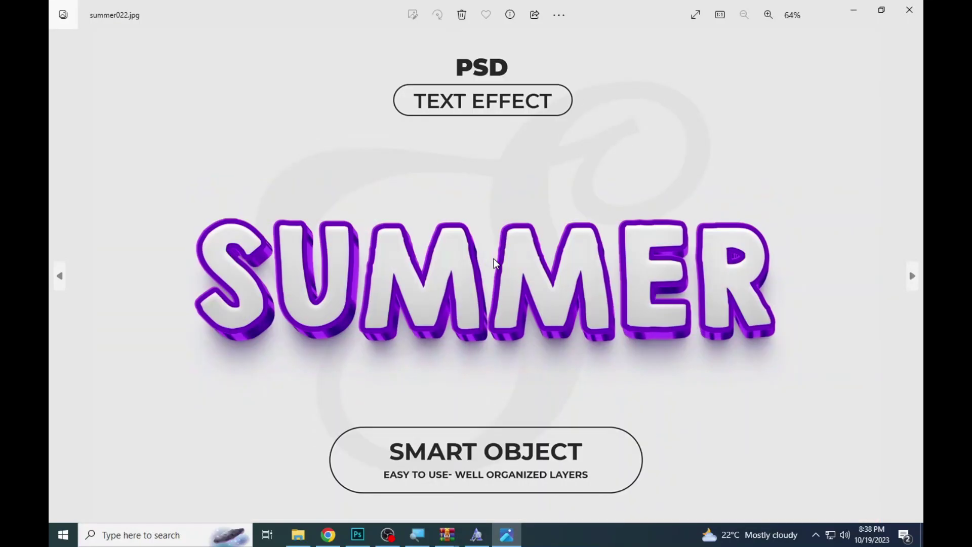
{"action": "key", "text": "Right"}
{"action": "key", "text": "Right"}
{"action": "key", "text": "Right"}
{"action": "key", "text": "Right"}
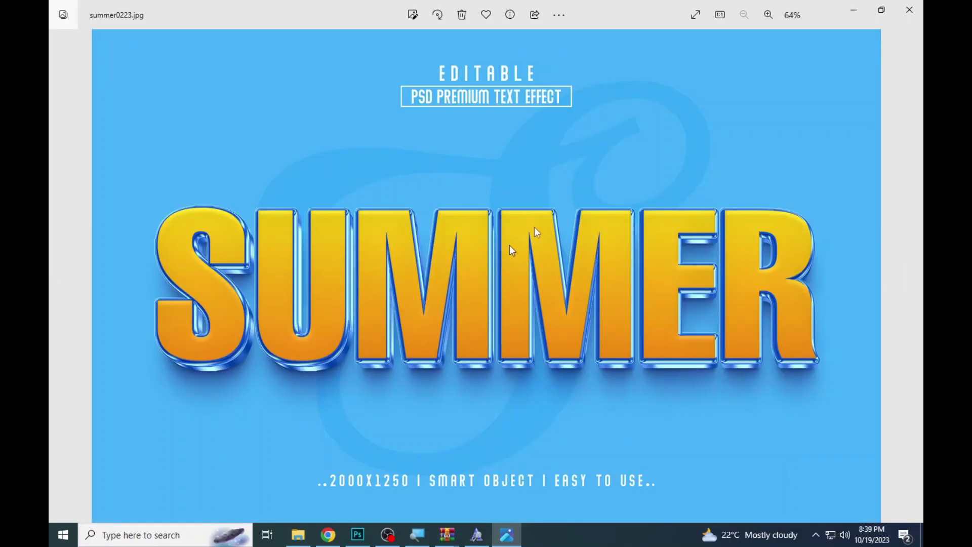
{"action": "key", "text": "Right"}
{"action": "key", "text": "Right"}
{"action": "left_click", "coordinate": [910, 9]}
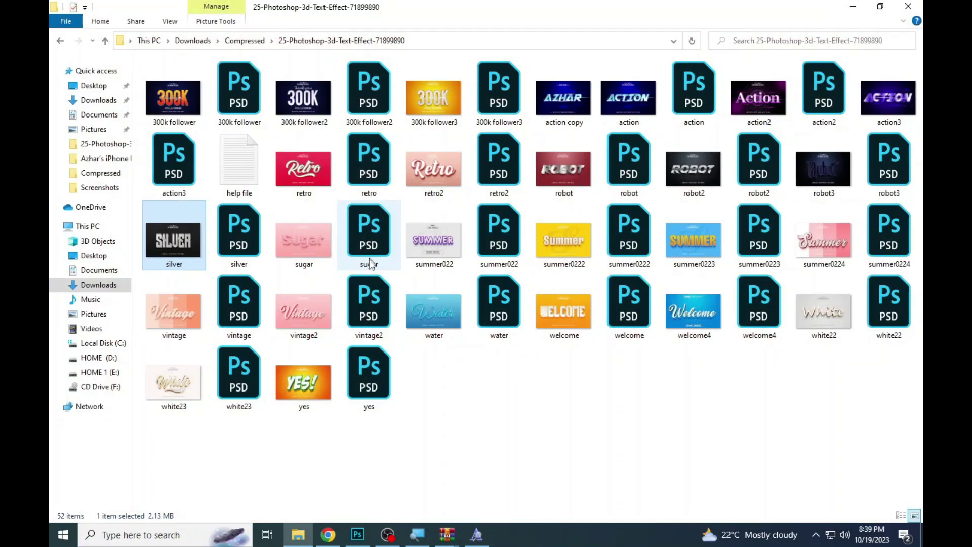
{"action": "double_click", "coordinate": [760, 230]}
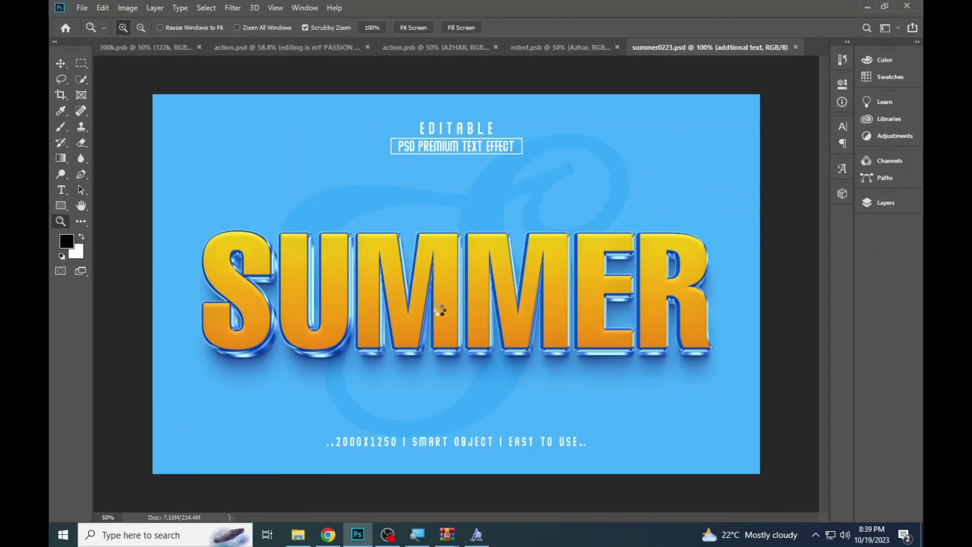
Open the SUMMER text smart object, dismiss the missing-font warning, and copy the Helvetica font name.
{"action": "left_click", "coordinate": [881, 200]}
{"action": "double_click", "coordinate": [743, 246]}
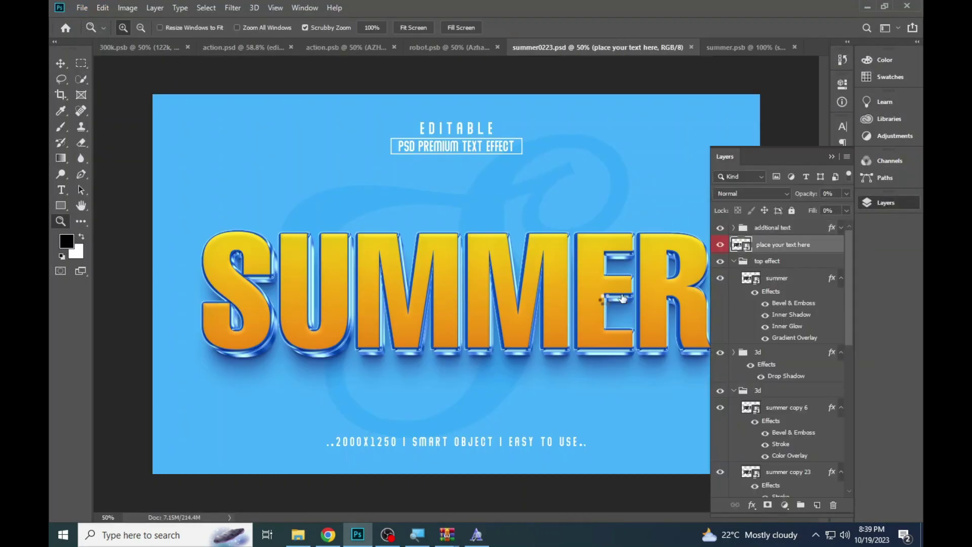
{"action": "left_click", "coordinate": [60, 191]}
{"action": "left_click", "coordinate": [375, 278]}
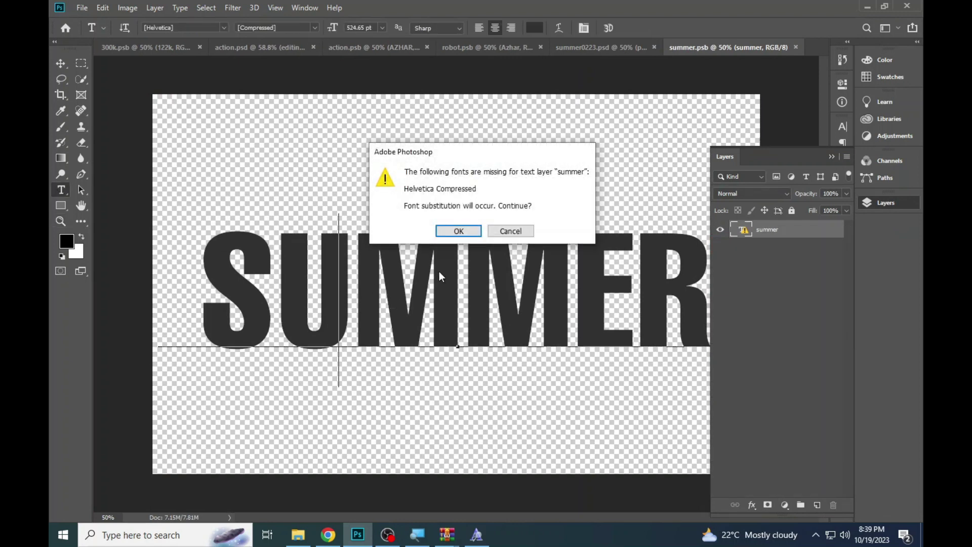
{"action": "left_click", "coordinate": [507, 232]}
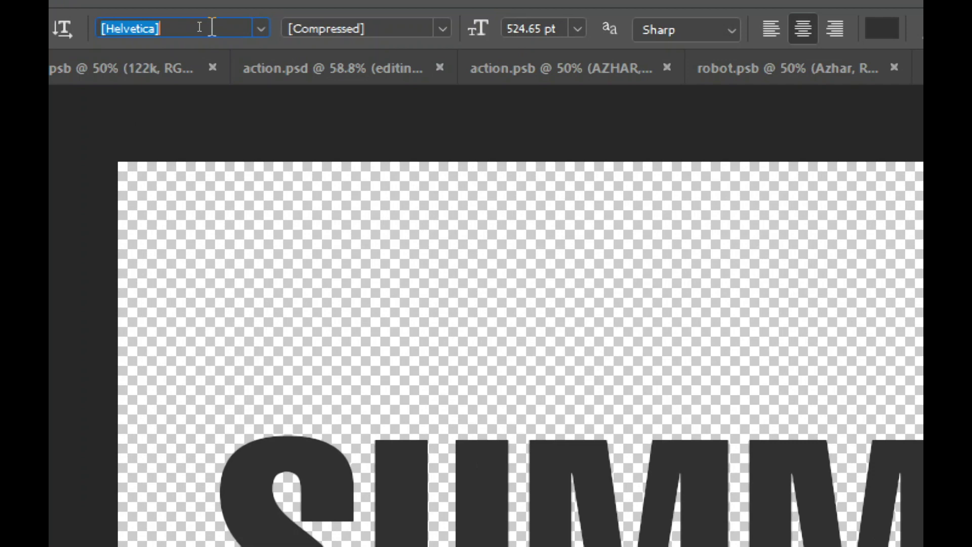
{"action": "right_click", "coordinate": [212, 27]}
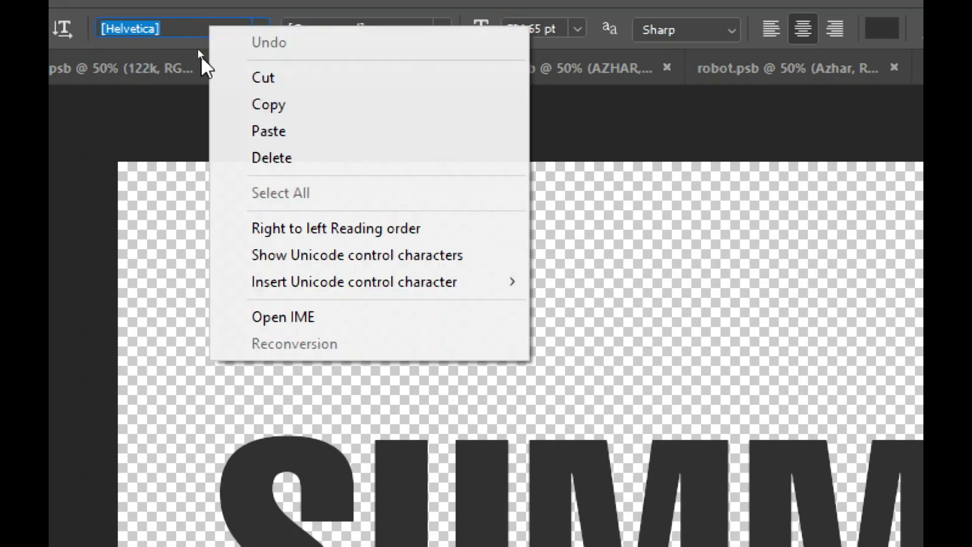
{"action": "left_click", "coordinate": [278, 102]}
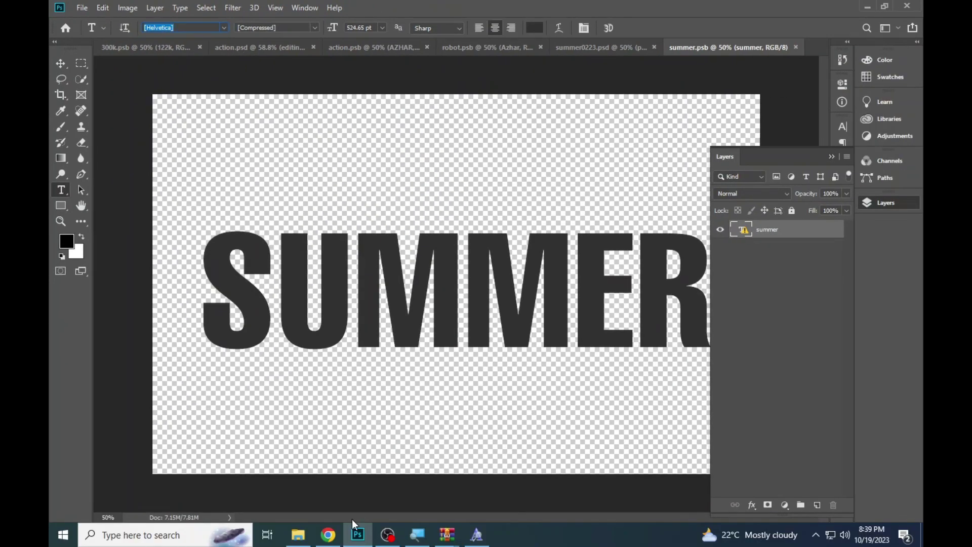
Back in Chrome, replace the old font search with the Helvetica font name.
{"action": "left_click", "coordinate": [328, 534]}
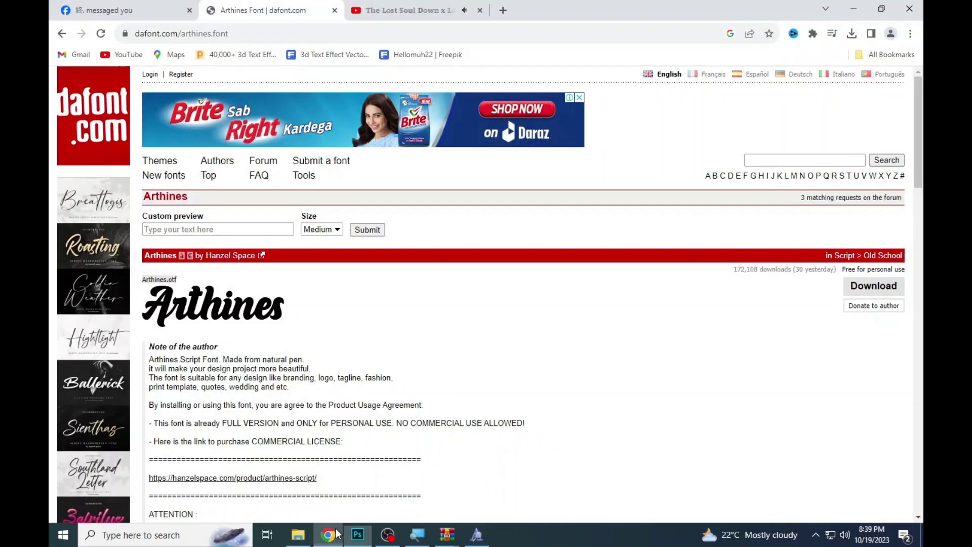
{"action": "left_click", "coordinate": [61, 34]}
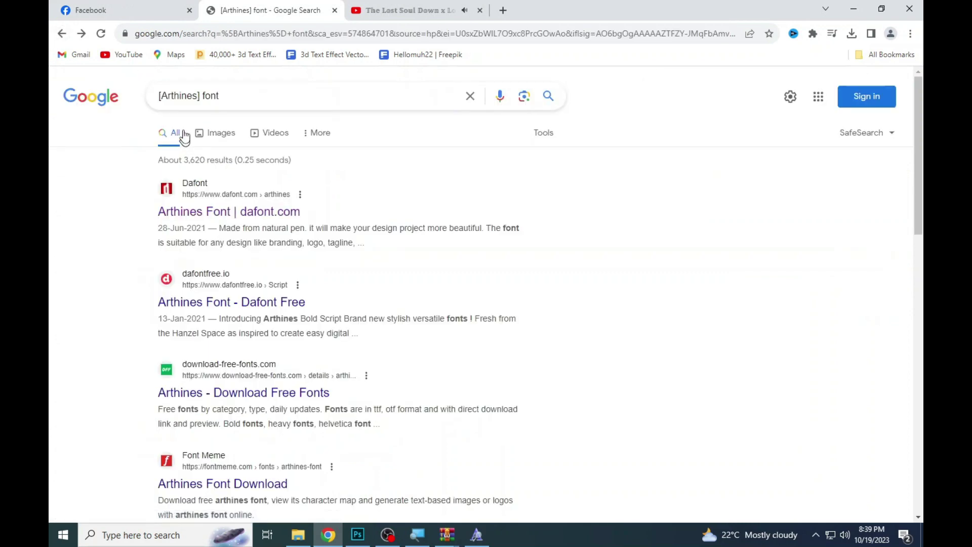
{"action": "left_click_drag", "start_coordinate": [203, 96], "coordinate": [158, 96]}
{"action": "type", "text": "[Helvetica]"}
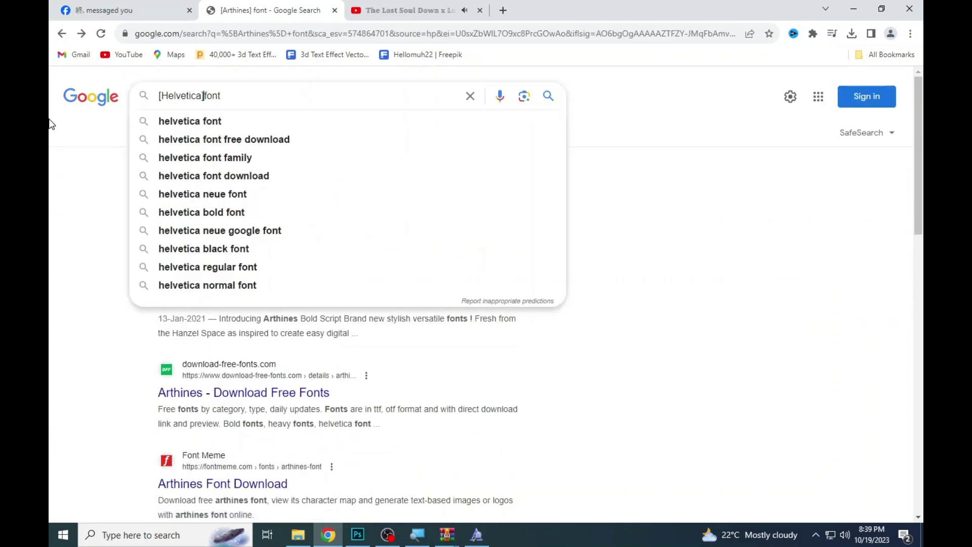
{"action": "key", "text": "Return"}
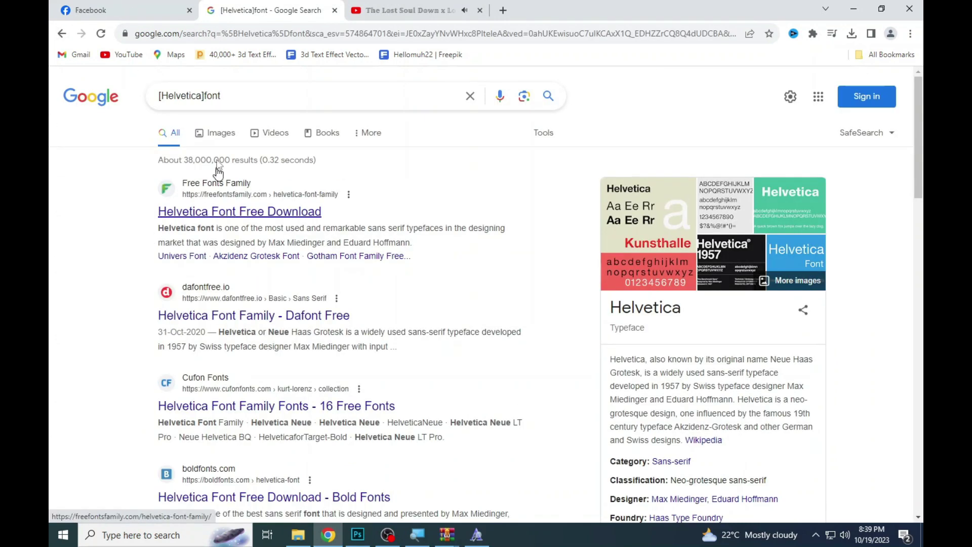
Refine the Google search to 'helvetica compressed font'.
{"action": "left_click", "coordinate": [205, 96]}
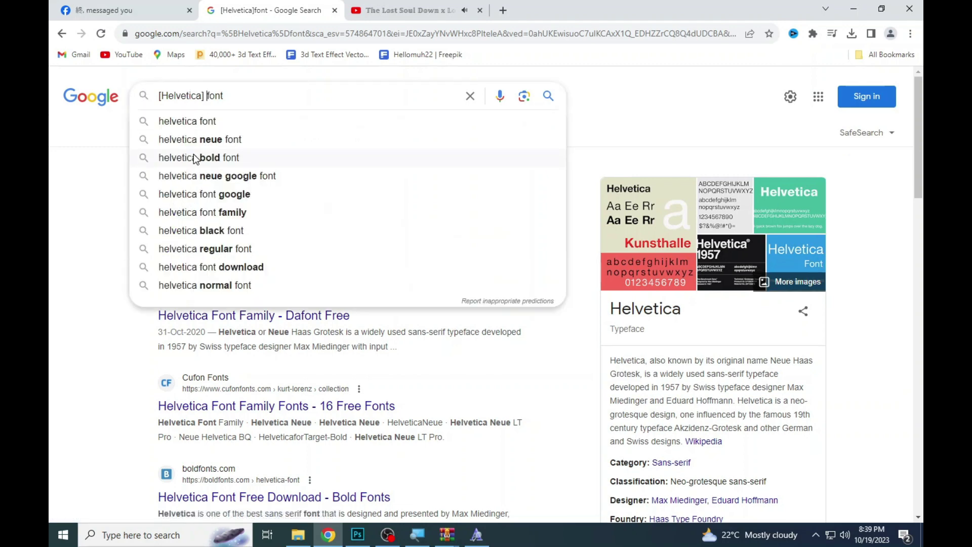
{"action": "type", "text": "com"}
{"action": "key", "text": "Down"}
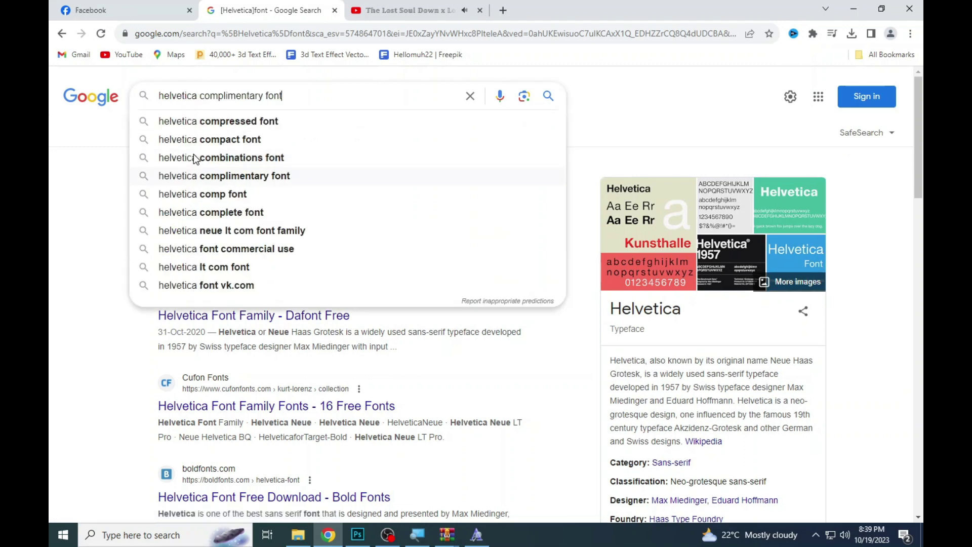
{"action": "key", "text": "Return"}
{"action": "double_click", "coordinate": [225, 96]}
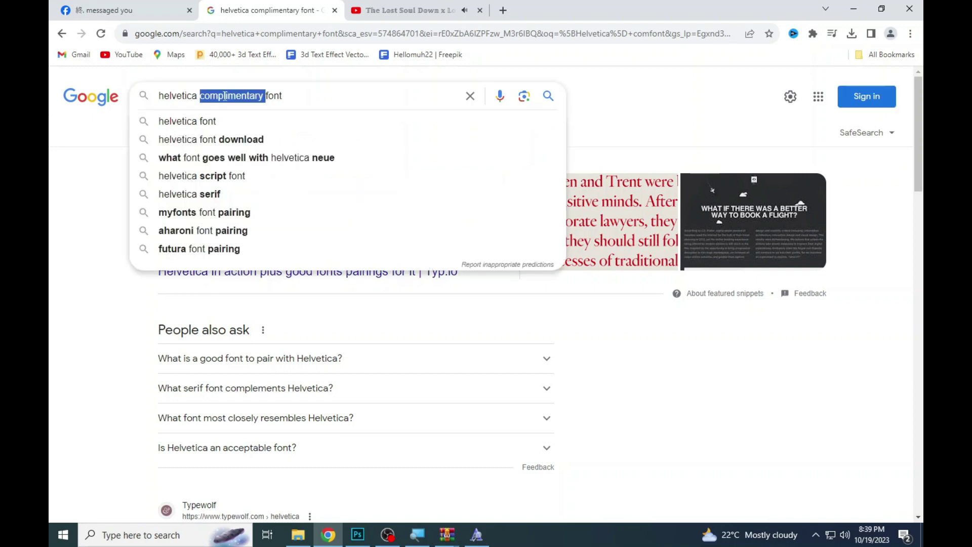
{"action": "type", "text": "com"}
{"action": "key", "text": "Down"}
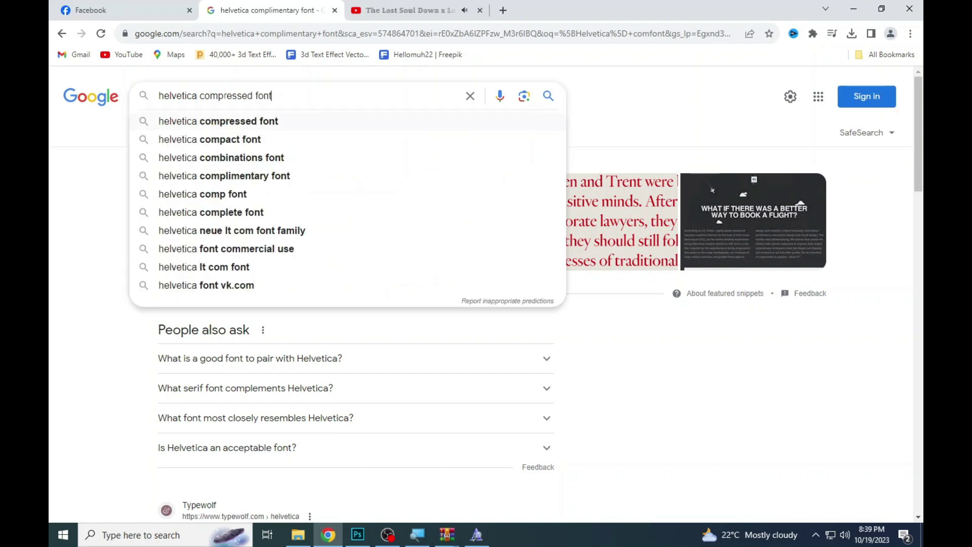
{"action": "key", "text": "Return"}
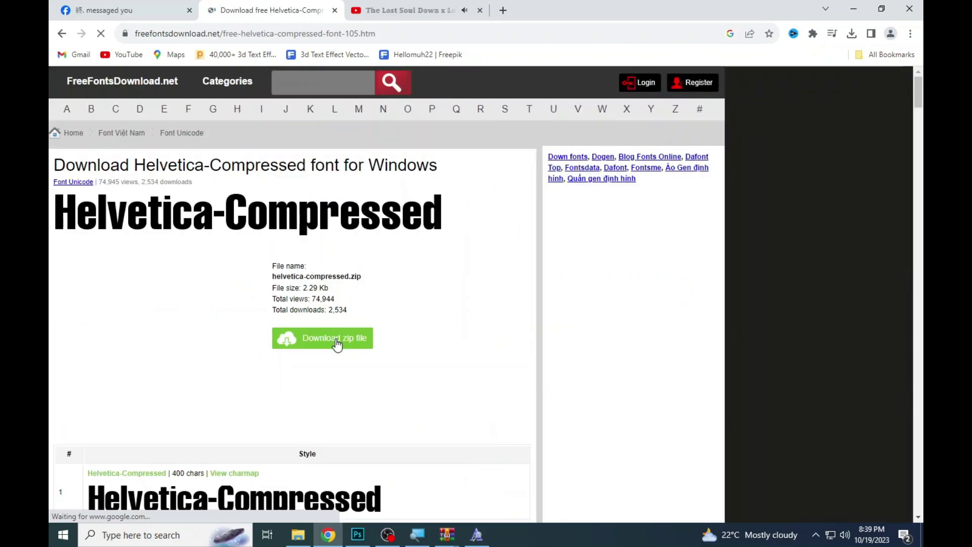
Download the Helvetica-Compressed zip, install its TTF, and return to Photoshop.
{"action": "left_click", "coordinate": [337, 344]}
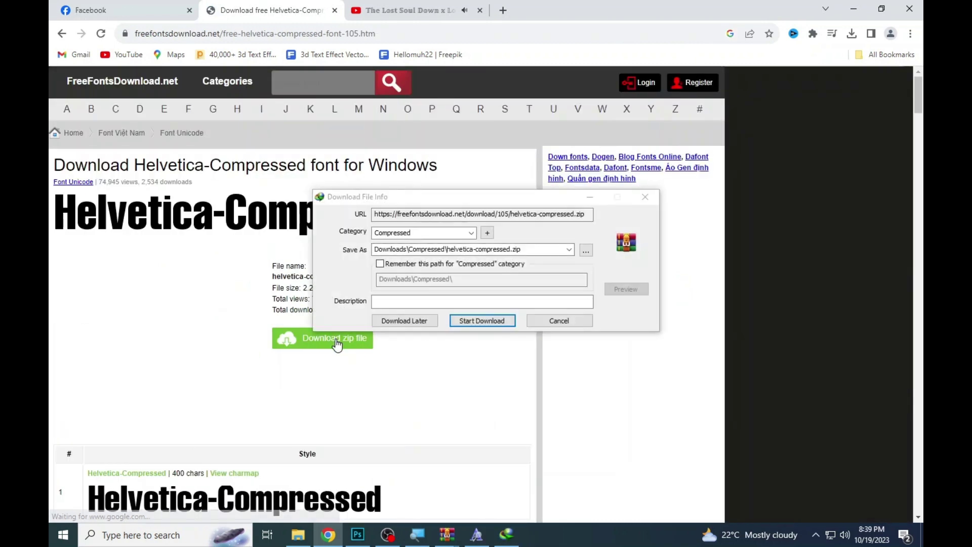
{"action": "left_click", "coordinate": [482, 319]}
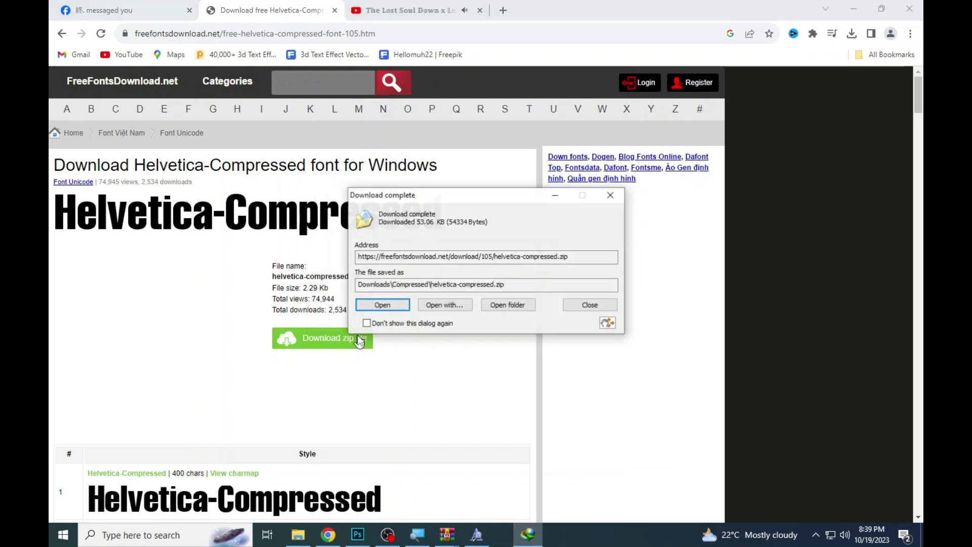
{"action": "left_click", "coordinate": [383, 305]}
{"action": "double_click", "coordinate": [80, 129]}
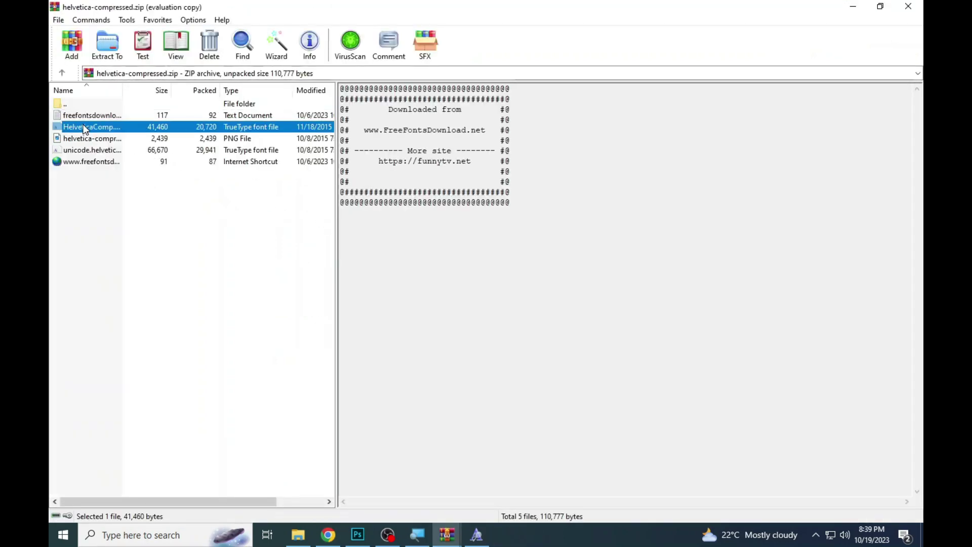
{"action": "left_click", "coordinate": [212, 143]}
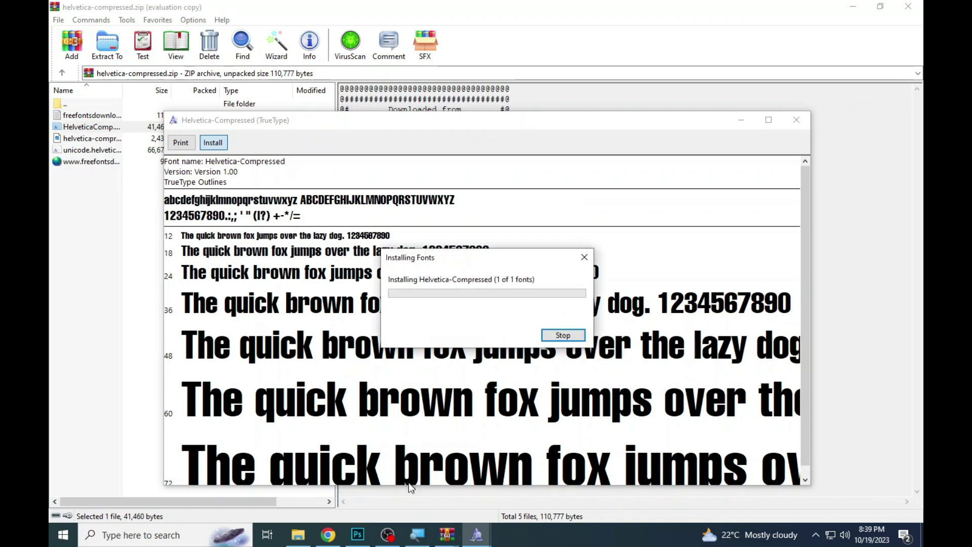
{"action": "left_click", "coordinate": [358, 534]}
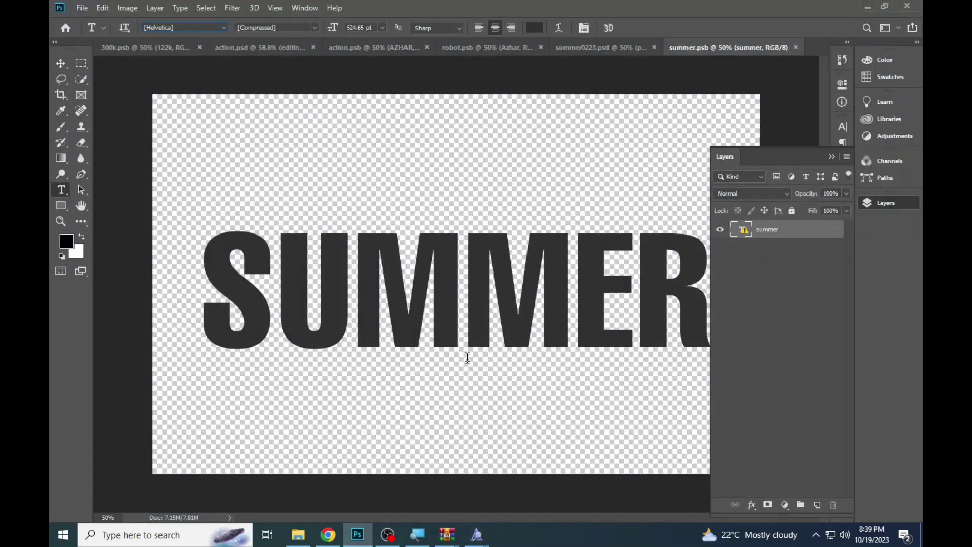
Replace SUMMER with MAGSI in Helvetica-Compressed, commit and save the smart object.
{"action": "left_click", "coordinate": [459, 298]}
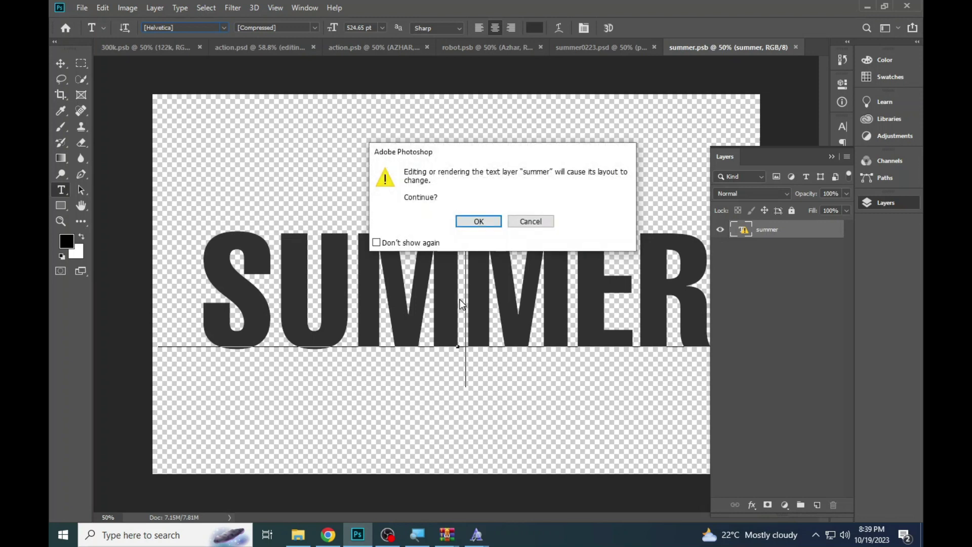
{"action": "left_click", "coordinate": [495, 223]}
{"action": "double_click", "coordinate": [476, 282]}
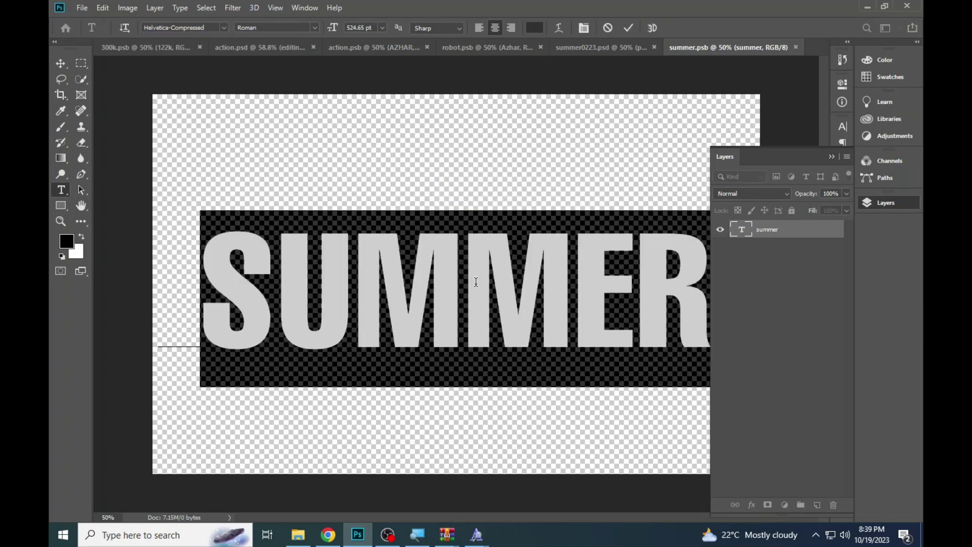
{"action": "type", "text": "MAGSI"}
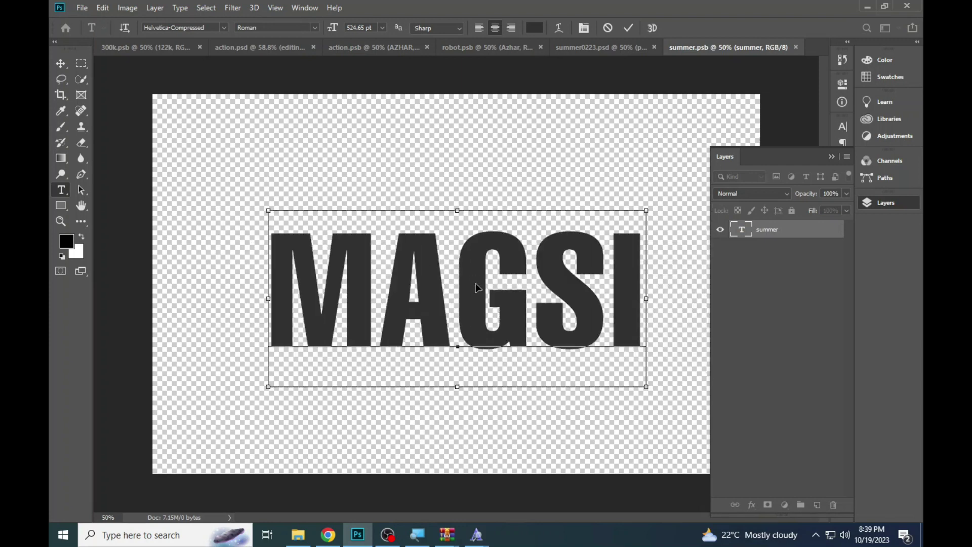
{"action": "key", "text": "ctrl+Return"}
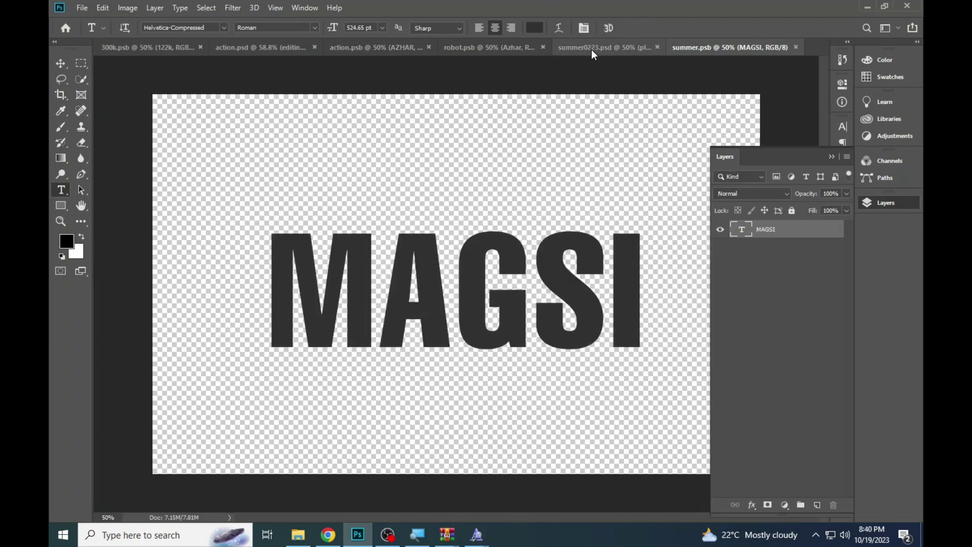
{"action": "key", "text": "ctrl+s"}
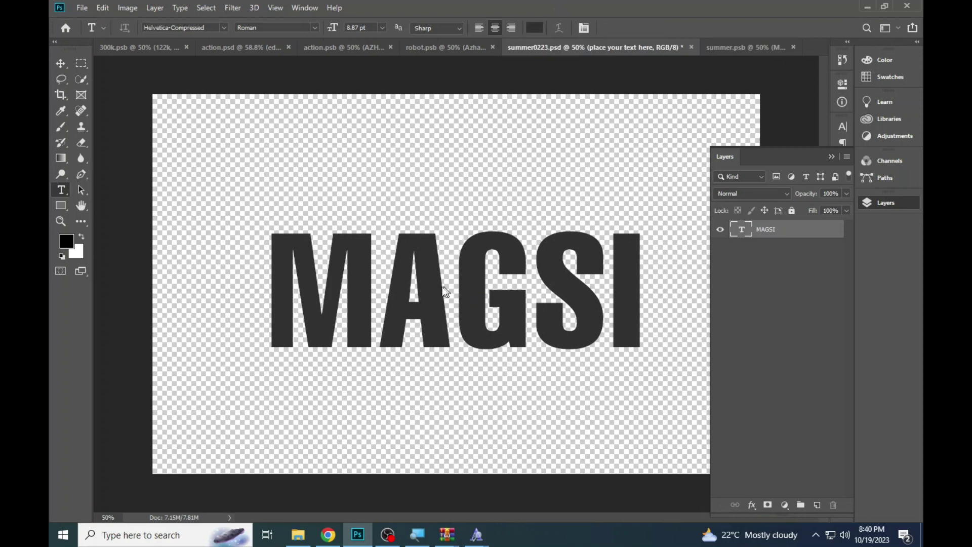
Change the top caption from PSD PREMIUM TEXT EFFECT to WELCOME TO MY PROFILE.
{"action": "left_click", "coordinate": [447, 151]}
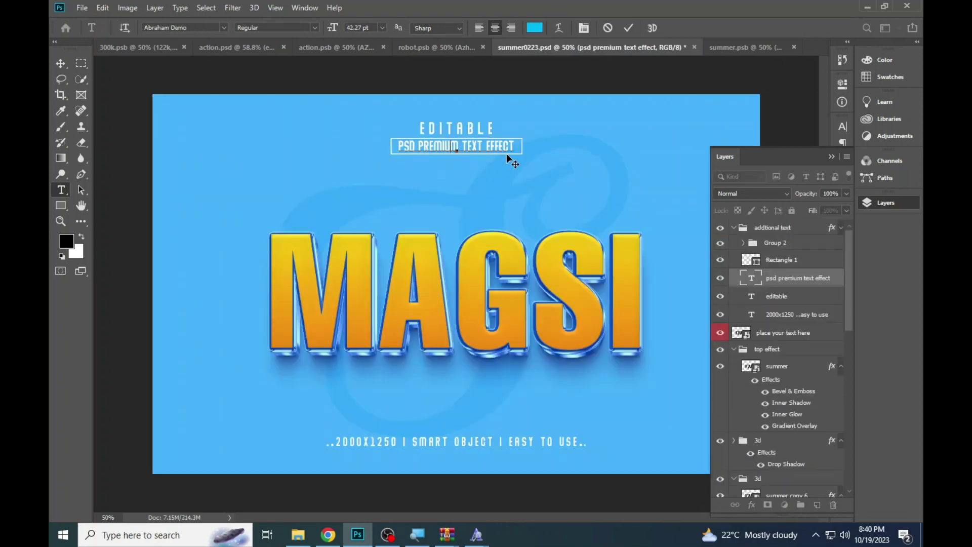
{"action": "key", "text": "ctrl+a"}
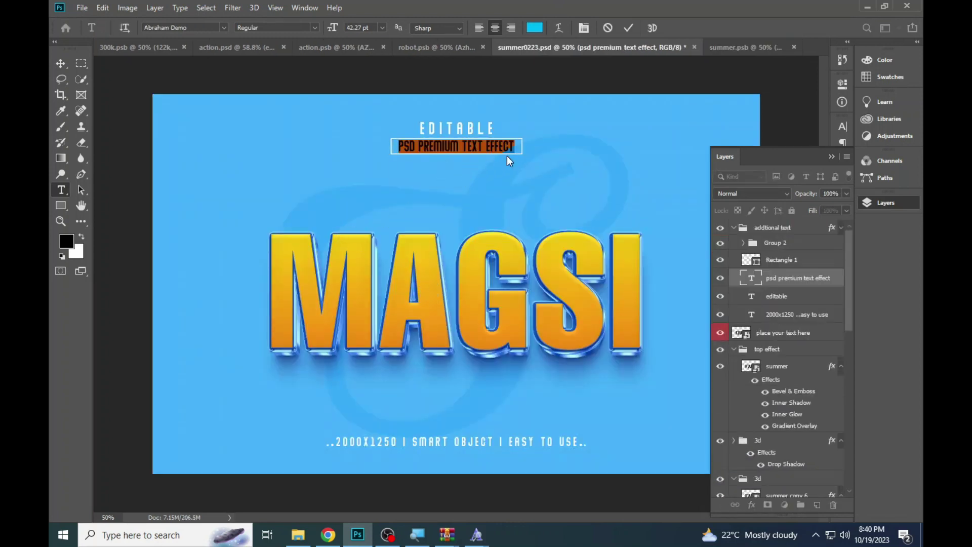
{"action": "type", "text": "WELCOME TO "}
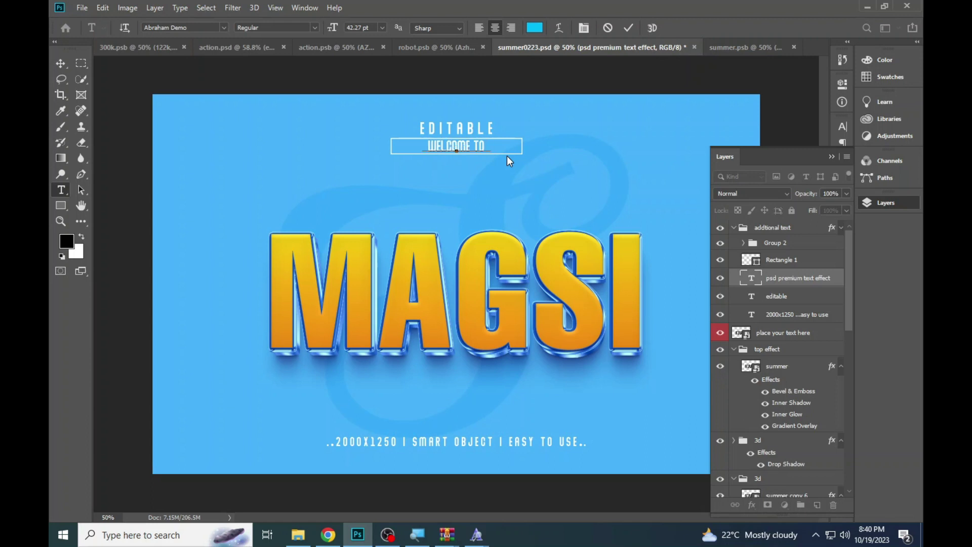
{"action": "type", "text": "MY PROFILE"}
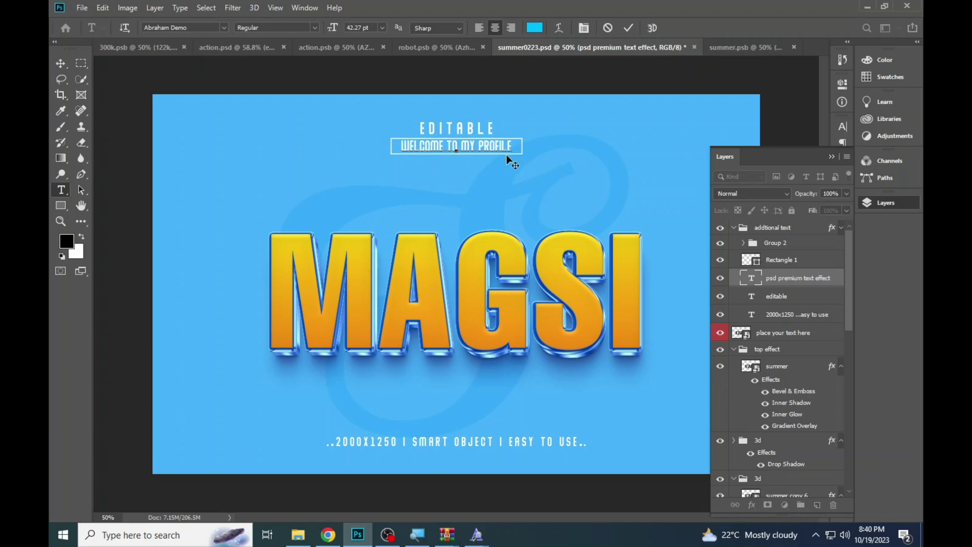
{"action": "left_click", "coordinate": [631, 28]}
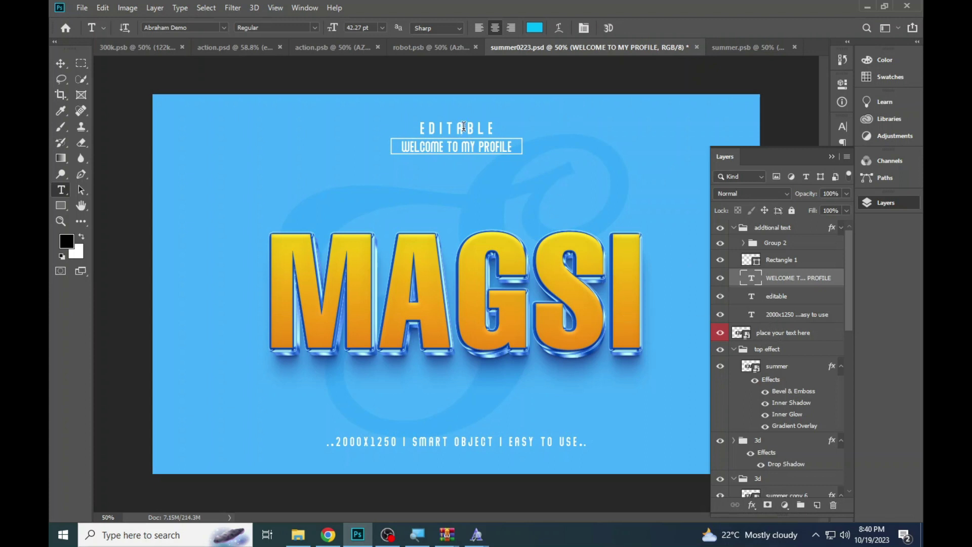
Rewrite the bottom line as a 'PHOTOSHOP BY' credit followed by the author's name.
{"action": "left_click", "coordinate": [456, 440]}
{"action": "triple_click", "coordinate": [458, 439]}
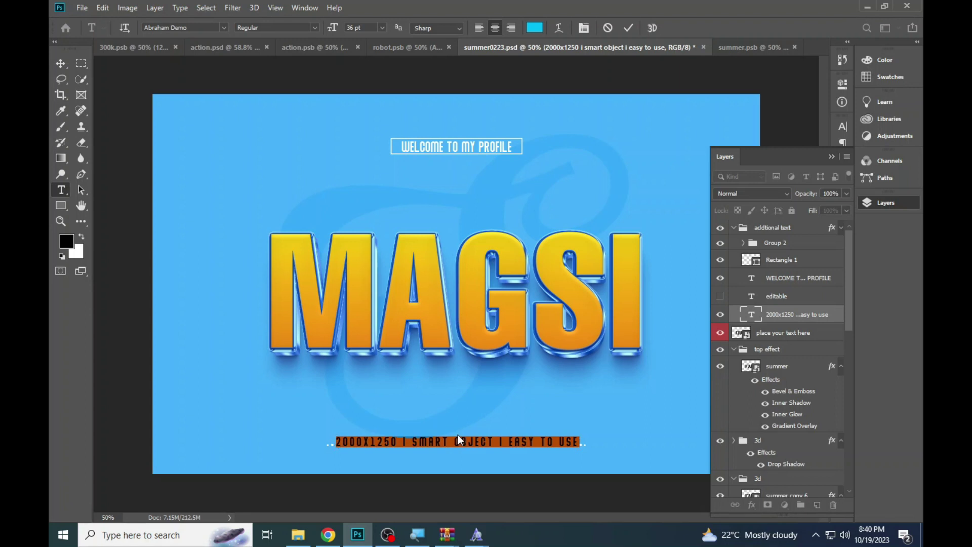
{"action": "key", "text": "ctrl+h"}
{"action": "type", "text": "PHOTOS"}
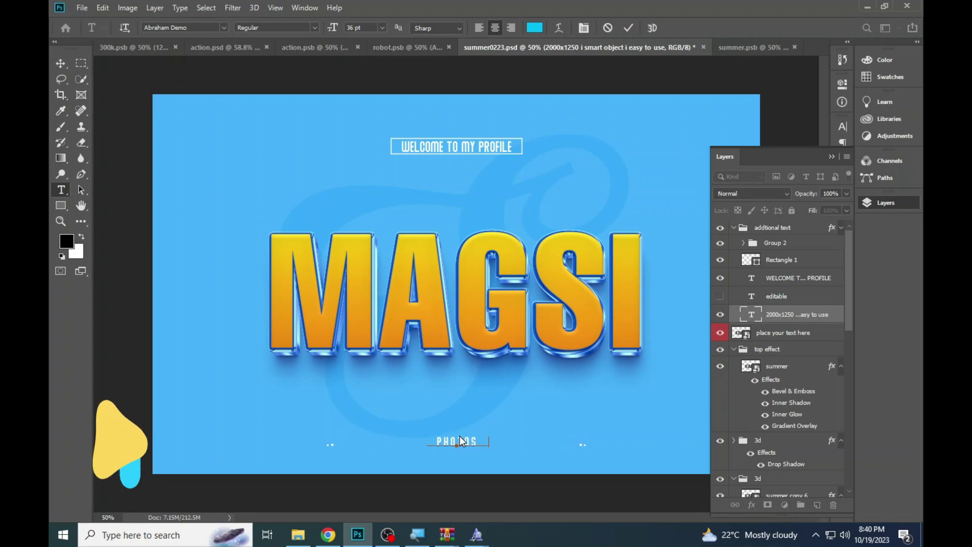
{"action": "type", "text": "HOP BY  "}
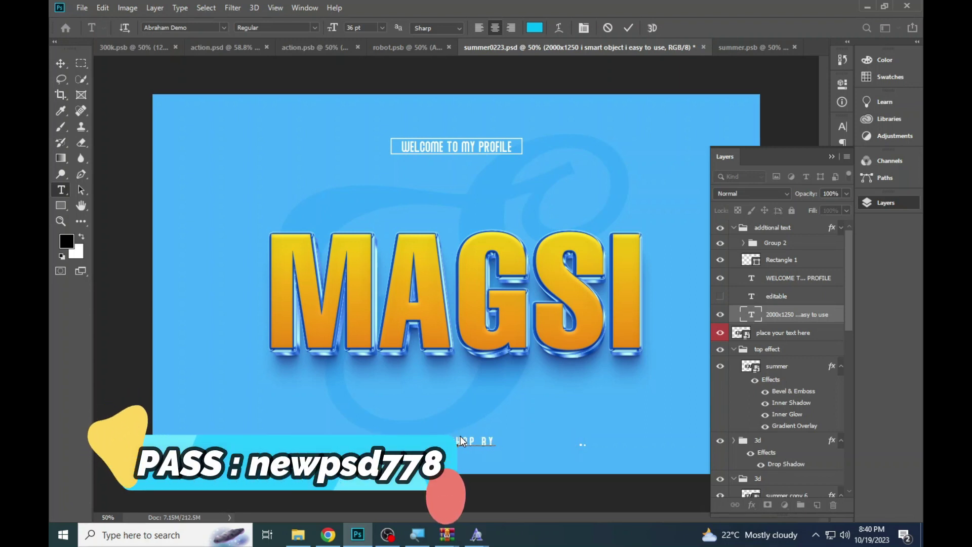
{"action": "type", "text": "MAGSIH"}
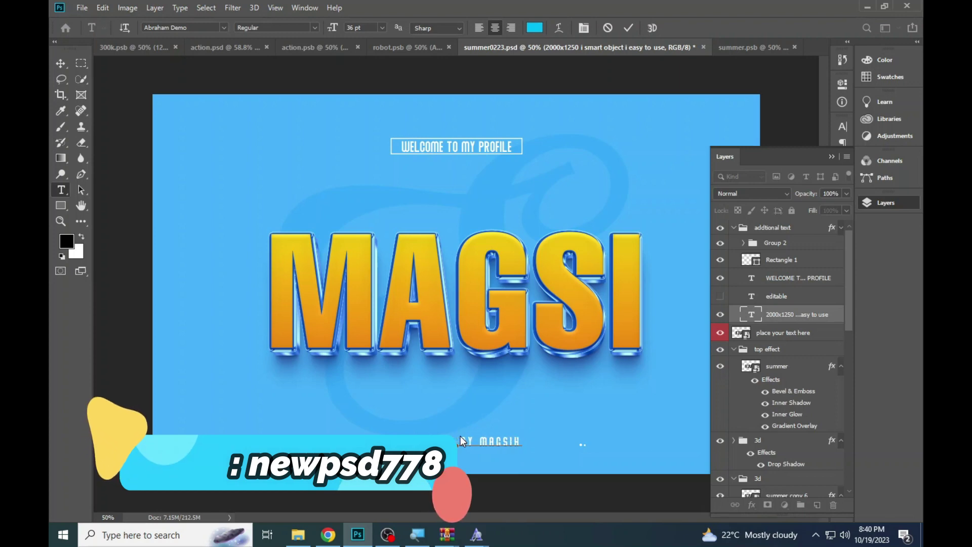
{"action": "type", "text": "UR"}
{"action": "type", "text": " Y"}
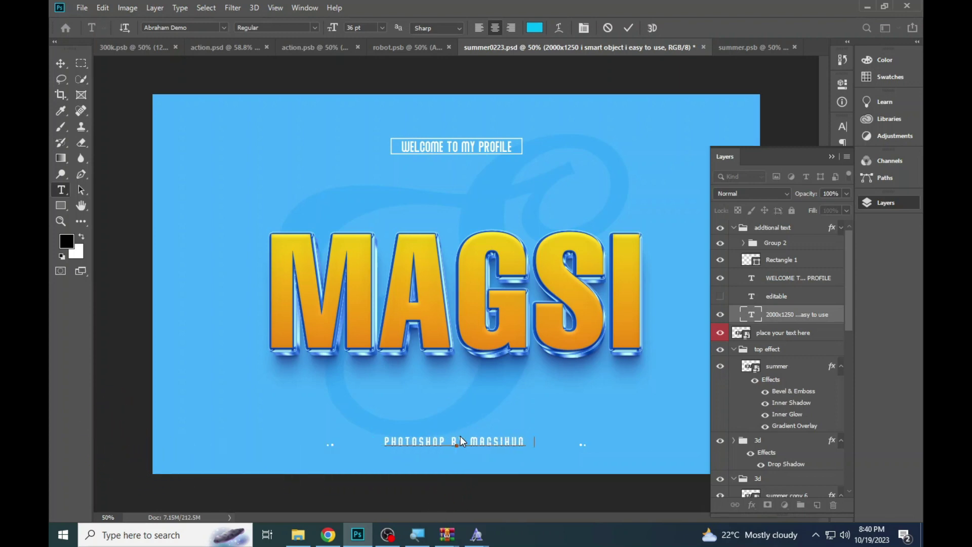
{"action": "type", "text": "AAR"}
{"action": "key", "text": "ctrl"}
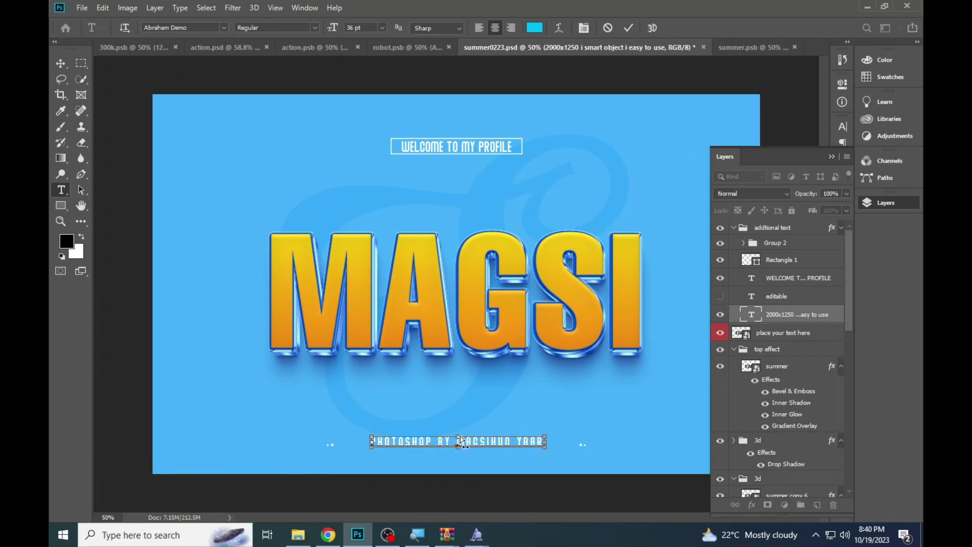
Save a copy of the design as a JPEG file.
{"action": "key", "text": "ctrl+shift+s"}
{"action": "left_click", "coordinate": [213, 407]}
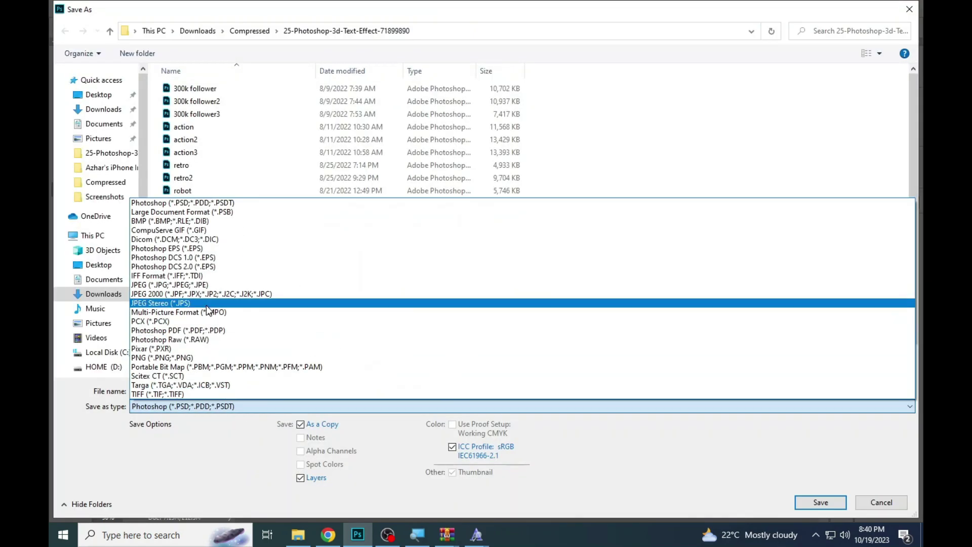
{"action": "left_click", "coordinate": [205, 285]}
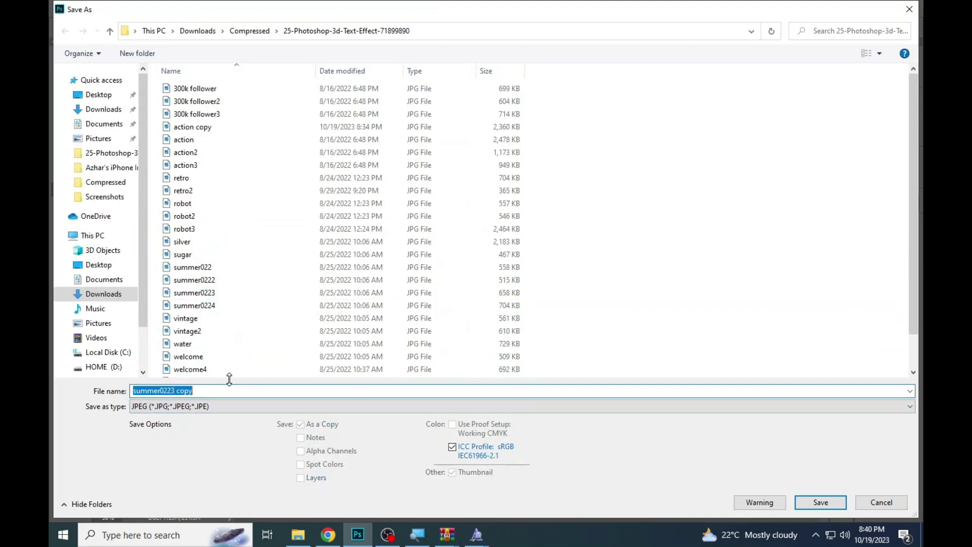
{"action": "key", "text": "Return"}
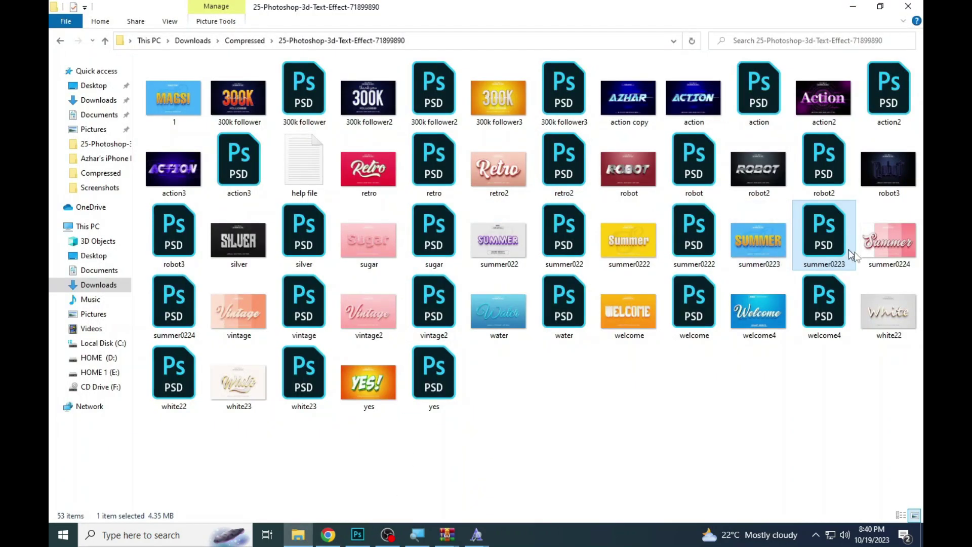
Preview summer0224.jpg in Photos, then open water.psd in Photoshop.
{"action": "double_click", "coordinate": [890, 243]}
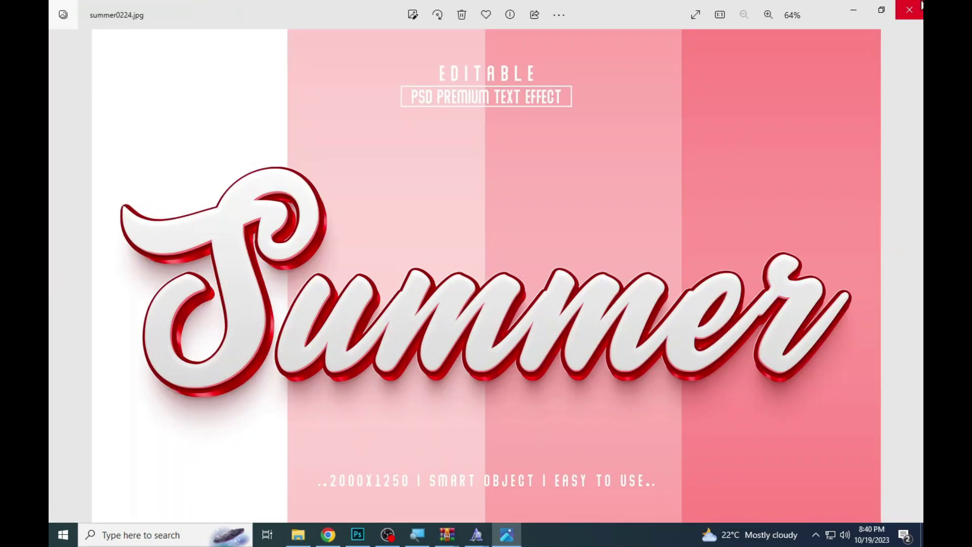
{"action": "left_click", "coordinate": [922, 5]}
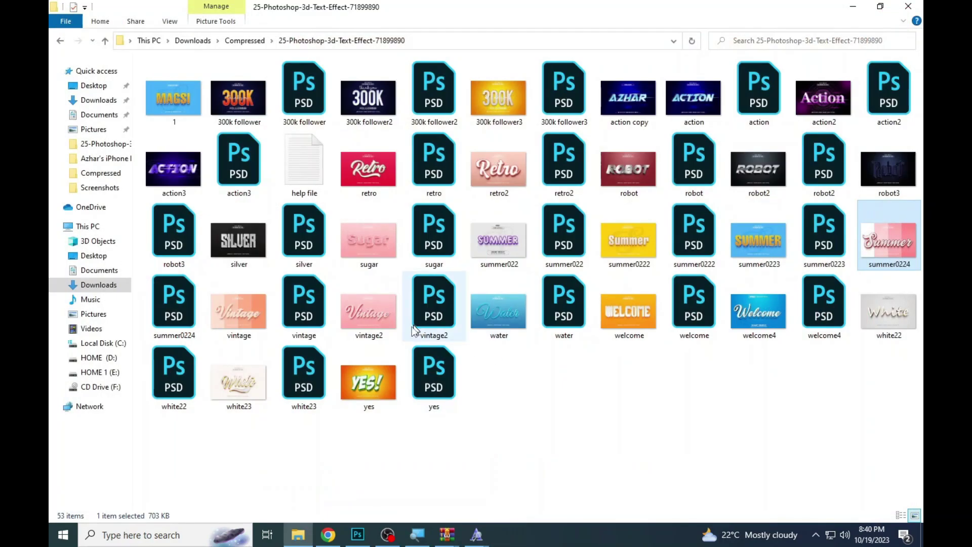
{"action": "double_click", "coordinate": [546, 304]}
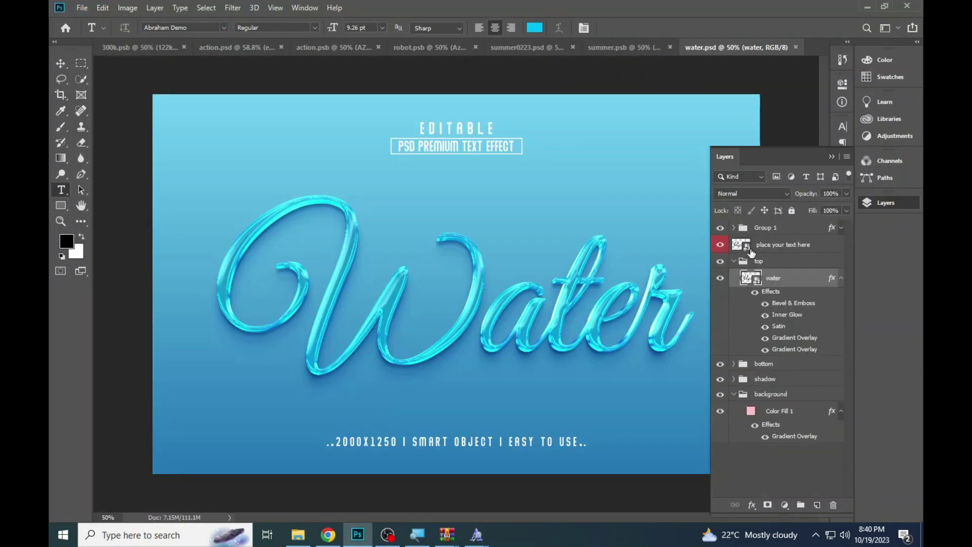
Open the Water smart object, copy its missing GoodVibrations font name, and return to Chrome's results.
{"action": "double_click", "coordinate": [744, 247]}
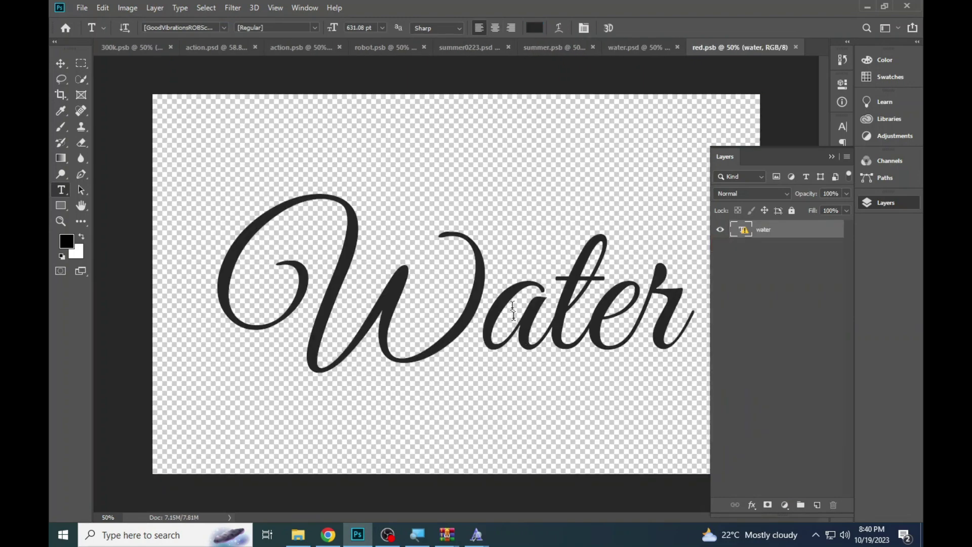
{"action": "left_click", "coordinate": [513, 310]}
{"action": "left_click", "coordinate": [509, 229]}
{"action": "left_click", "coordinate": [199, 29]}
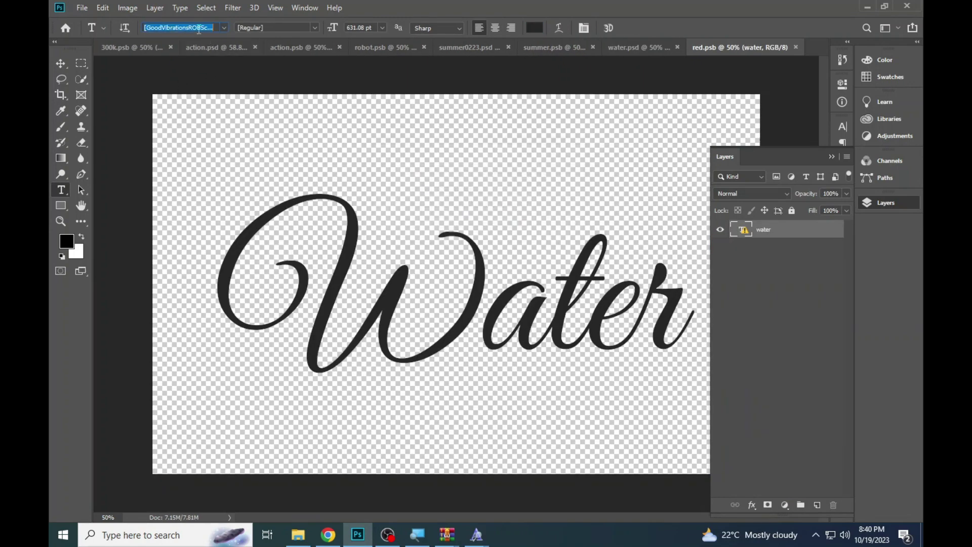
{"action": "right_click", "coordinate": [198, 28]}
{"action": "left_click", "coordinate": [243, 68]}
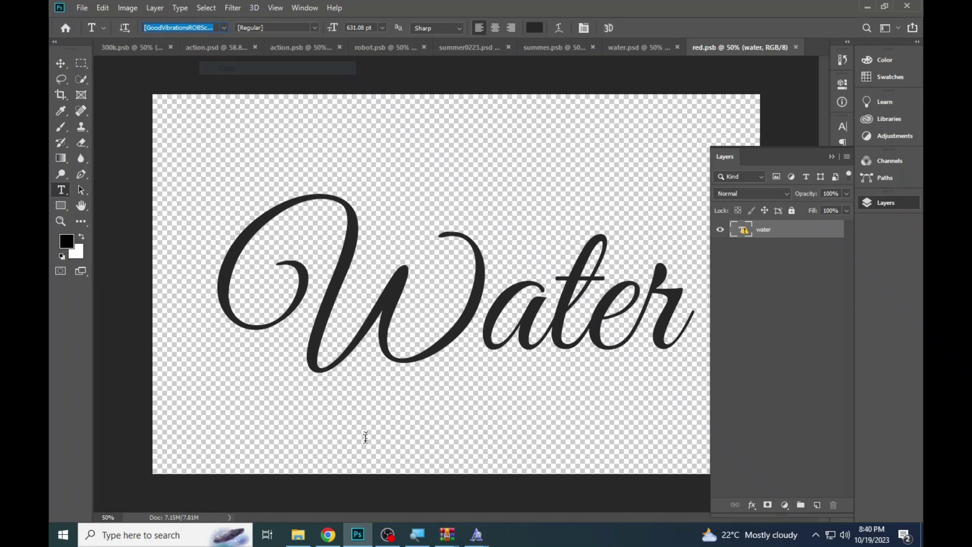
{"action": "left_click", "coordinate": [328, 535]}
{"action": "left_click", "coordinate": [62, 33]}
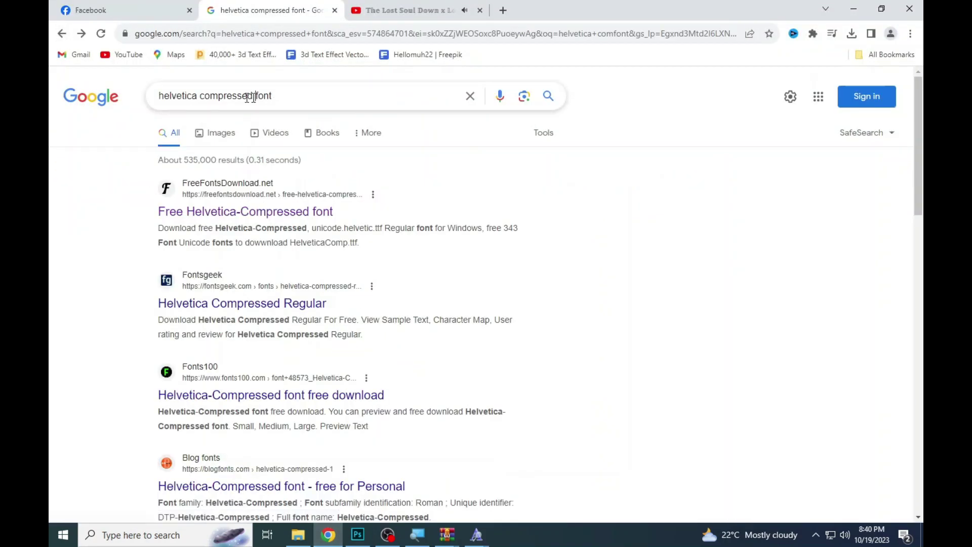
Search Google for the copied font name and open the fontsfree.net Good Vibrations Script page.
{"action": "left_click_drag", "start_coordinate": [251, 98], "coordinate": [154, 96]}
{"action": "key", "text": "ctrl+v"}
{"action": "key", "text": "Return"}
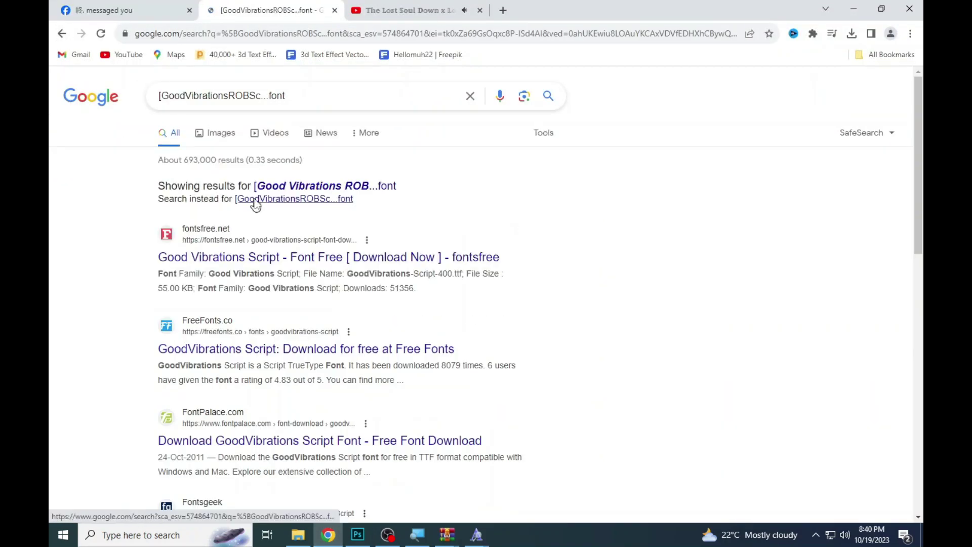
{"action": "left_click", "coordinate": [253, 263]}
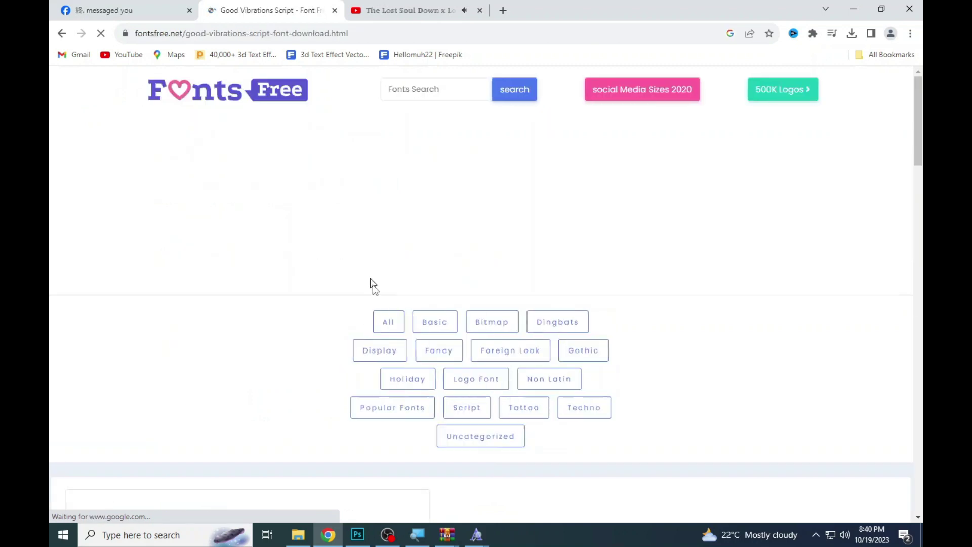
Download the Good Vibrations Script font as a TTF file, backing out of ad pages.
{"action": "scroll", "coordinate": [350, 329], "scroll_direction": "down", "scroll_amount": 5}
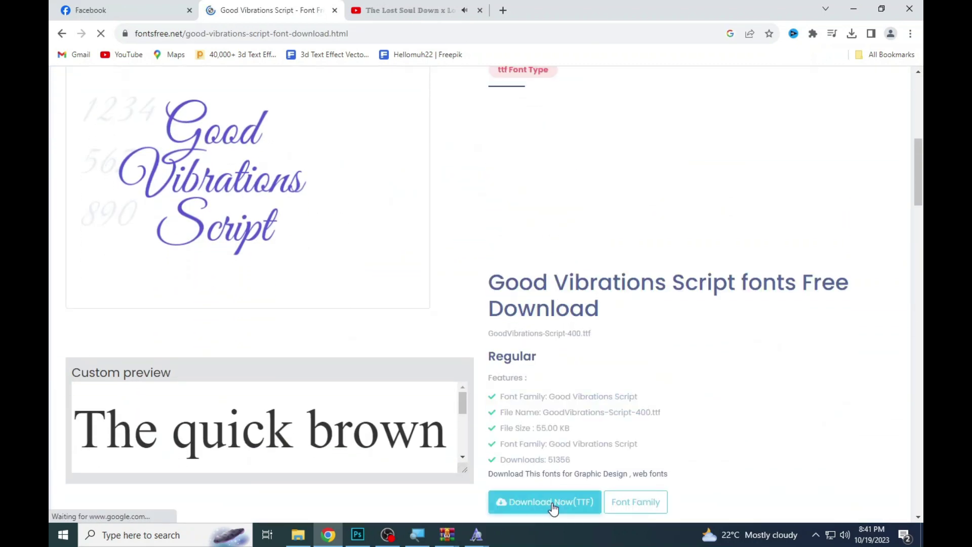
{"action": "left_click", "coordinate": [553, 506]}
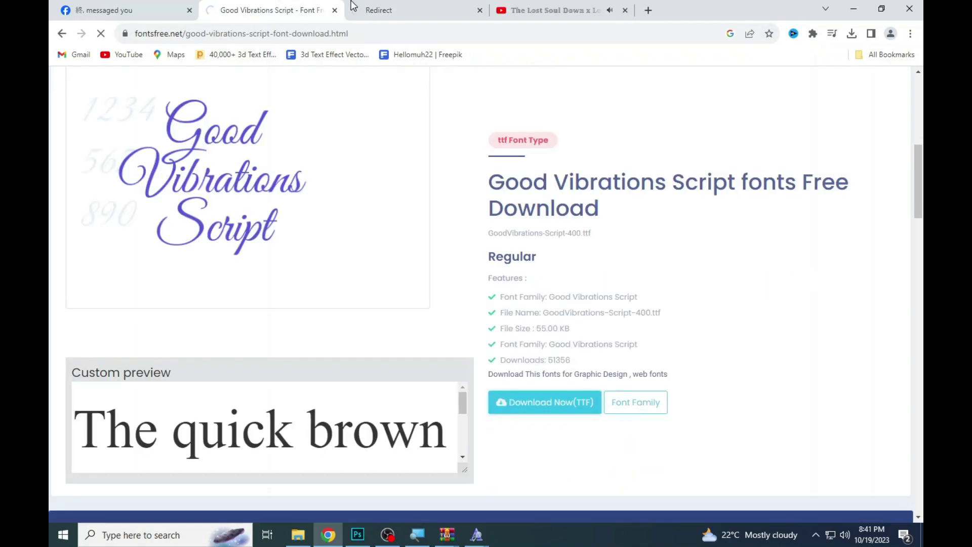
{"action": "left_click", "coordinate": [295, 6]}
{"action": "scroll", "coordinate": [553, 272], "scroll_direction": "down", "scroll_amount": 2}
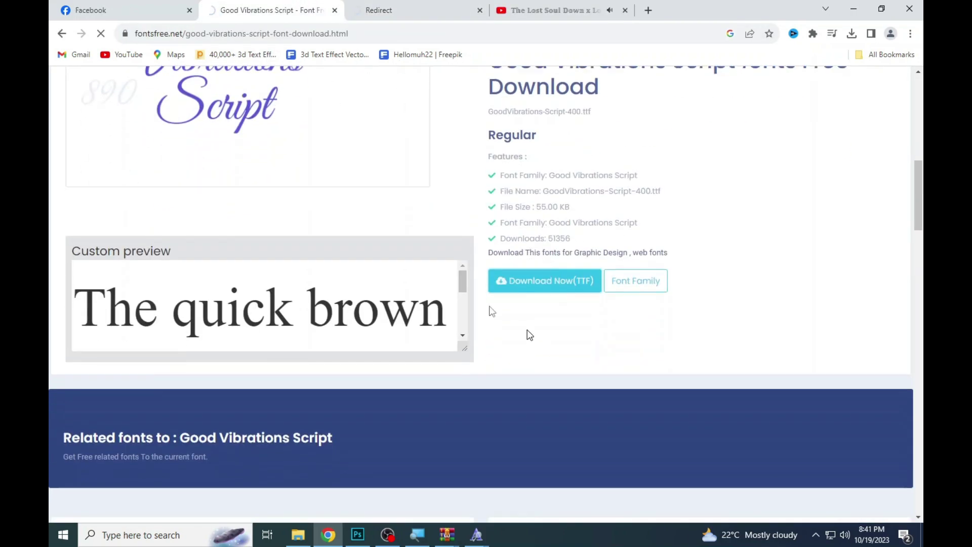
{"action": "left_click", "coordinate": [385, 10]}
{"action": "left_click", "coordinate": [277, 8]}
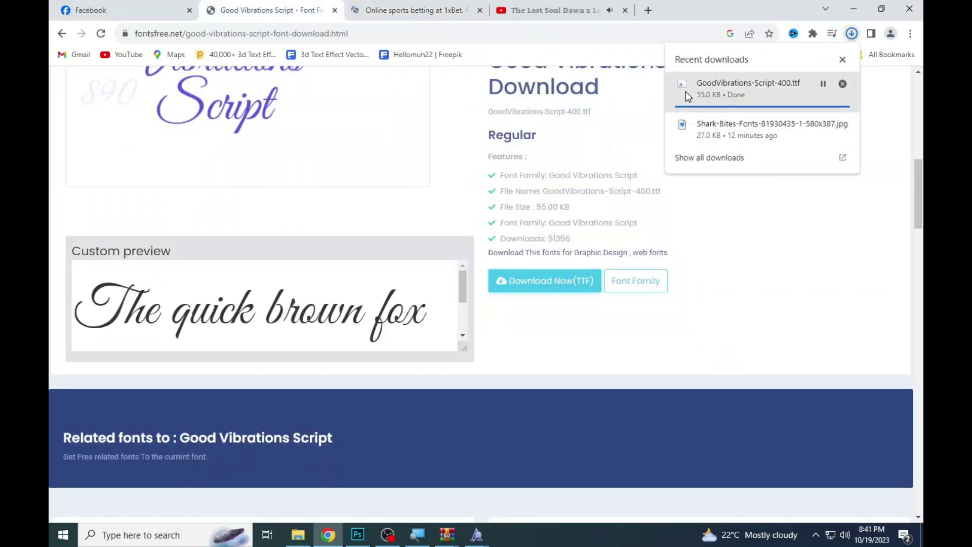
Install the downloaded GoodVibrations font and close the betting ad tab.
{"action": "left_click", "coordinate": [686, 91]}
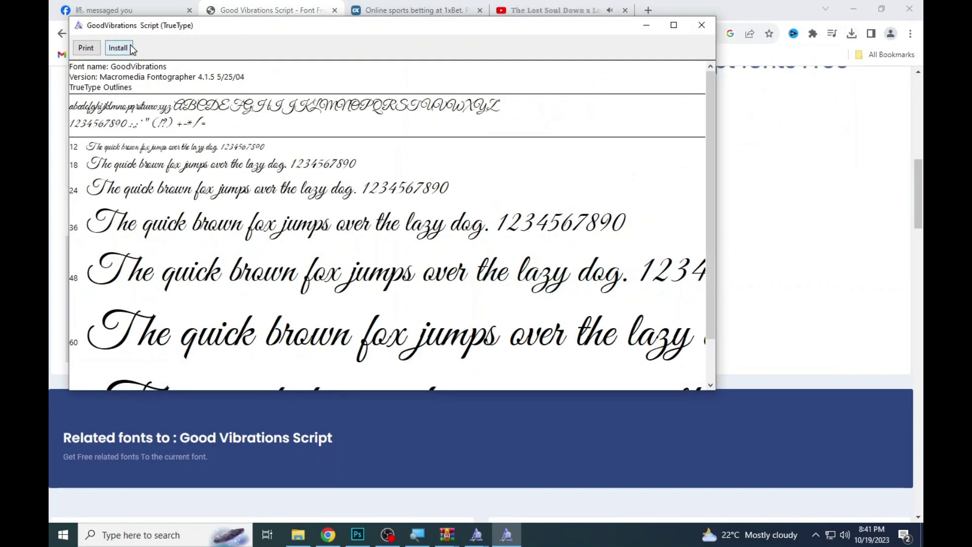
{"action": "left_click", "coordinate": [119, 49]}
{"action": "left_click", "coordinate": [337, 16]}
{"action": "left_click", "coordinate": [62, 34]}
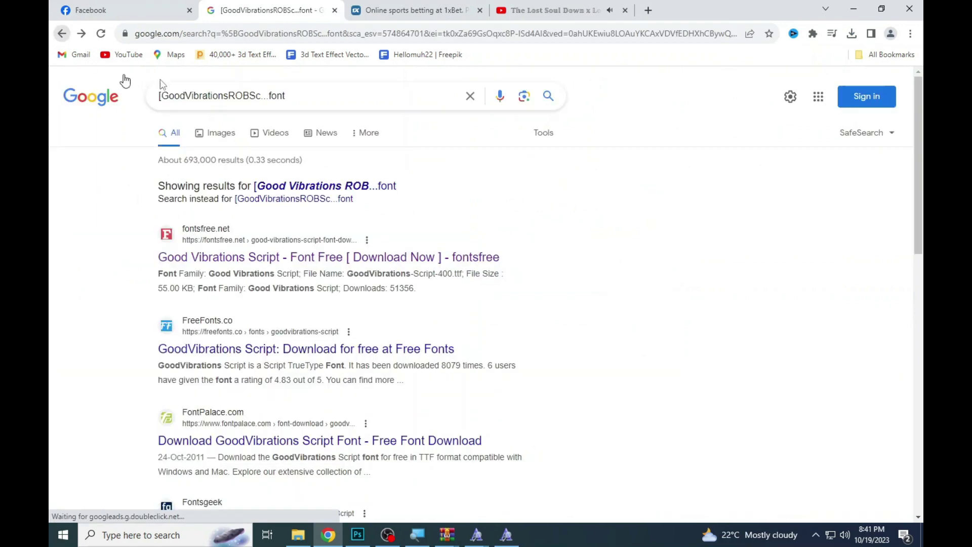
{"action": "left_click", "coordinate": [407, 7]}
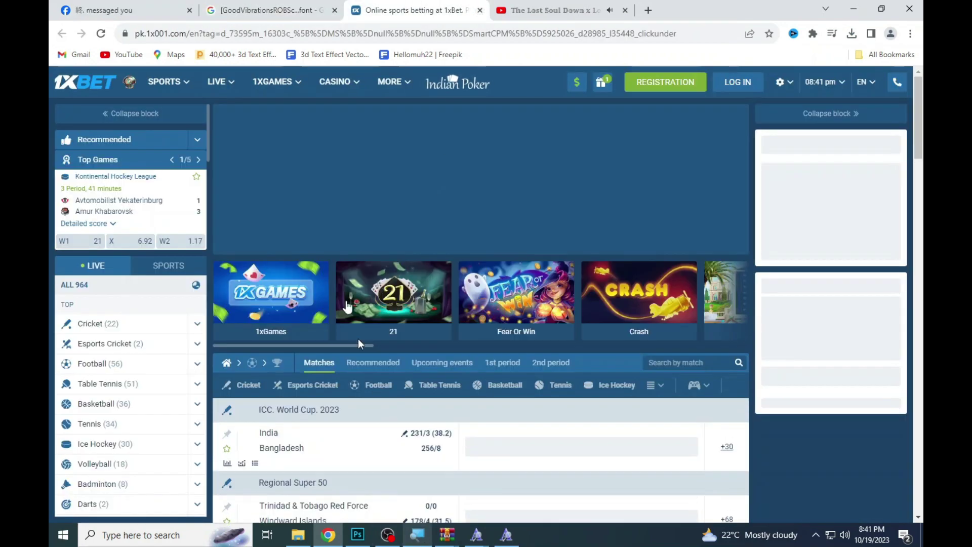
{"action": "key", "text": "ctrl+w"}
{"action": "left_click", "coordinate": [361, 537]}
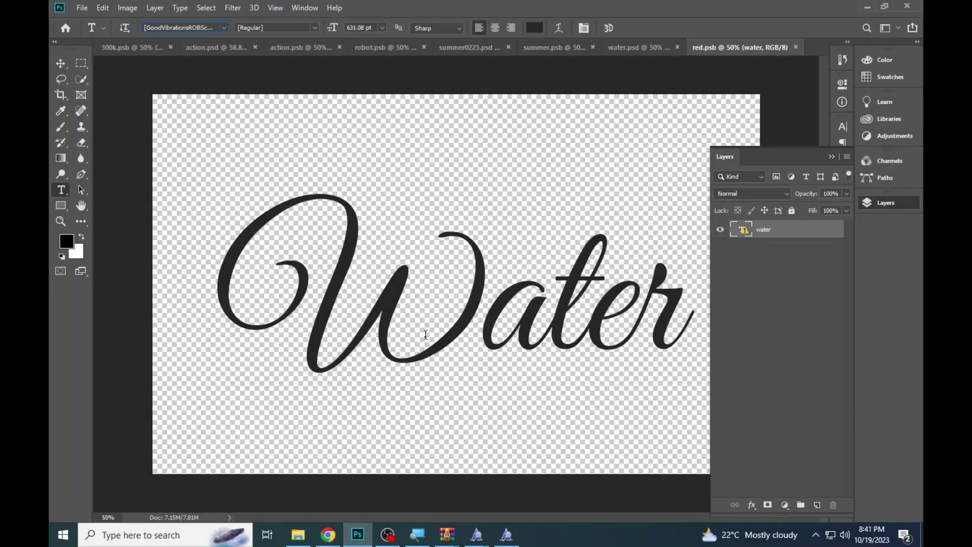
Apply the Good Vibrations Script font to the Water text.
{"action": "left_click", "coordinate": [509, 263]}
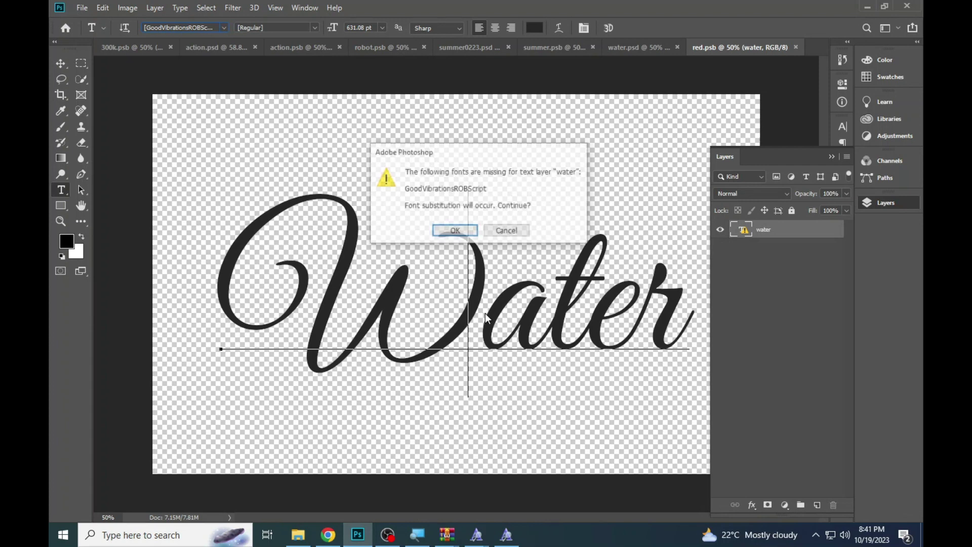
{"action": "left_click", "coordinate": [456, 230]}
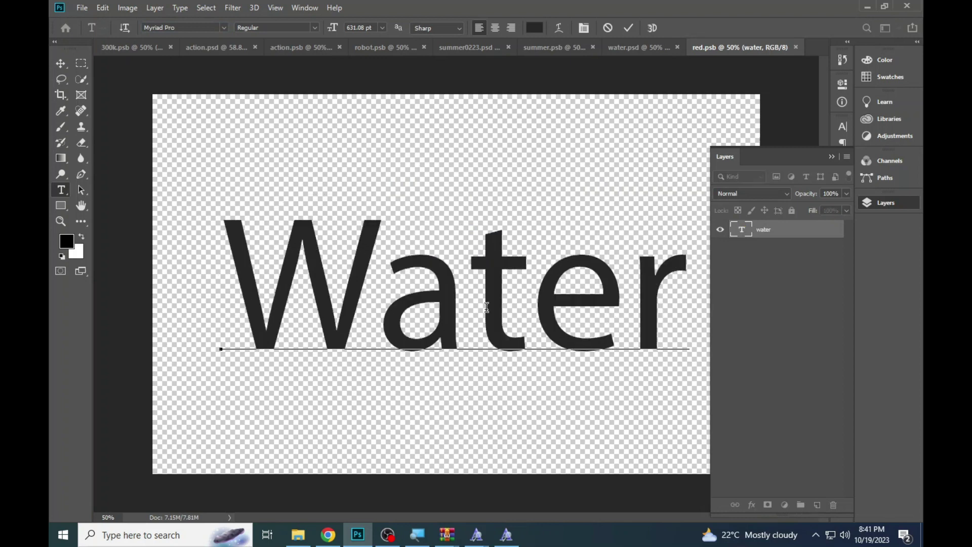
{"action": "double_click", "coordinate": [487, 307]}
{"action": "left_click", "coordinate": [199, 26]}
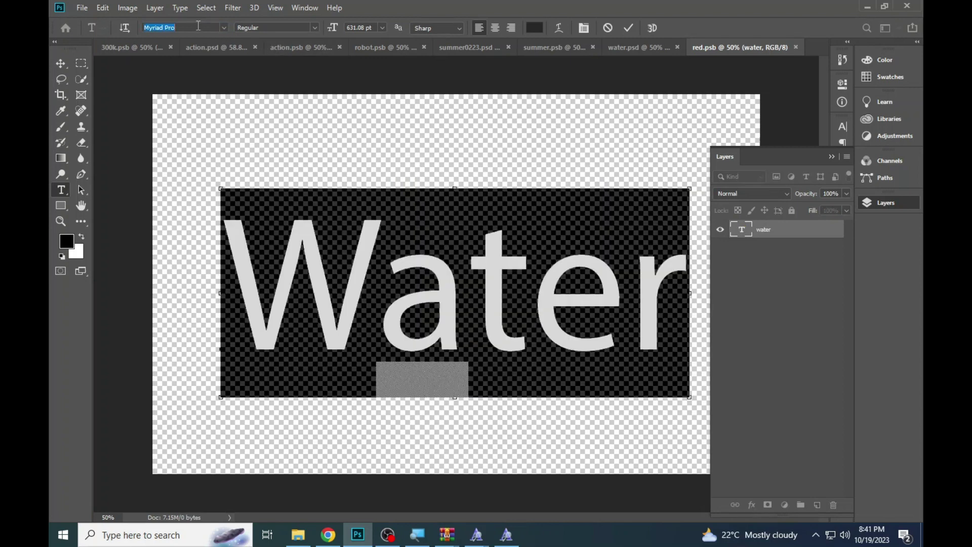
{"action": "key", "text": "ctrl+v"}
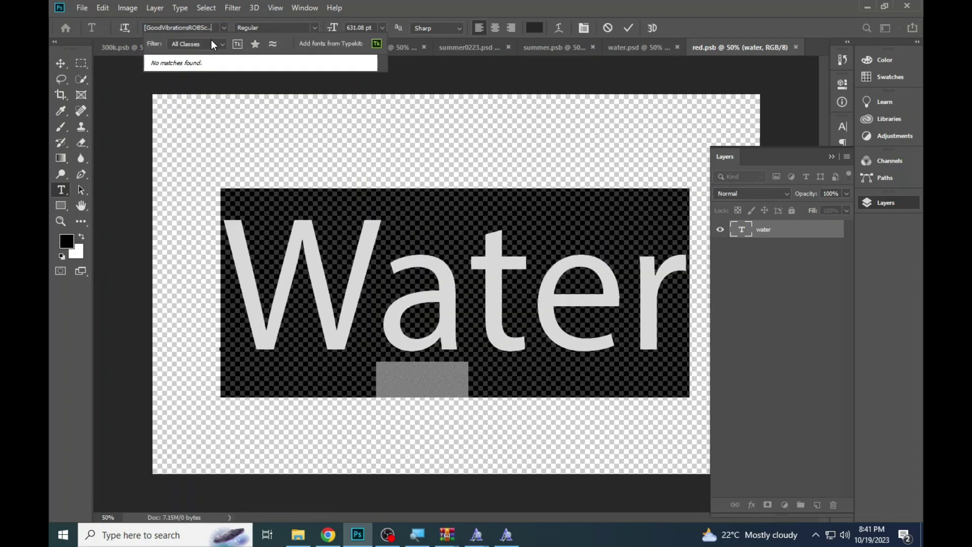
{"action": "key", "text": "BackSpace"}
{"action": "key", "text": "BackSpace"}
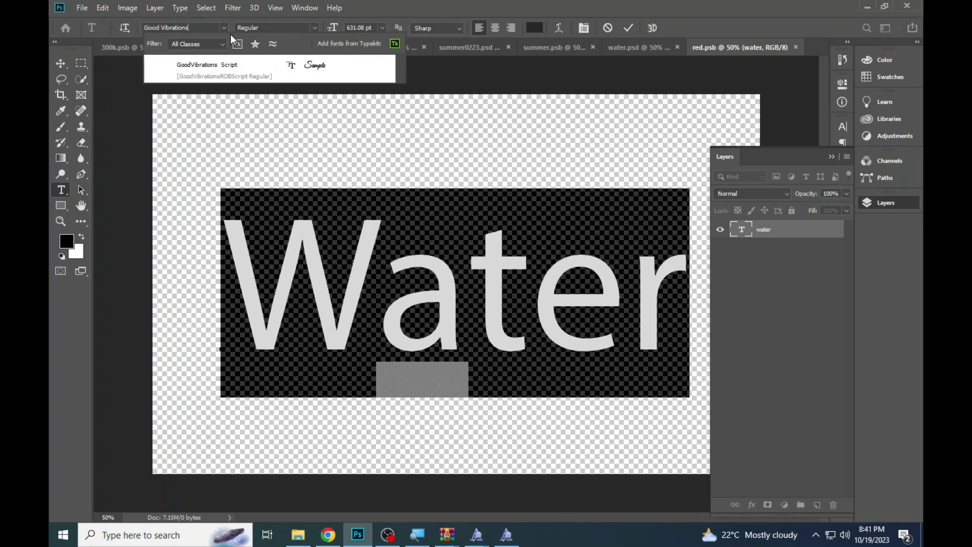
{"action": "left_click", "coordinate": [244, 65]}
{"action": "left_click", "coordinate": [533, 297]}
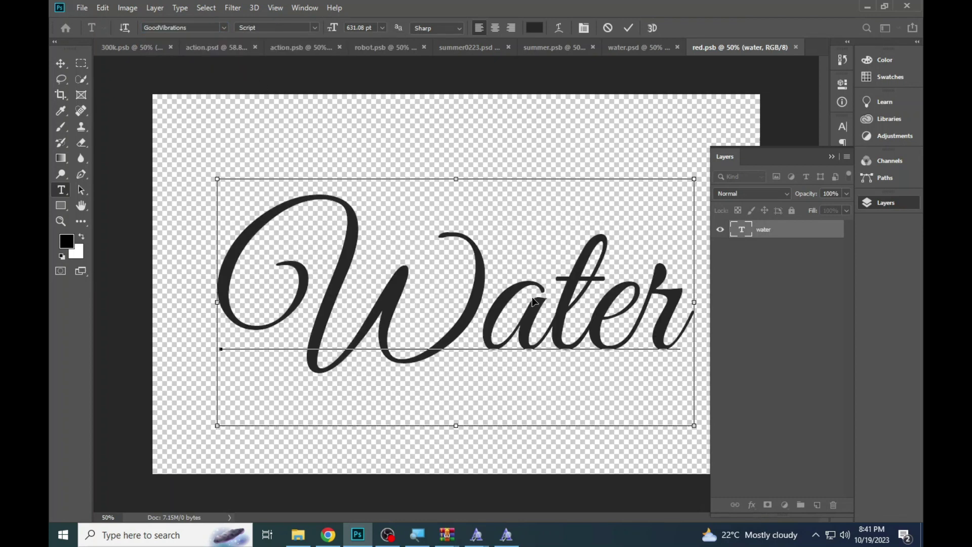
Replace the Water text with Ayesha and turn off All Caps.
{"action": "key", "text": "ctrl+a"}
{"action": "key", "text": "Left"}
{"action": "type", "text": "a"}
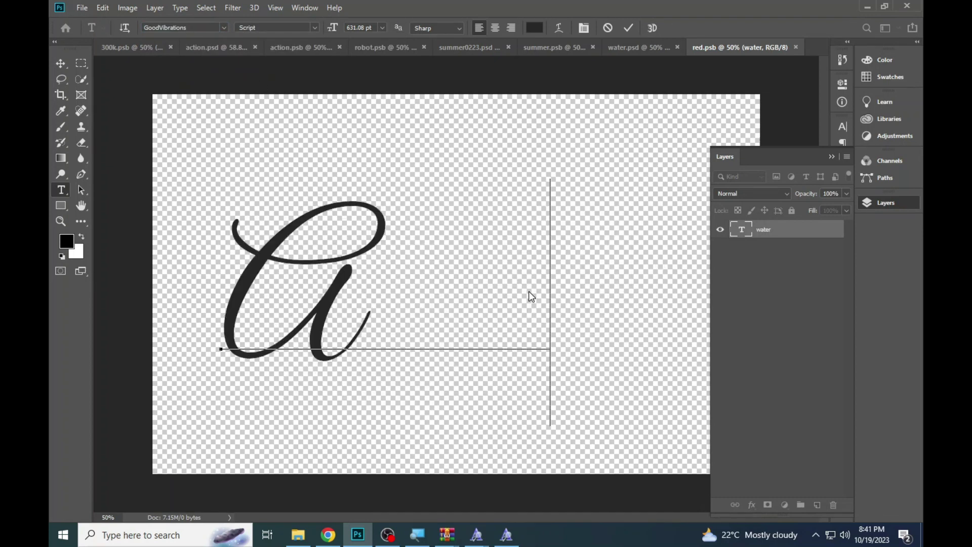
{"action": "type", "text": "oyE"}
{"action": "key", "text": "ctrl+a"}
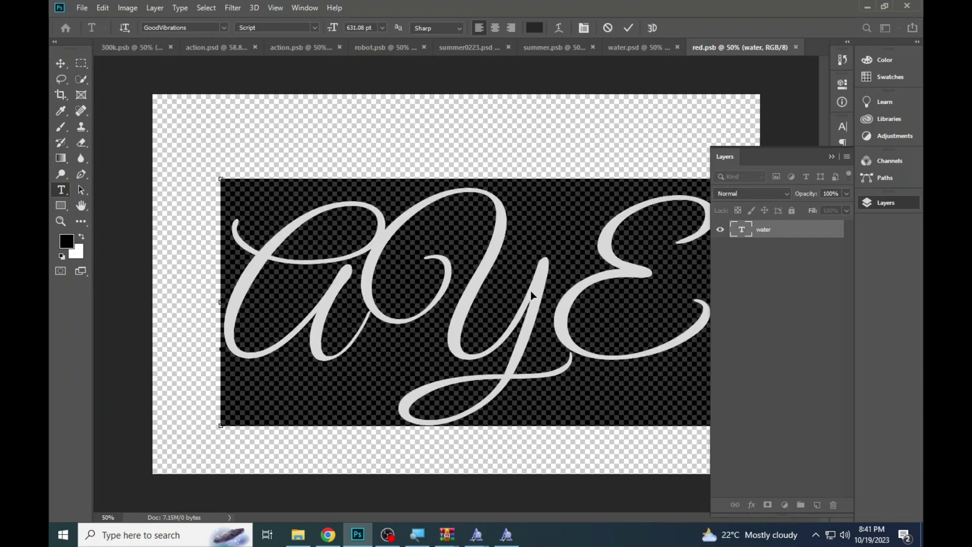
{"action": "left_click", "coordinate": [581, 32]}
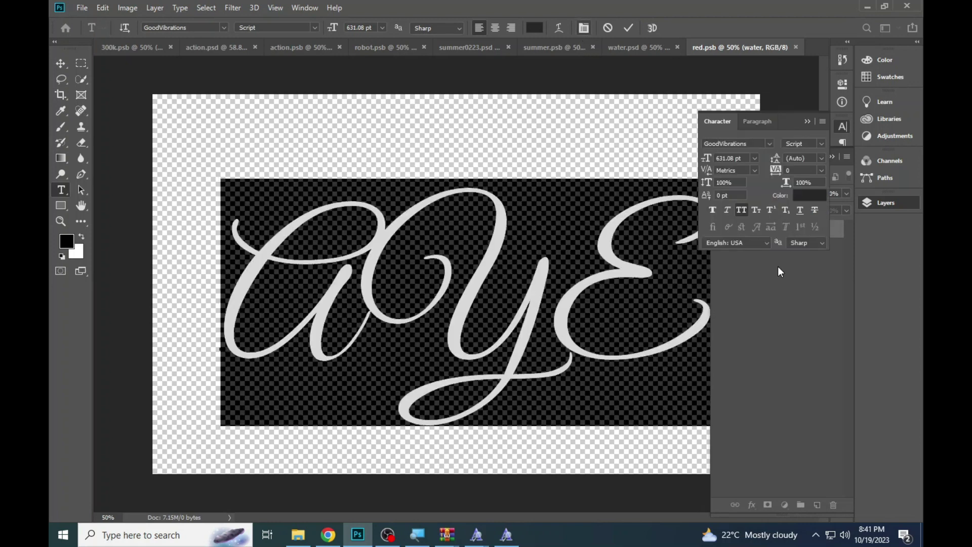
{"action": "left_click", "coordinate": [741, 211]}
{"action": "key", "text": "ctrl+Return"}
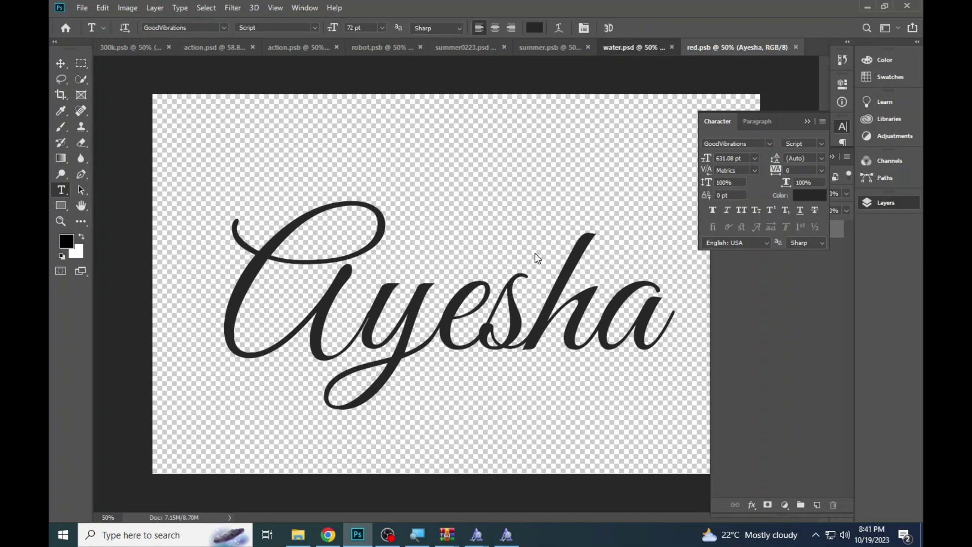
Fit the water template on screen, close it without saving, and return to the template folder.
{"action": "left_click", "coordinate": [633, 47]}
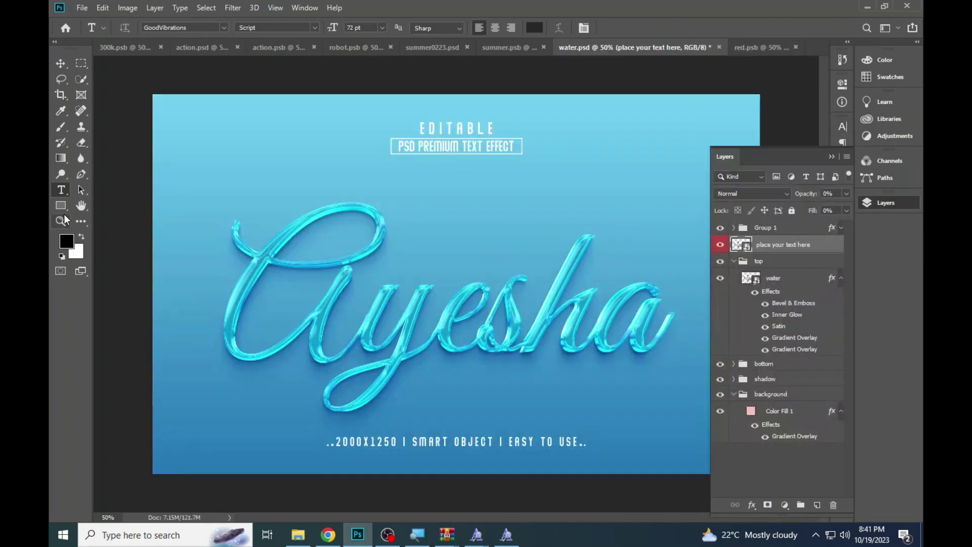
{"action": "left_click", "coordinate": [61, 220]}
{"action": "left_click", "coordinate": [297, 285]}
{"action": "right_click", "coordinate": [254, 247]}
{"action": "left_click", "coordinate": [291, 257]}
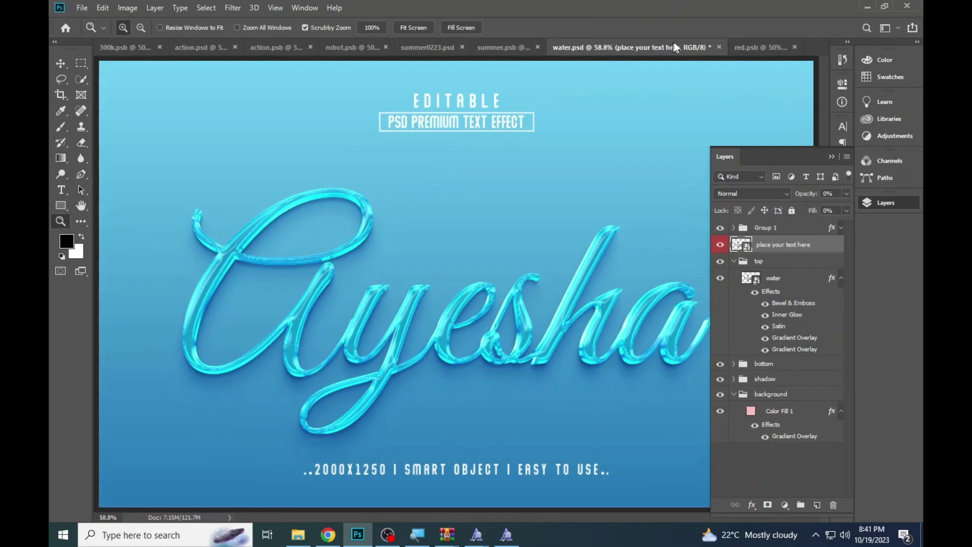
{"action": "left_click", "coordinate": [719, 47]}
{"action": "left_click", "coordinate": [480, 202]}
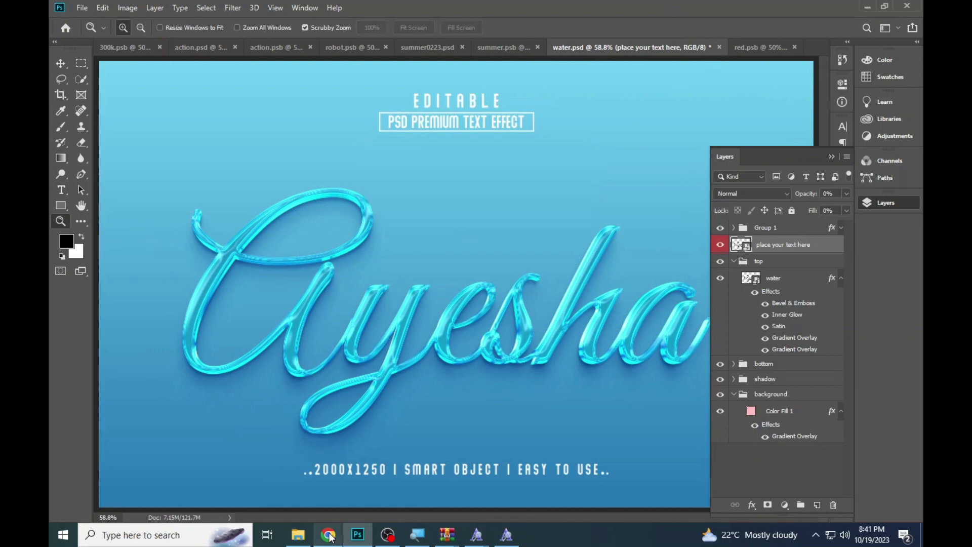
{"action": "left_click", "coordinate": [299, 535]}
{"action": "left_click", "coordinate": [898, 310]}
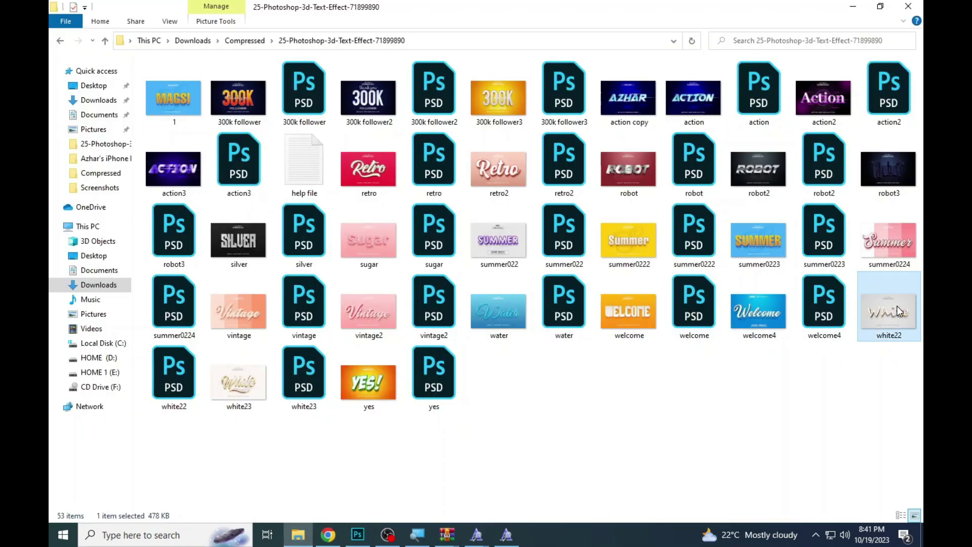
Preview white22.jpg and neighbouring images in Photos, then open the white22 PSD in Photoshop.
{"action": "double_click", "coordinate": [899, 310]}
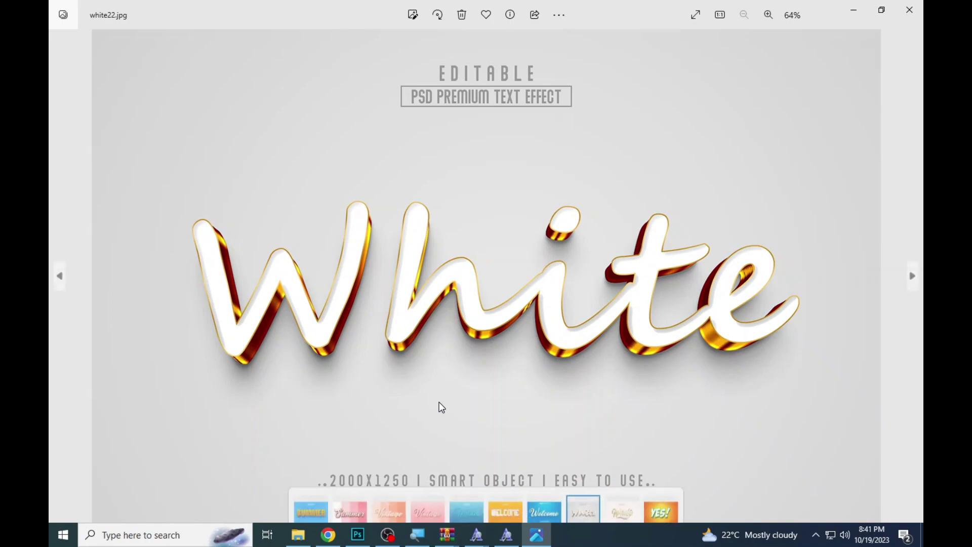
{"action": "key", "text": "Right"}
{"action": "key", "text": "Right"}
{"action": "key", "text": "Left"}
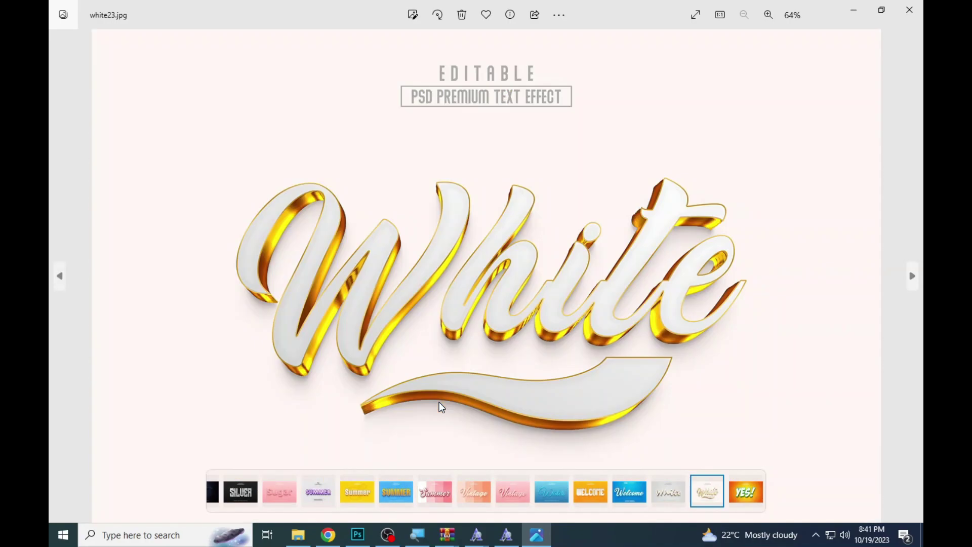
{"action": "key", "text": "Left"}
{"action": "key", "text": "Left"}
{"action": "key", "text": "alt+F4"}
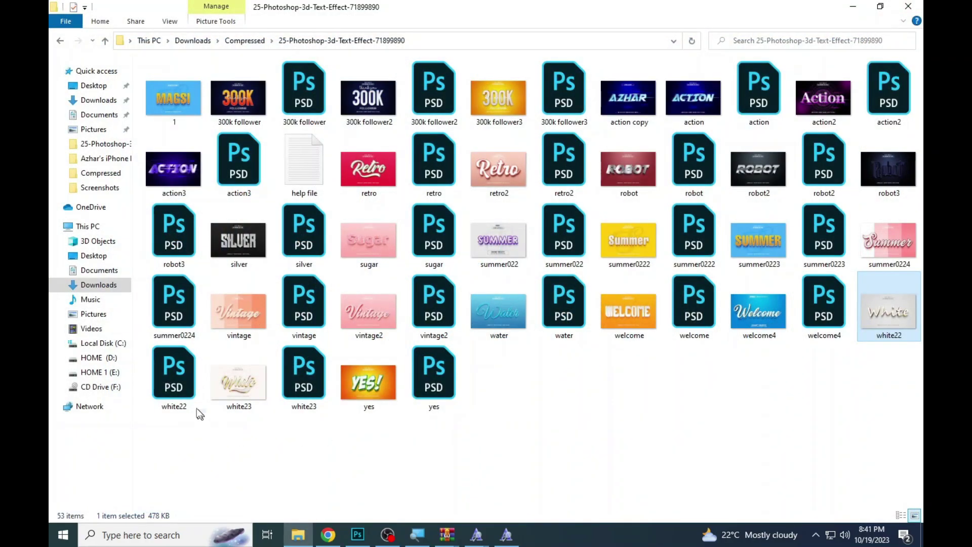
{"action": "double_click", "coordinate": [185, 374]}
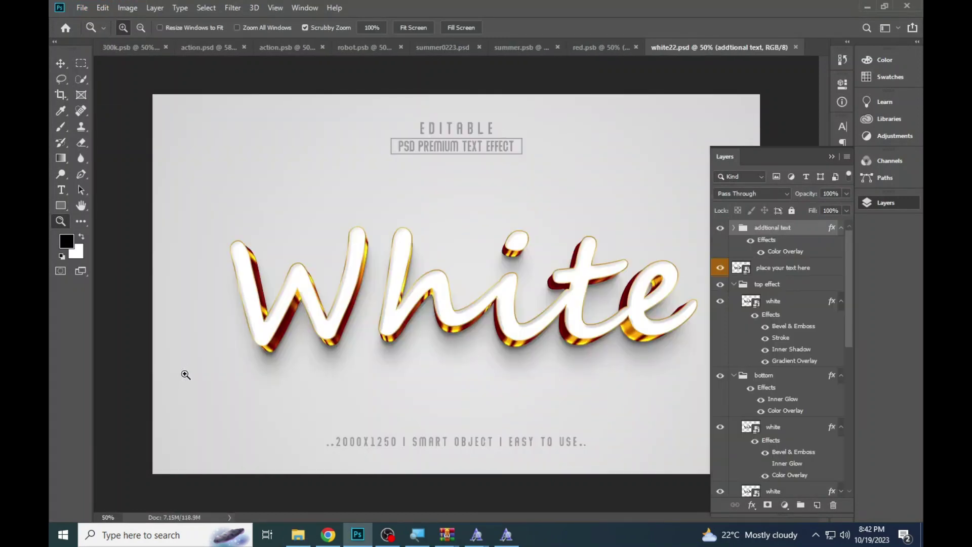
In the smart object, retype White as DESIGN, turn off All Caps and make it bold.
{"action": "double_click", "coordinate": [746, 272]}
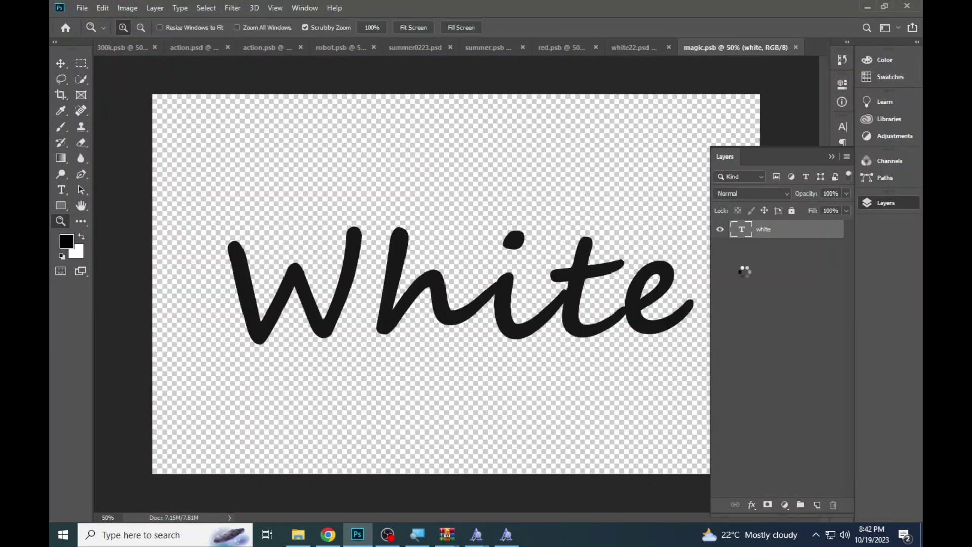
{"action": "left_click", "coordinate": [59, 190]}
{"action": "left_click", "coordinate": [504, 284]}
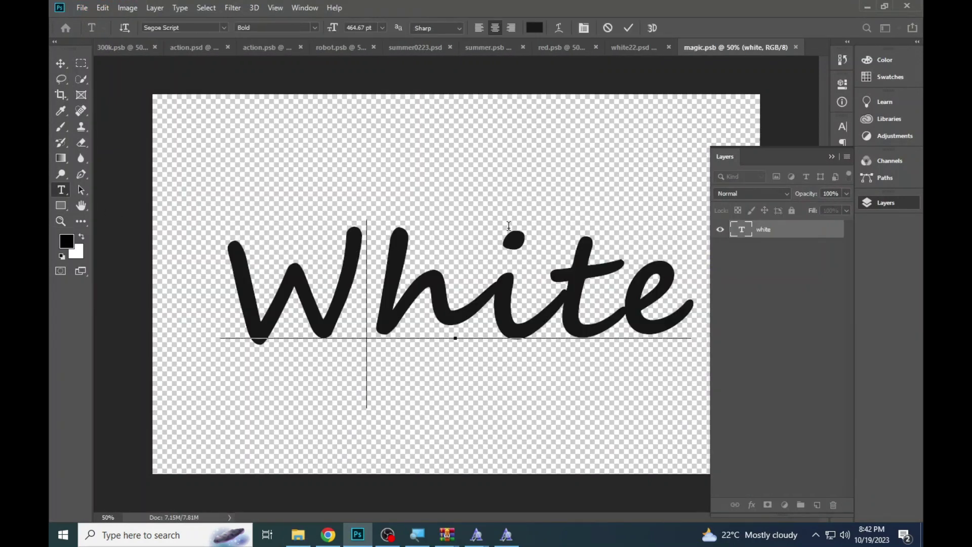
{"action": "key", "text": "ctrl+a"}
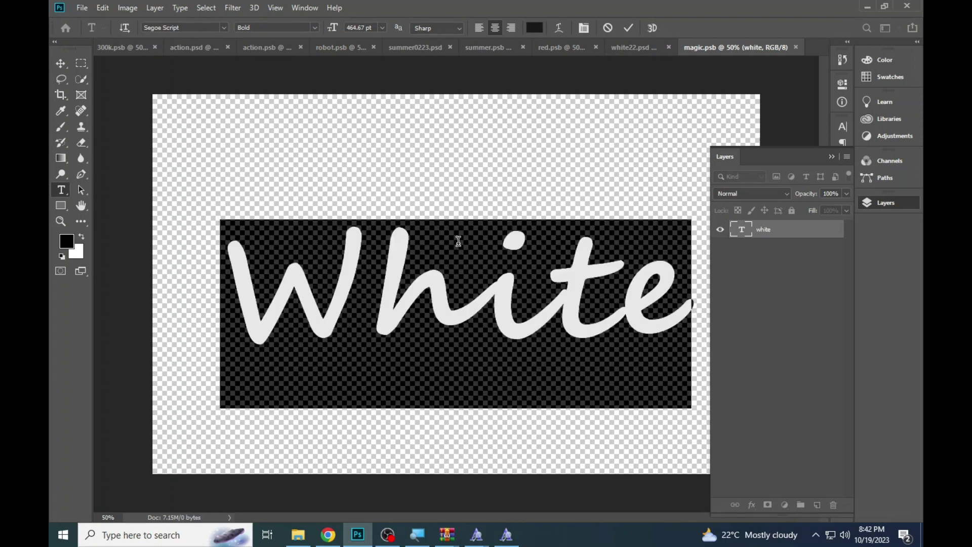
{"action": "type", "text": "DESIGN"}
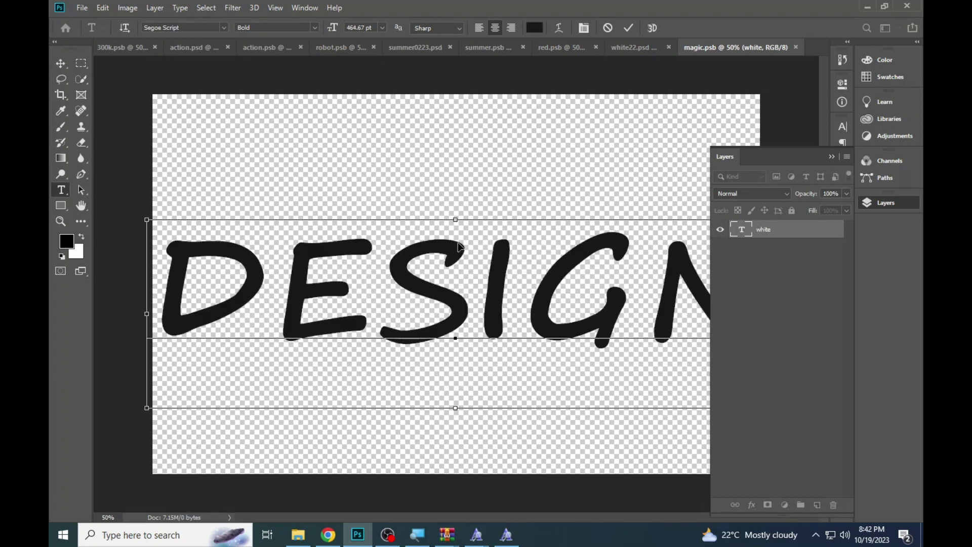
{"action": "key", "text": "ctrl+a"}
{"action": "left_click", "coordinate": [584, 28]}
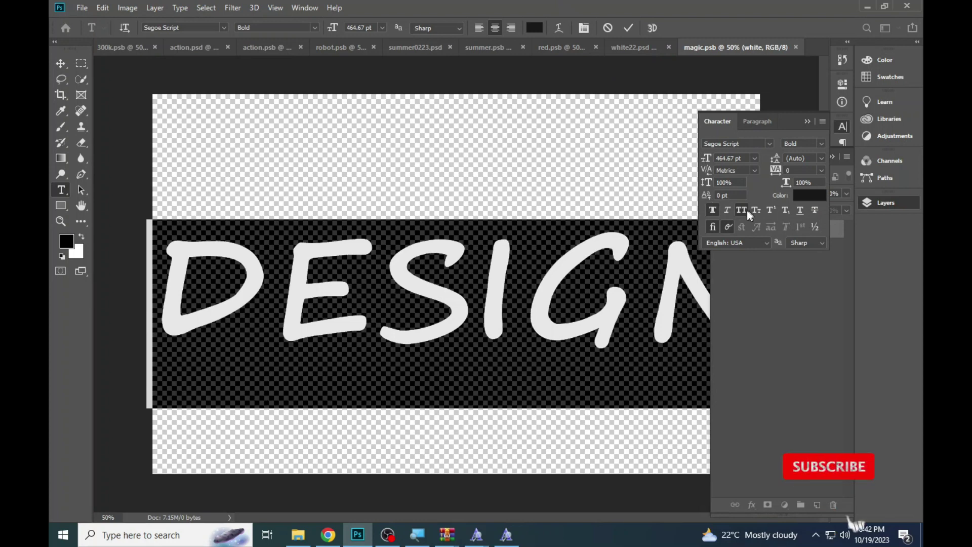
{"action": "left_click", "coordinate": [712, 210]}
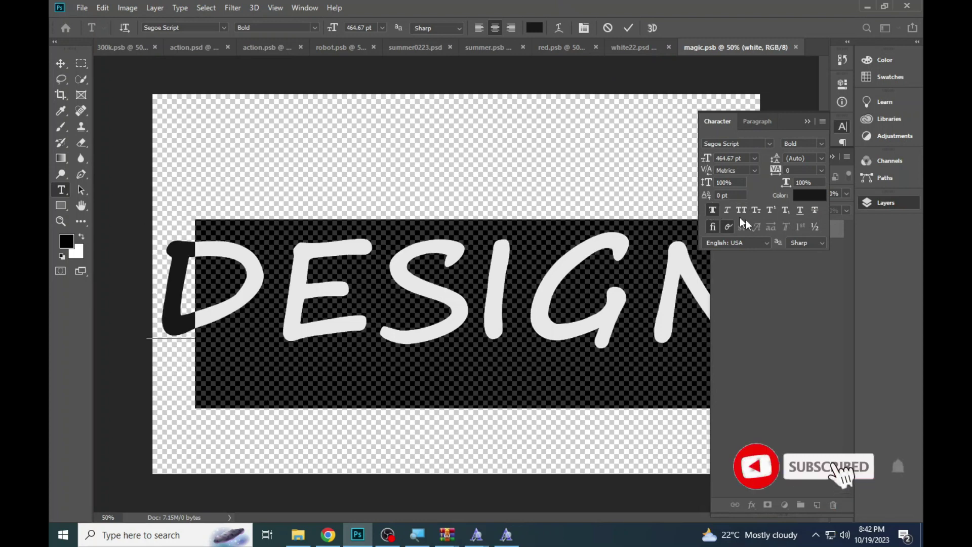
{"action": "left_click", "coordinate": [465, 289]}
{"action": "left_click", "coordinate": [629, 28]}
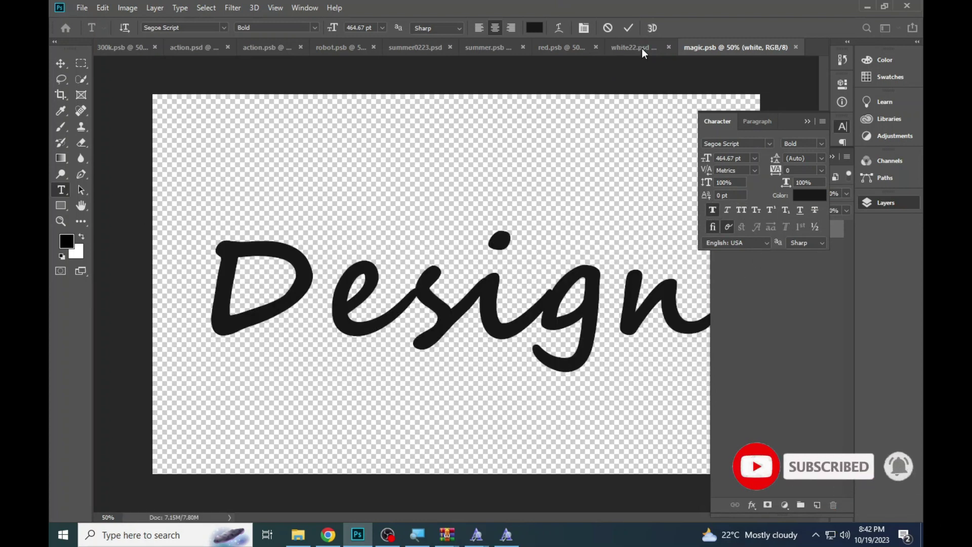
Return to white22.psd, collapse the layers list and fit the image in the window.
{"action": "left_click", "coordinate": [642, 48]}
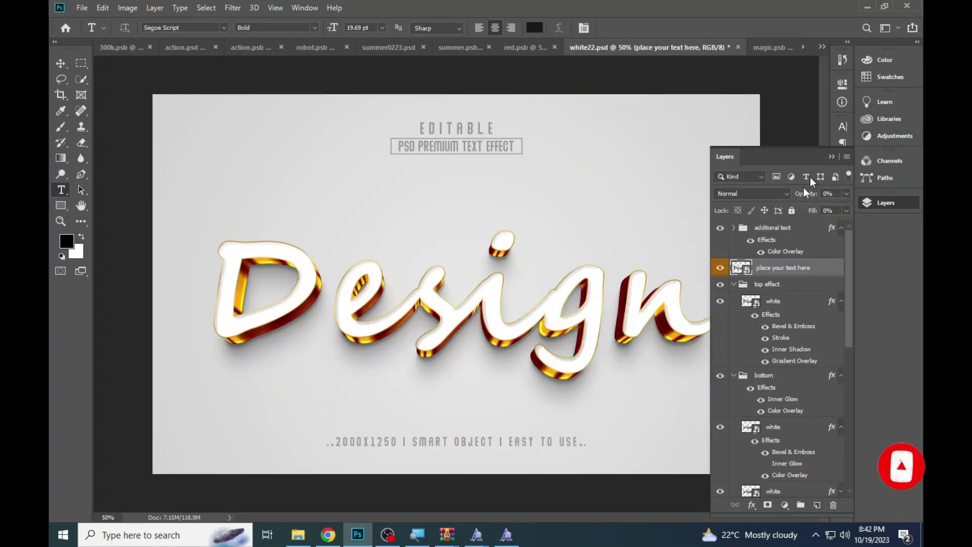
{"action": "left_click", "coordinate": [527, 341]}
{"action": "left_click", "coordinate": [61, 221]}
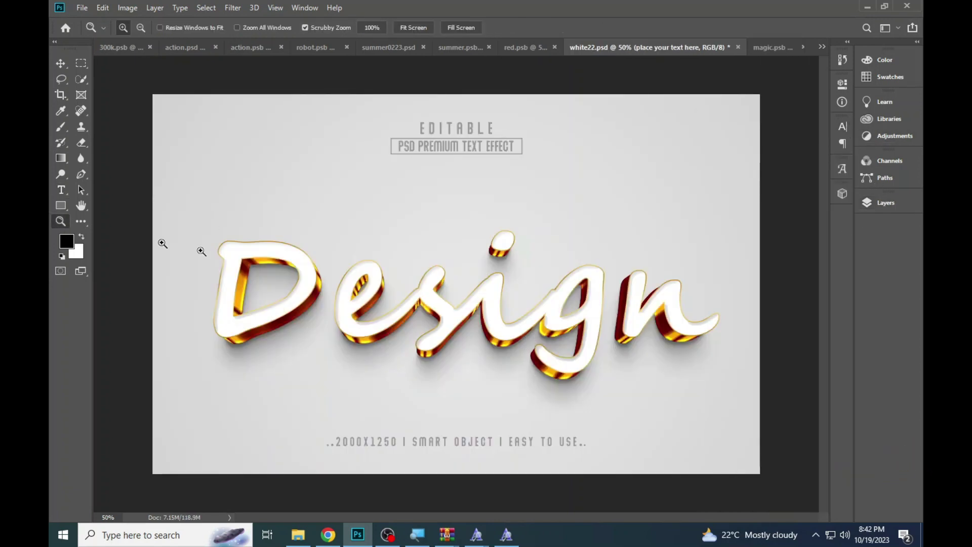
{"action": "left_click", "coordinate": [521, 293]}
{"action": "right_click", "coordinate": [391, 286]}
{"action": "left_click", "coordinate": [423, 292]}
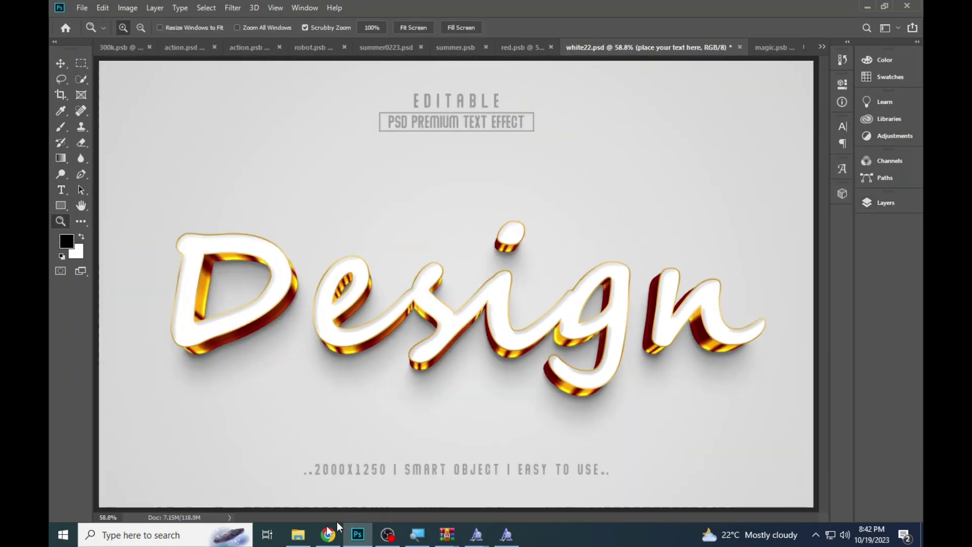
Open white23.psd from the template folder and its editable smart object text.
{"action": "left_click", "coordinate": [298, 535]}
{"action": "double_click", "coordinate": [304, 387]}
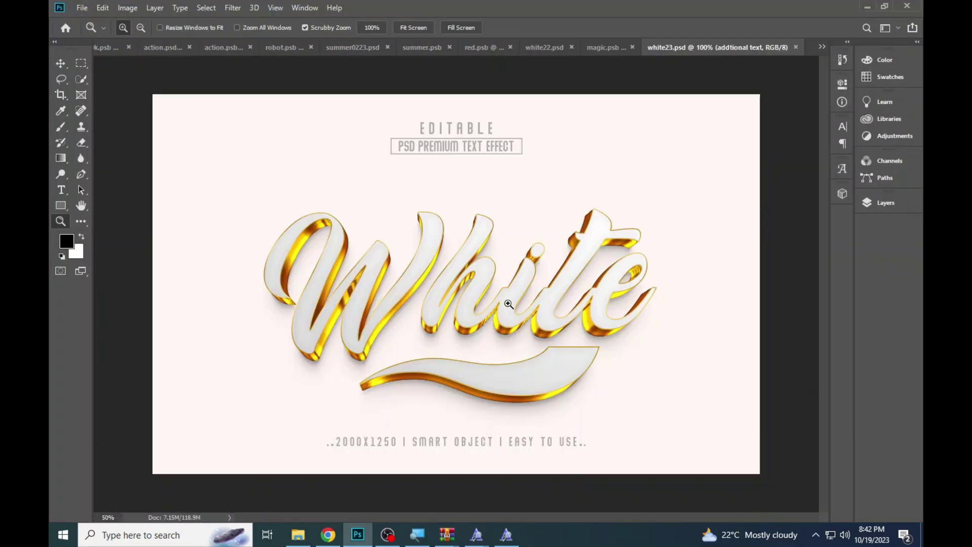
{"action": "left_click", "coordinate": [886, 203]}
{"action": "double_click", "coordinate": [743, 269]}
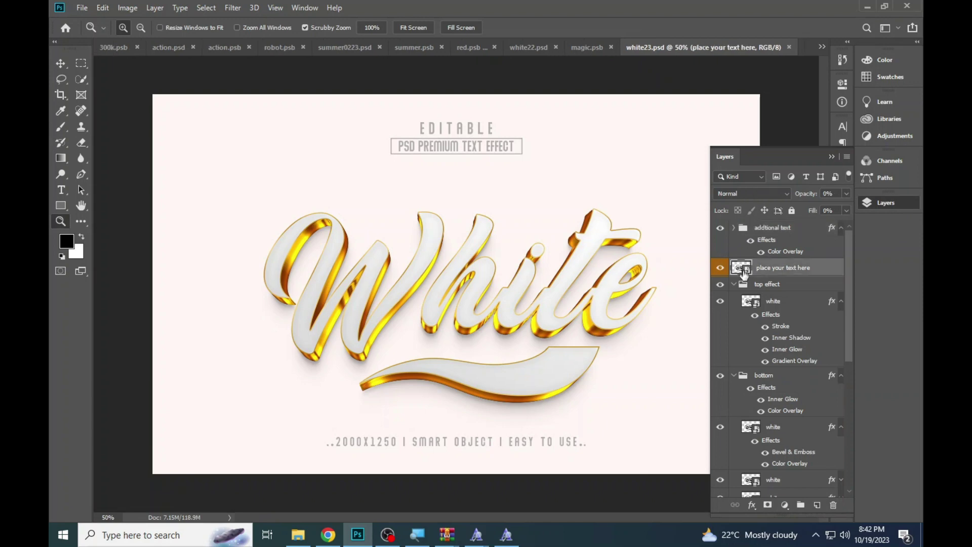
Retype the White lettering as Azhar with All Caps turned off.
{"action": "left_click", "coordinate": [62, 191]}
{"action": "left_click", "coordinate": [525, 260]}
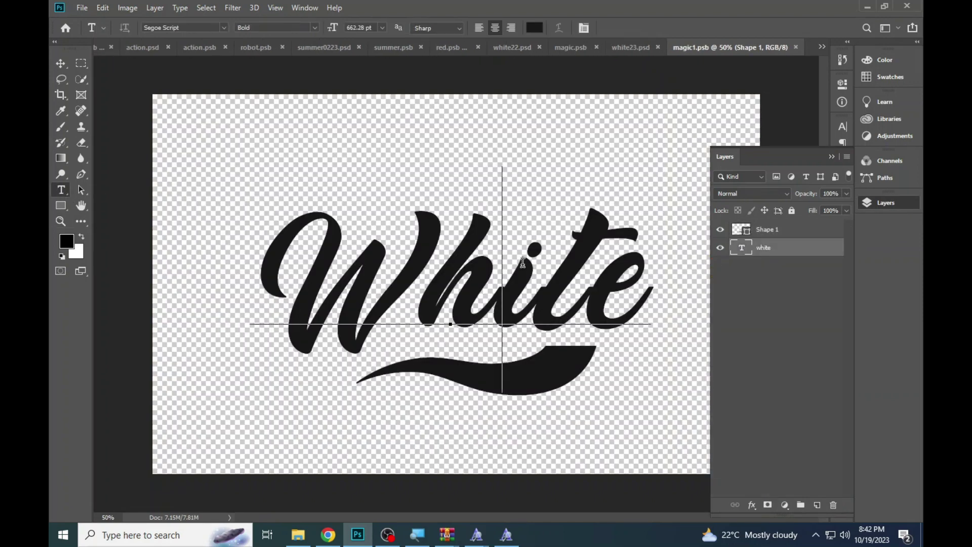
{"action": "key", "text": "ctrl+a"}
{"action": "type", "text": "A"}
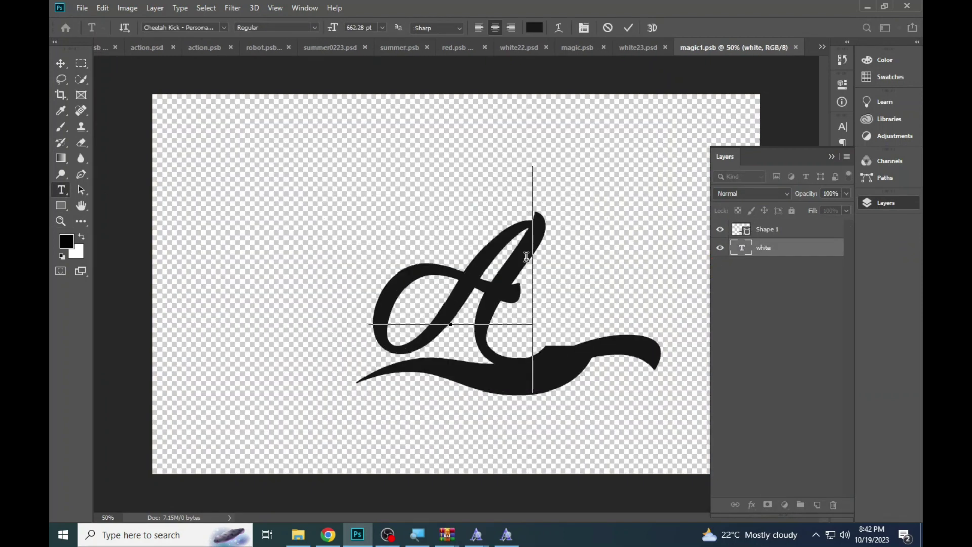
{"action": "type", "text": "2HA"}
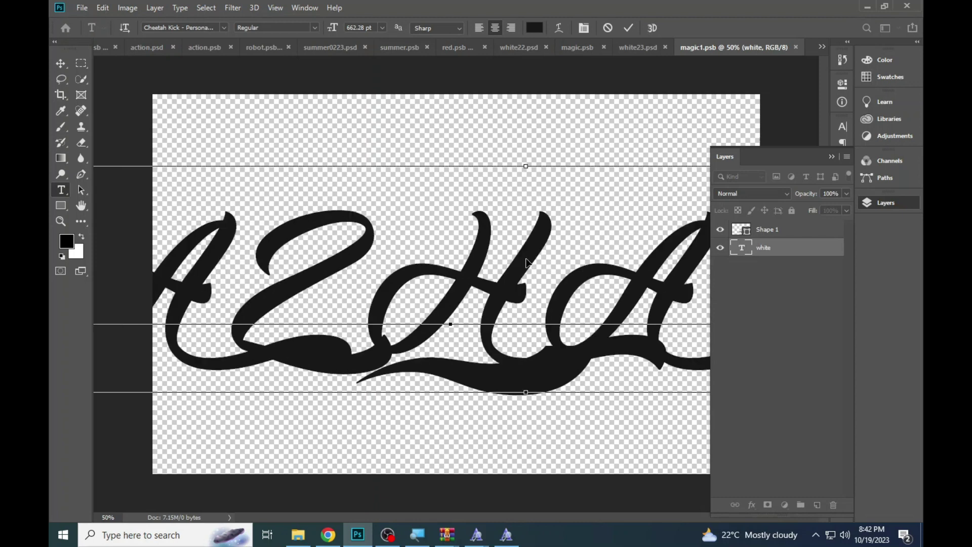
{"action": "key", "text": "ctrl+a"}
{"action": "left_click", "coordinate": [584, 28]}
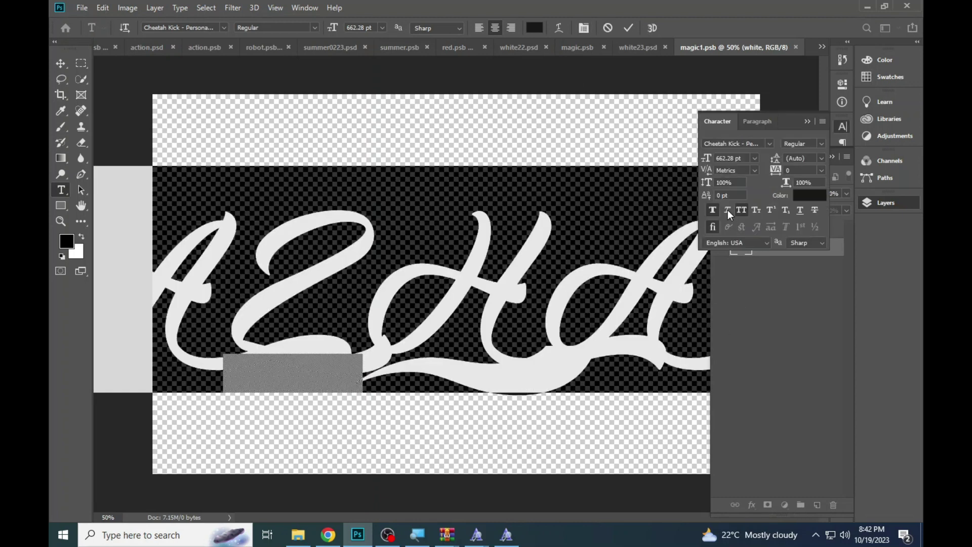
{"action": "left_click", "coordinate": [738, 212]}
{"action": "left_click", "coordinate": [541, 256]}
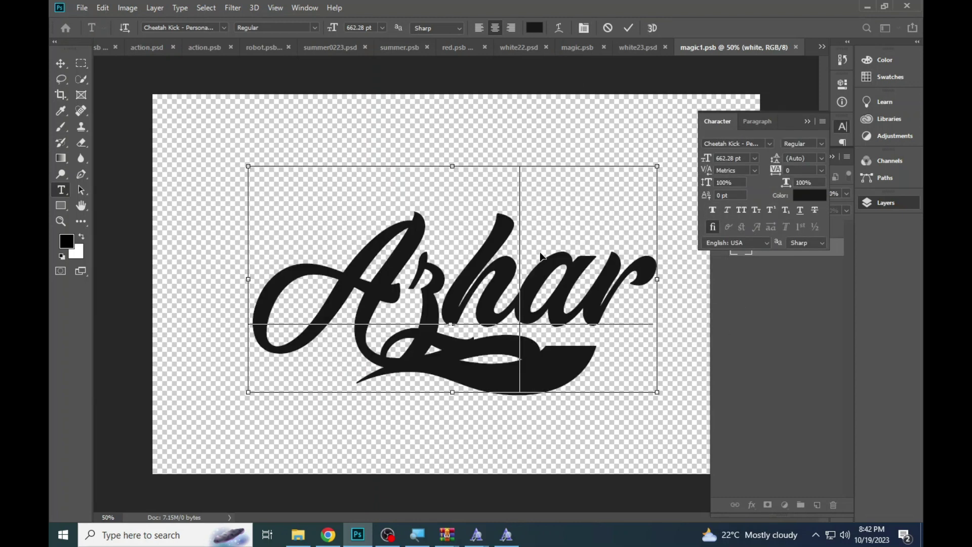
Hide the Shape 1 swoosh, save the smart object, and return to white23.psd.
{"action": "left_click", "coordinate": [882, 203]}
{"action": "left_click", "coordinate": [720, 230]}
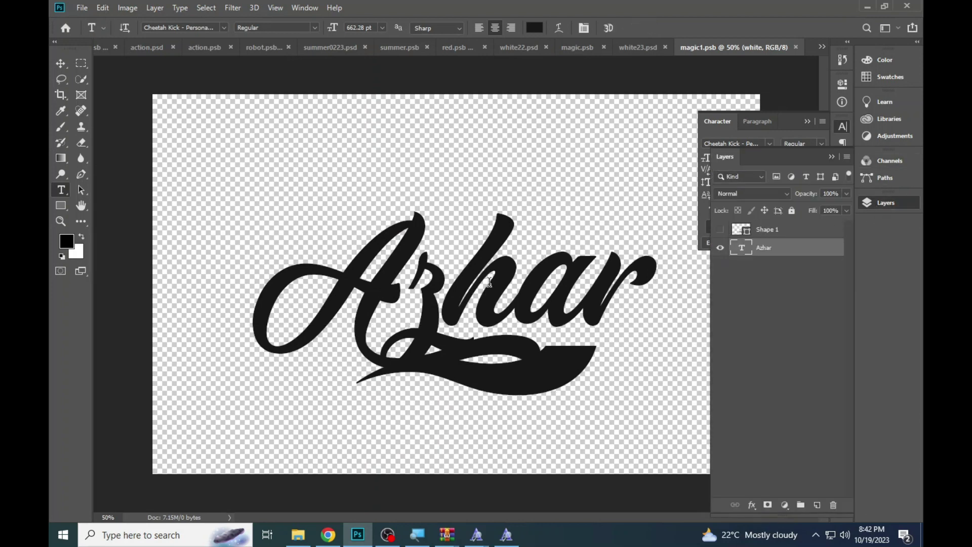
{"action": "key", "text": "ctrl+s"}
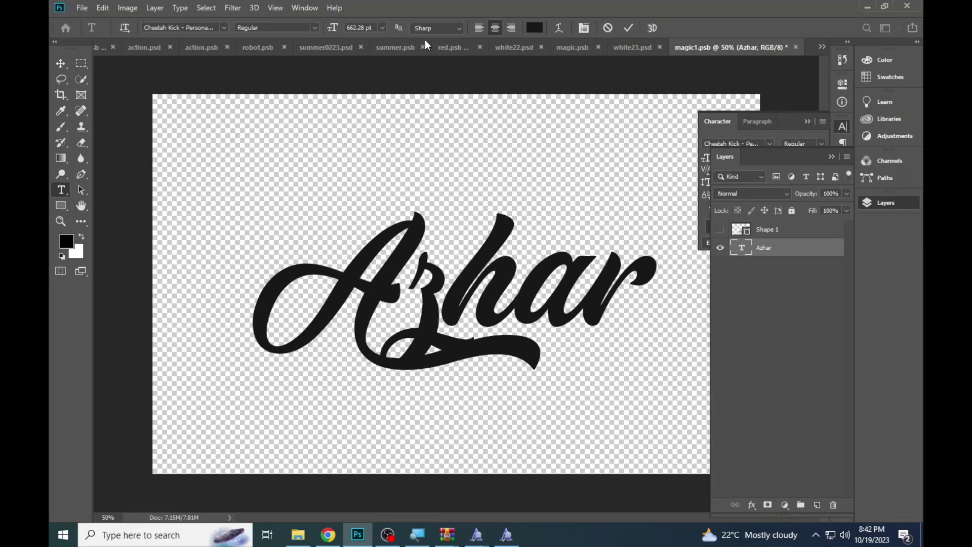
{"action": "left_click", "coordinate": [623, 47]}
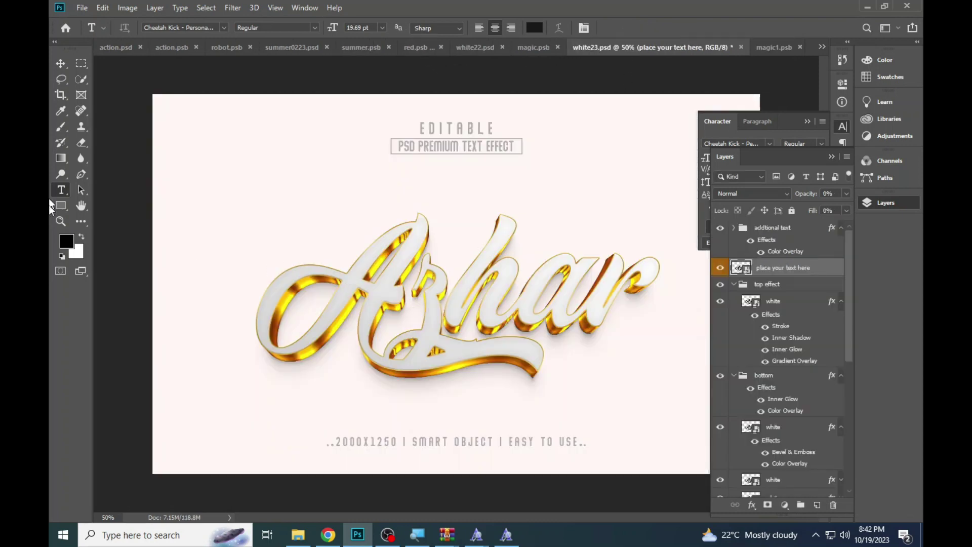
Zoom in to inspect the gold Azhar lettering, then select all files in the template folder.
{"action": "left_click", "coordinate": [61, 220]}
{"action": "left_click", "coordinate": [419, 260]}
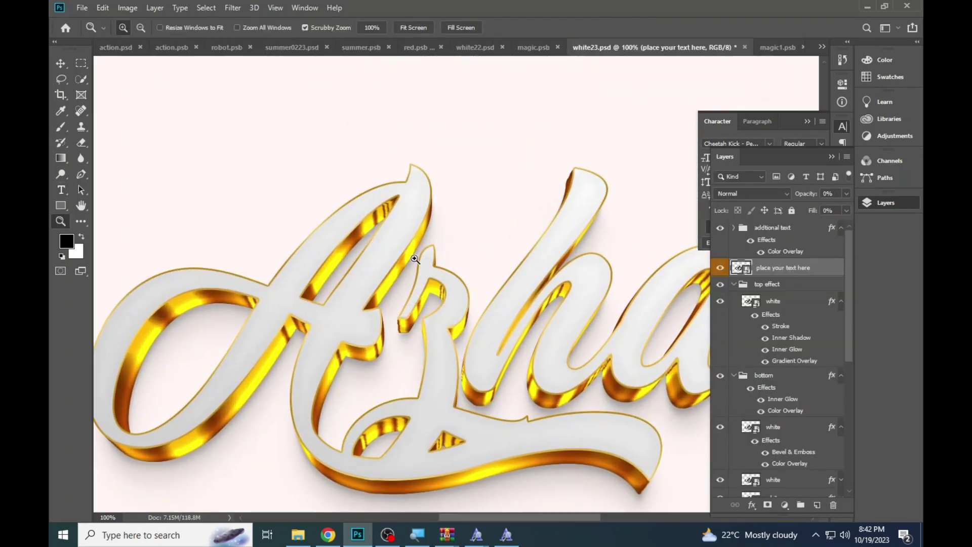
{"action": "left_click", "coordinate": [390, 239], "text": "alt"}
{"action": "left_click", "coordinate": [298, 535]}
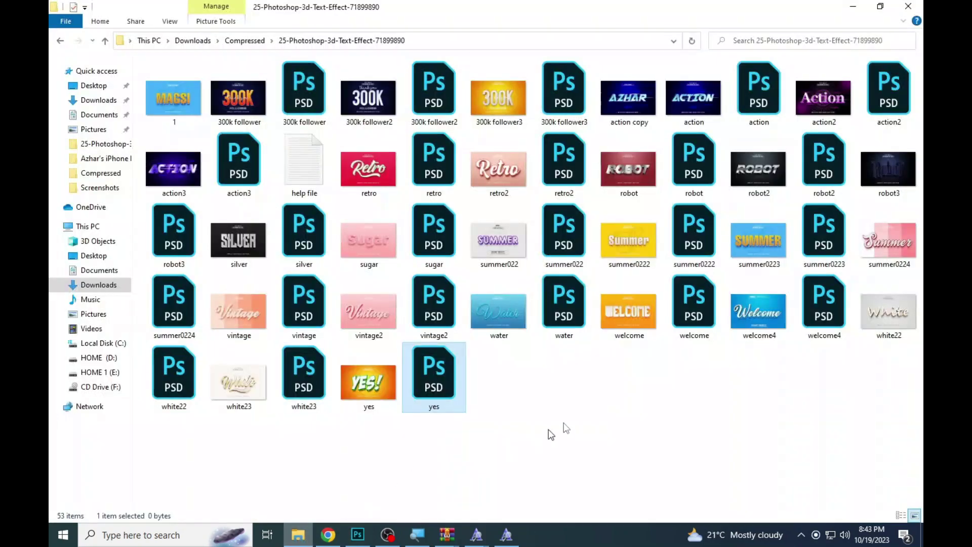
{"action": "key", "text": "ctrl+a"}
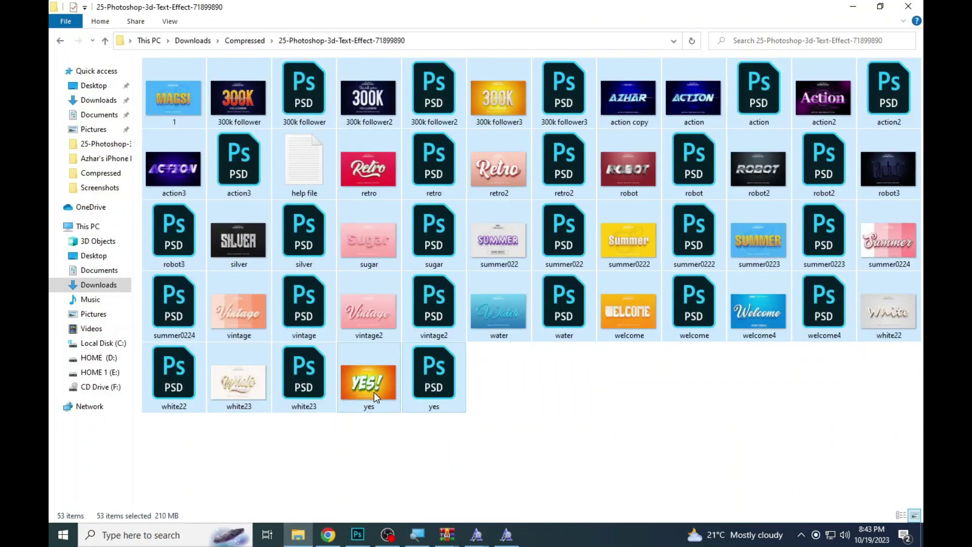